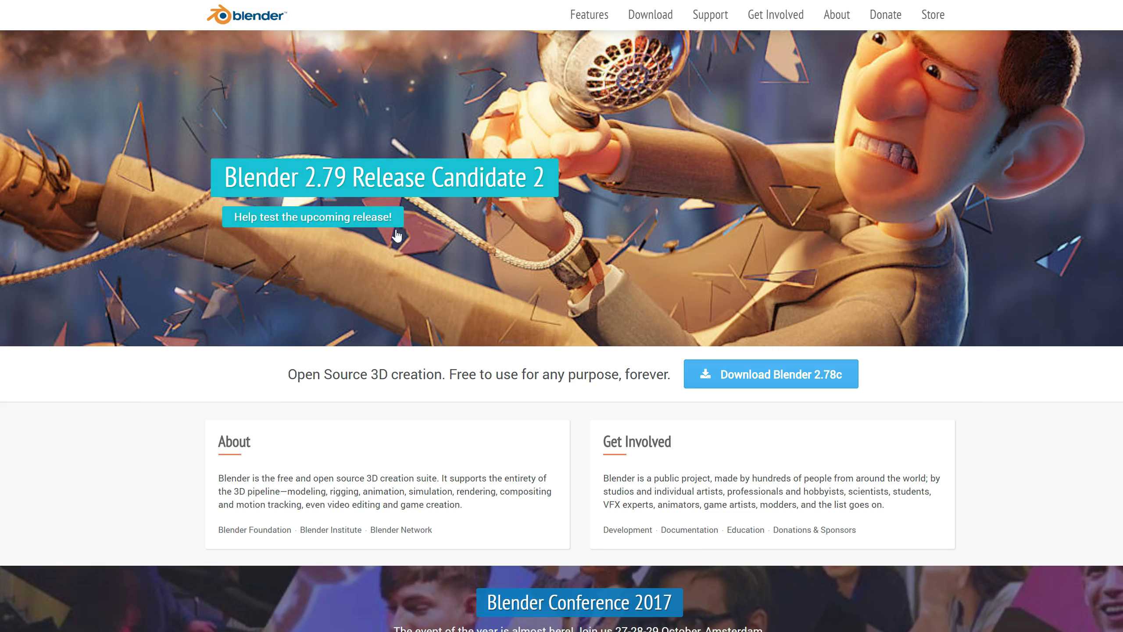
Download the Windows 64 bit Portable version of Blender 2.78c from the Blender website.
click(778, 376)
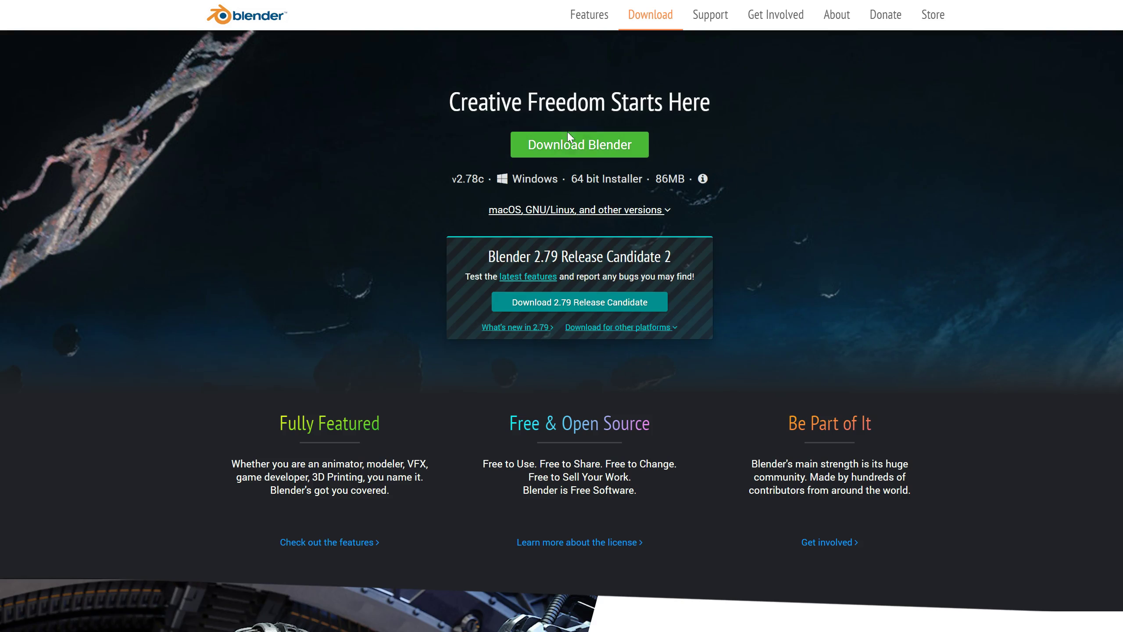
click(579, 150)
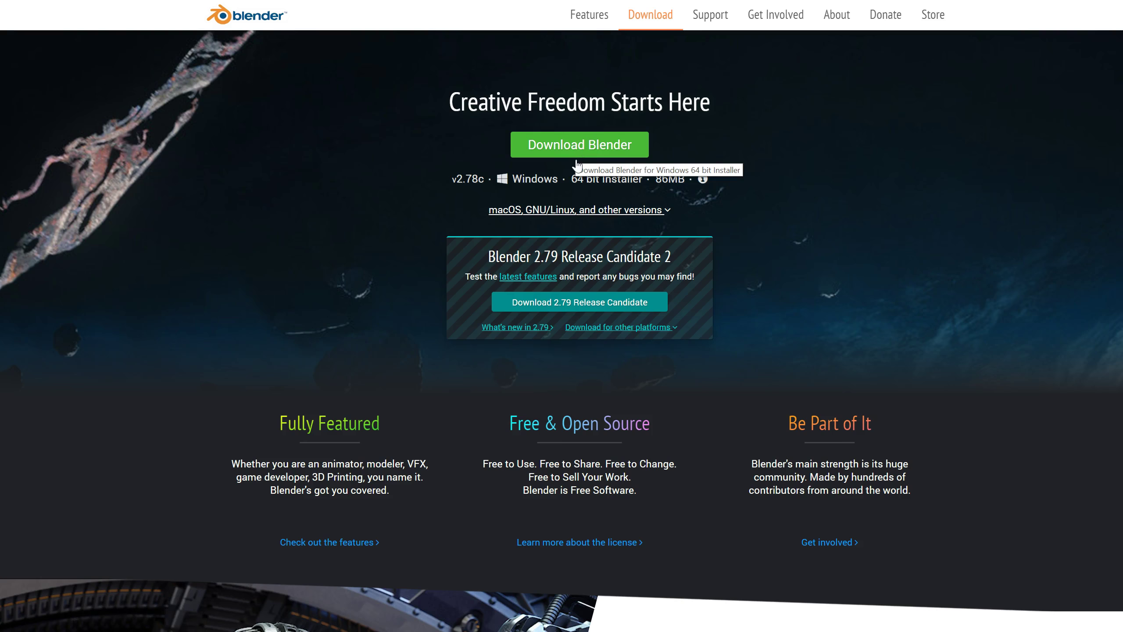
click(552, 215)
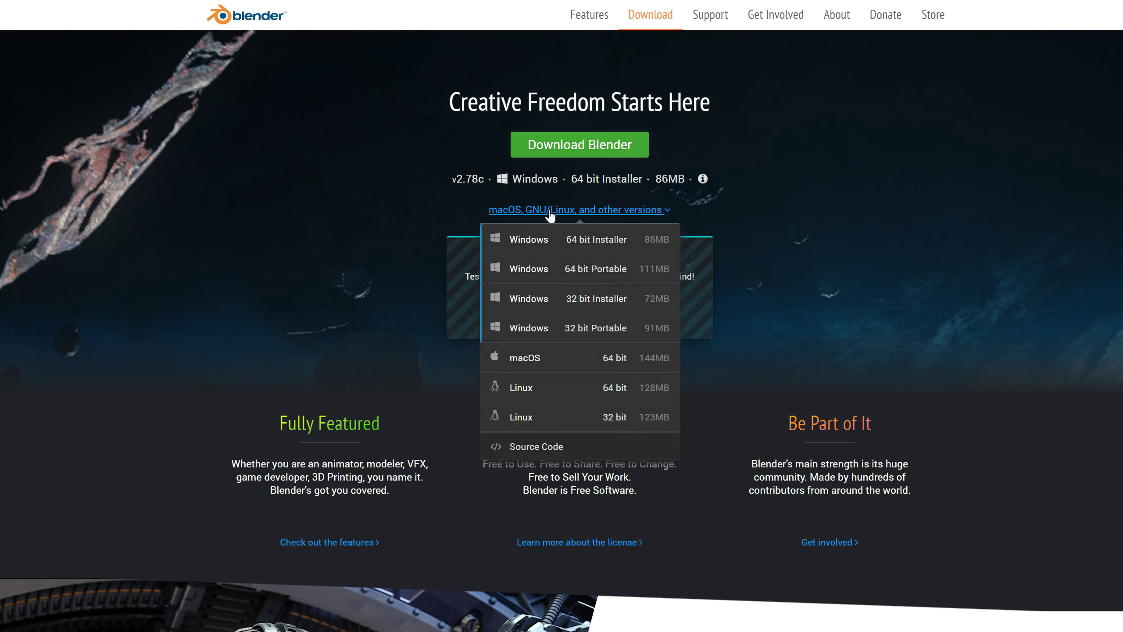
click(582, 273)
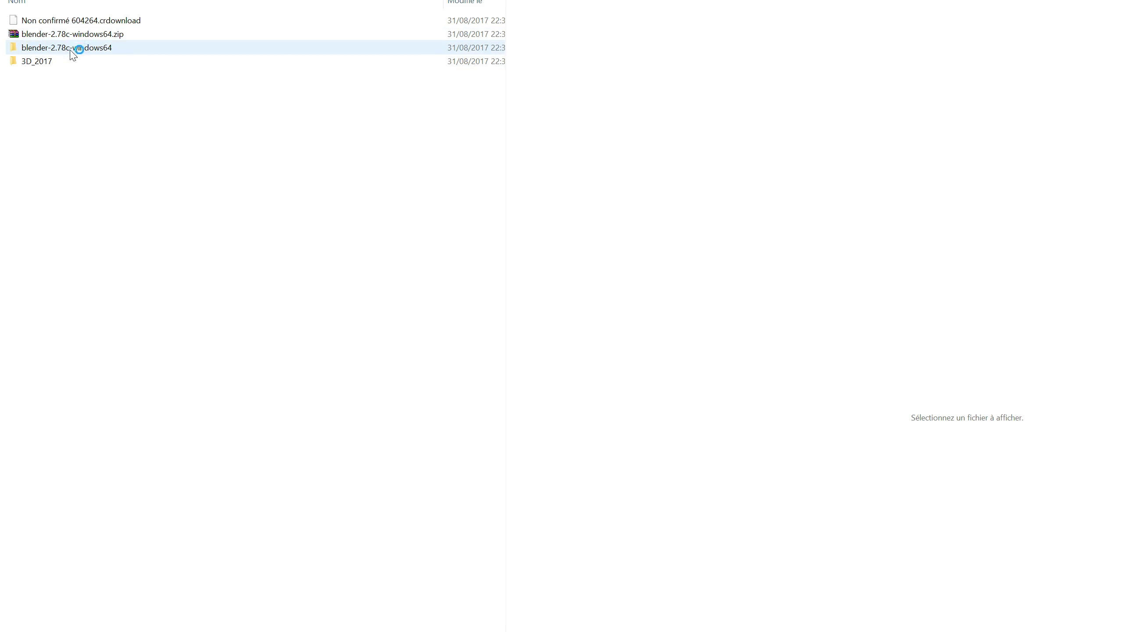
Open the blender-2.78c-windows64 folder and launch blender.exe.
click(71, 53)
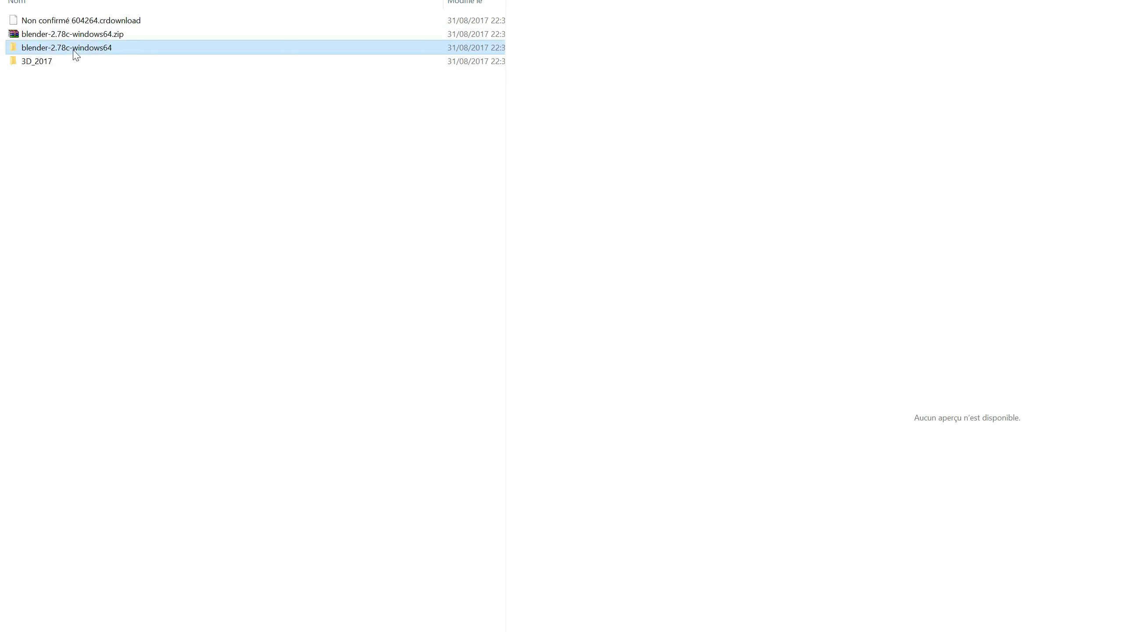
double_click(70, 52)
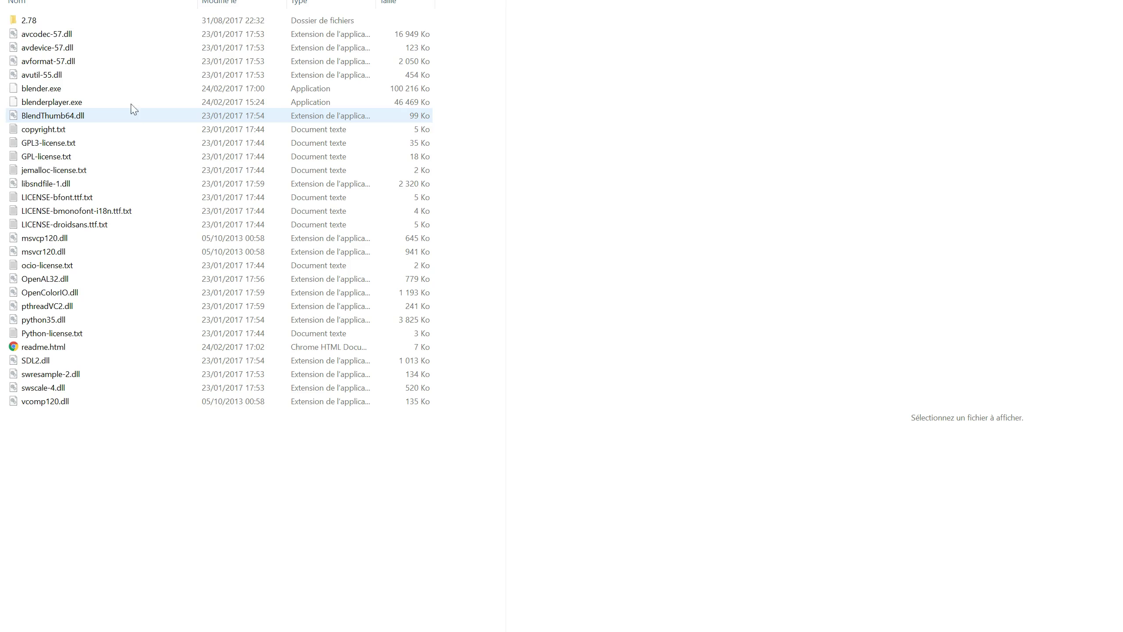
double_click(48, 90)
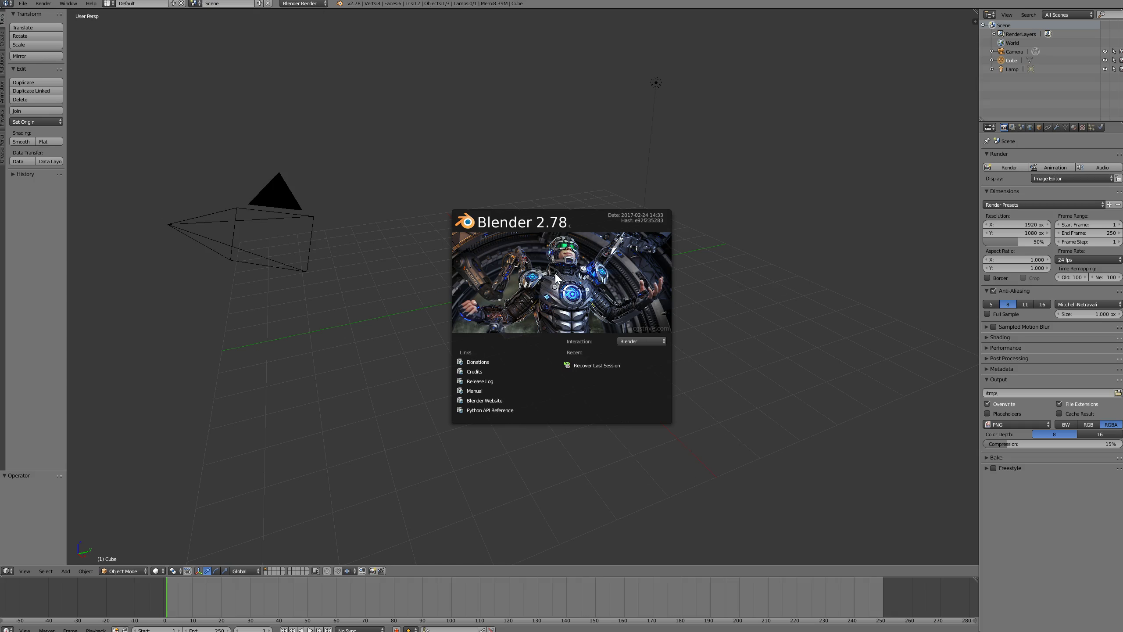
click(476, 361)
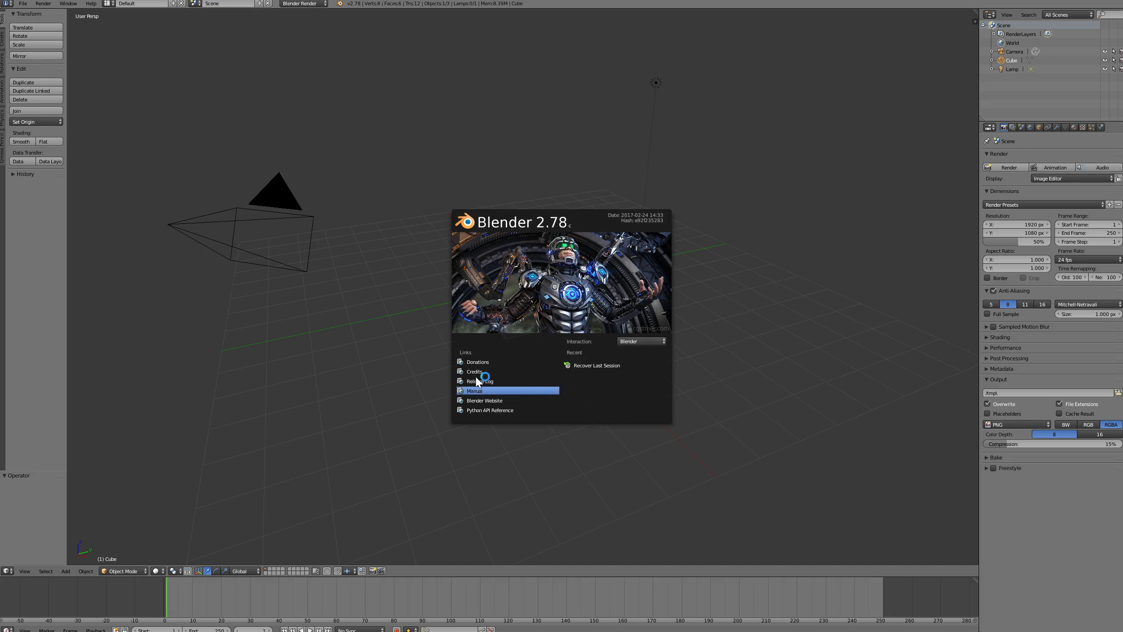
click(642, 342)
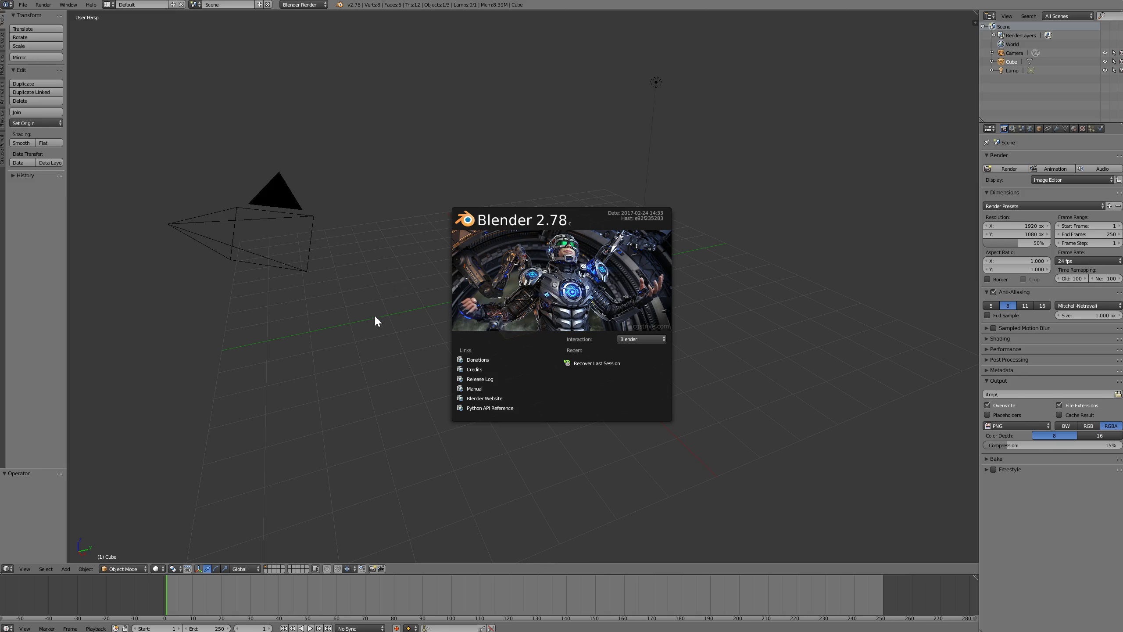
Dismiss the splash screen and open the System settings of the User Preferences in a centrally placed window.
click(22, 5)
click(22, 5)
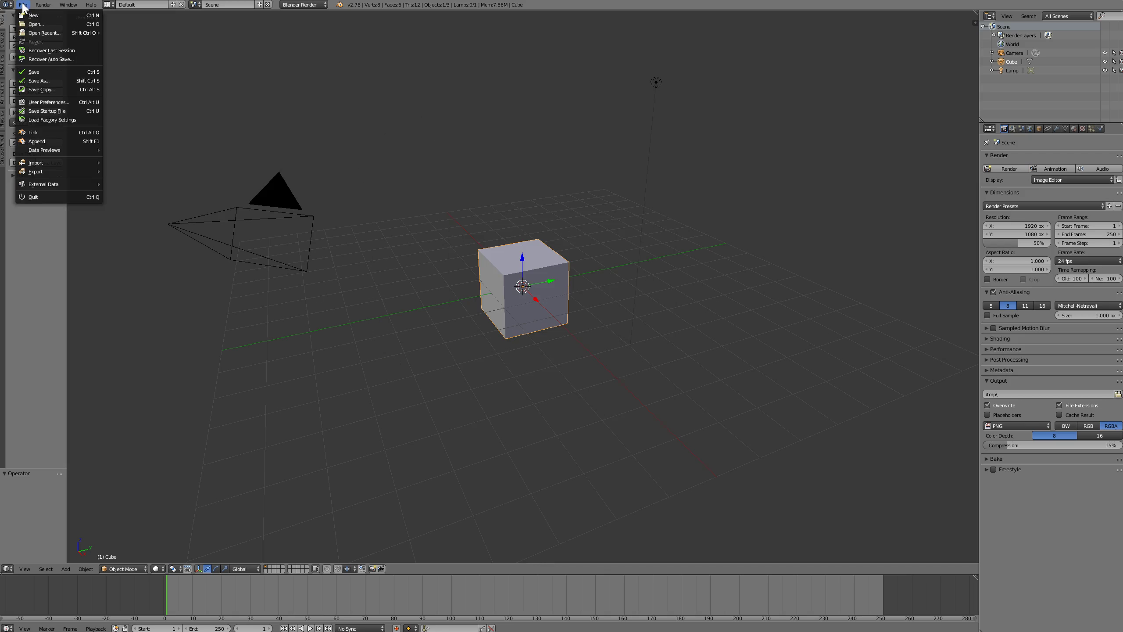
click(56, 104)
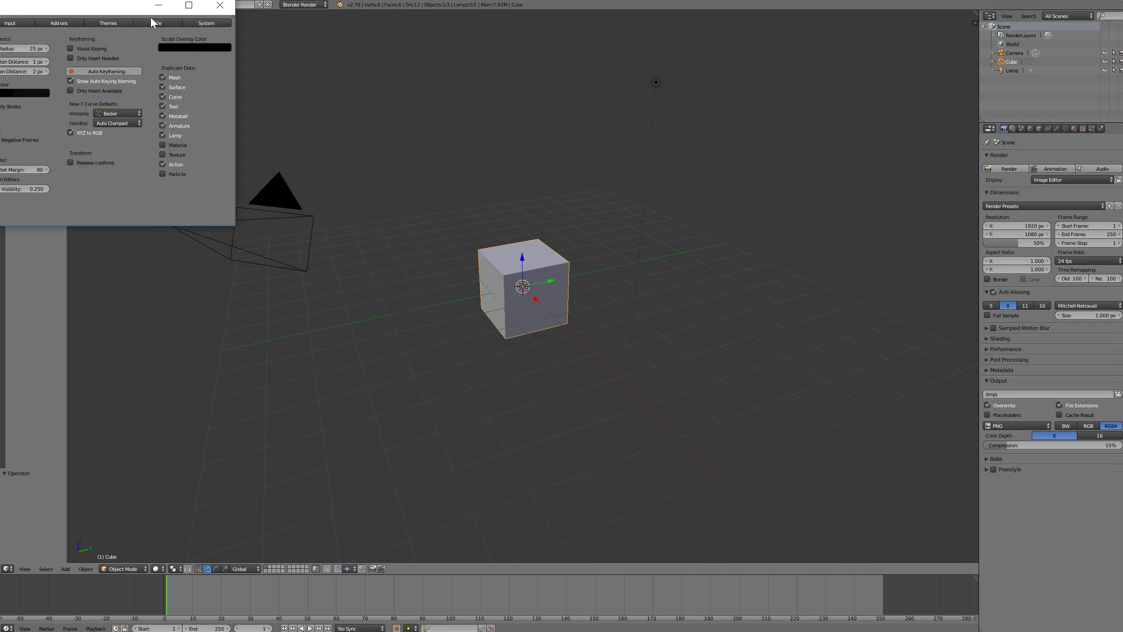
drag(114, 9, 572, 120)
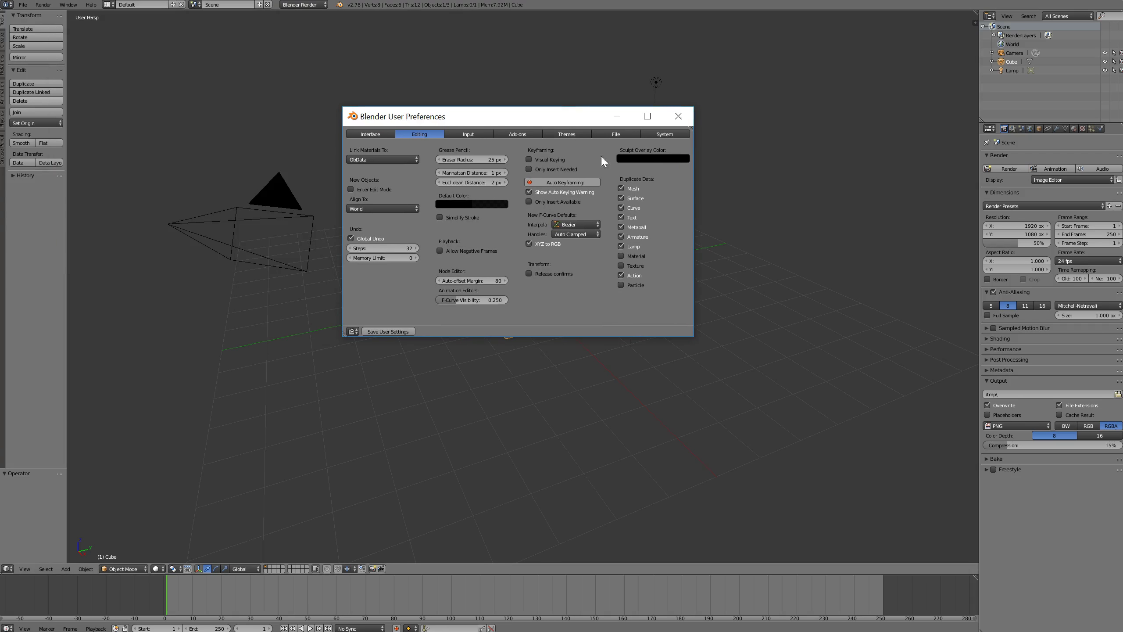
click(662, 133)
Try an interface DPI of 120 in the System preferences.
click(391, 158)
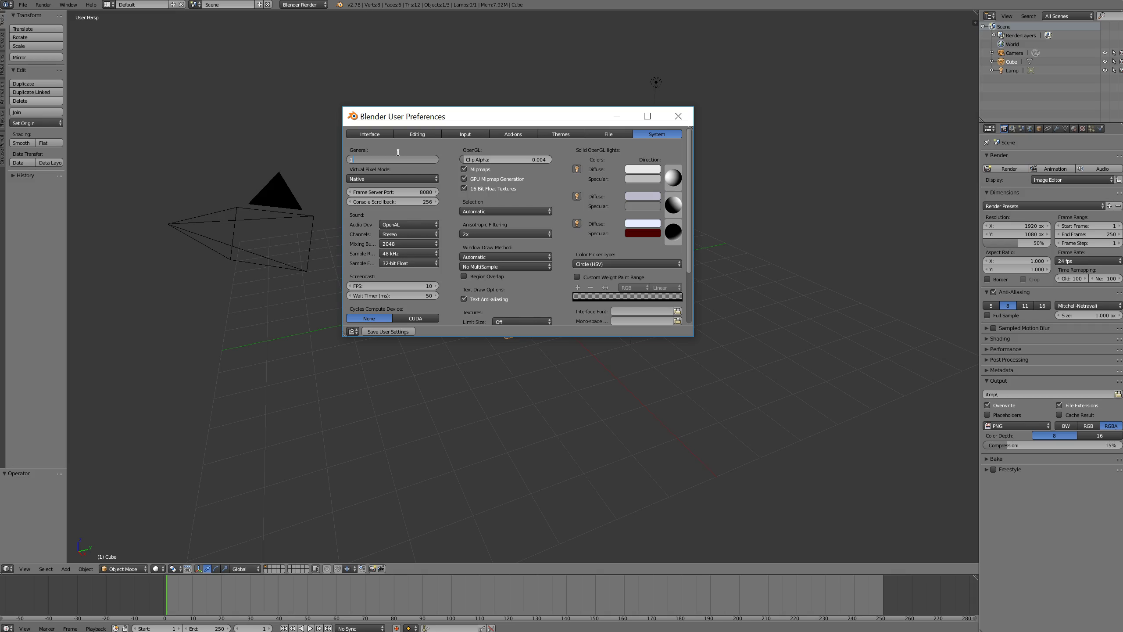
text(120)
key(Return)
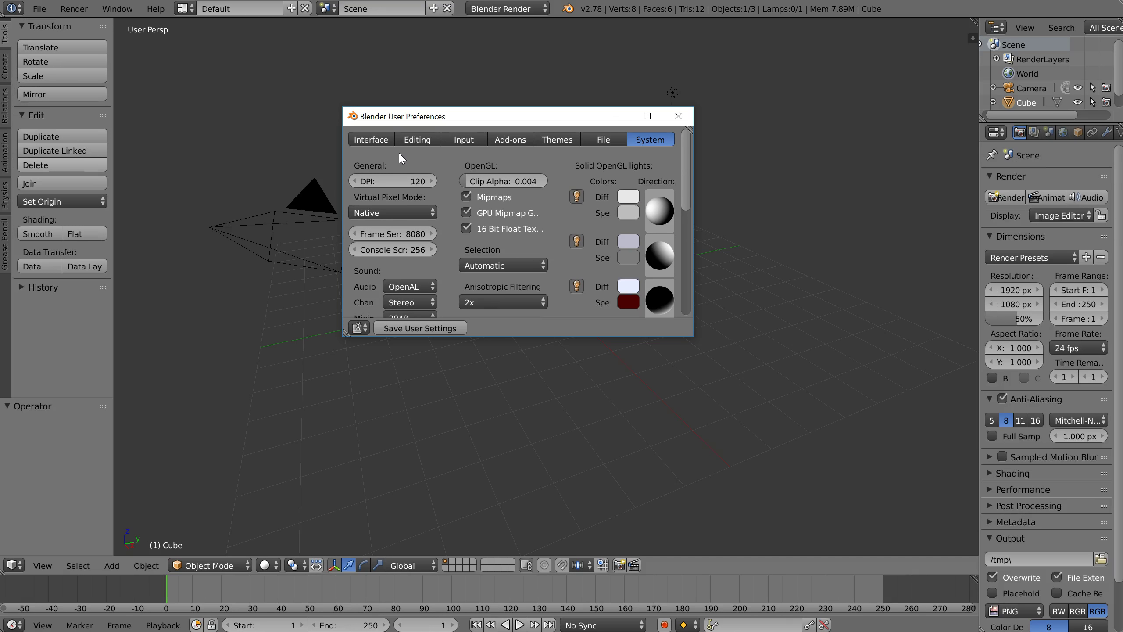
Set the interface DPI to 110, then enlarge the User Preferences window and place it beside the cube.
click(406, 180)
text(110)
key(Return)
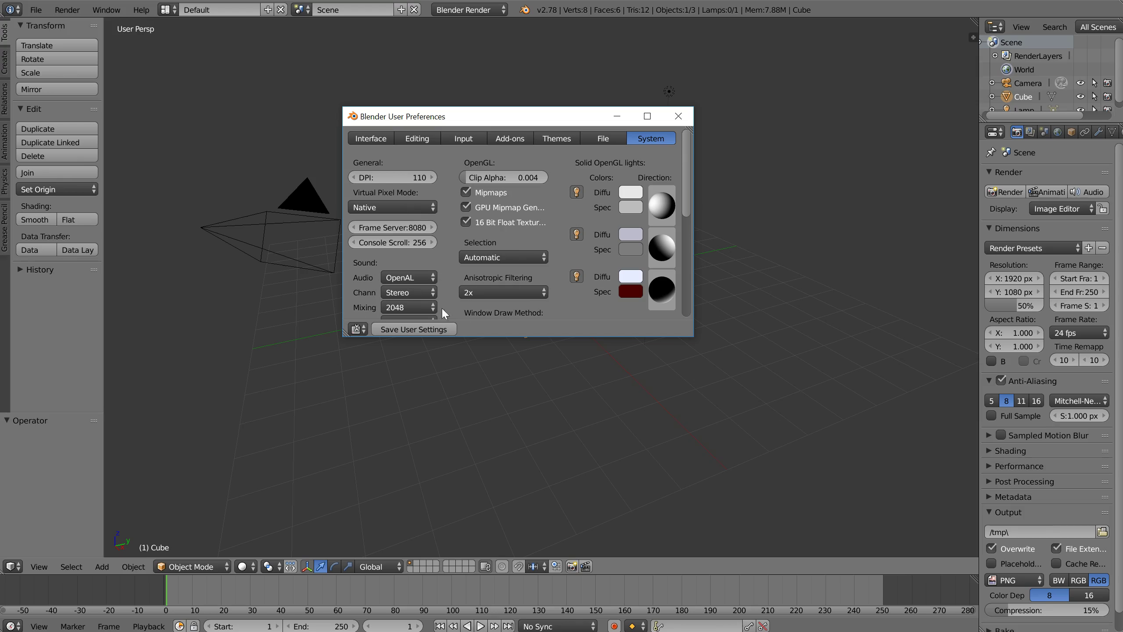
drag(530, 337, 519, 450)
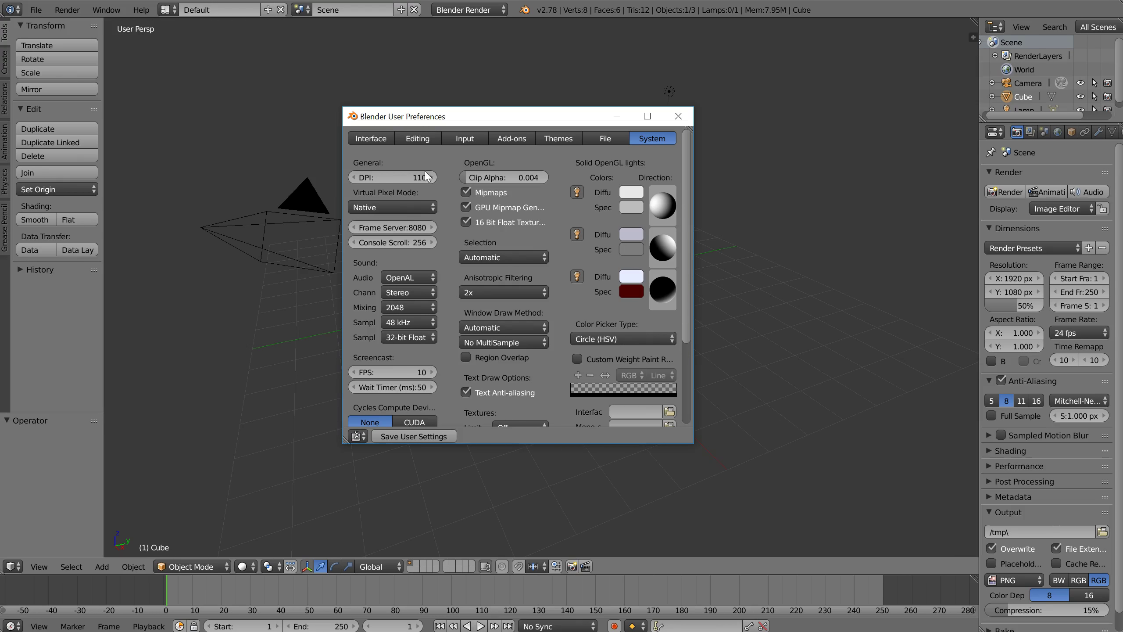
drag(695, 235, 798, 238)
drag(607, 120, 271, 95)
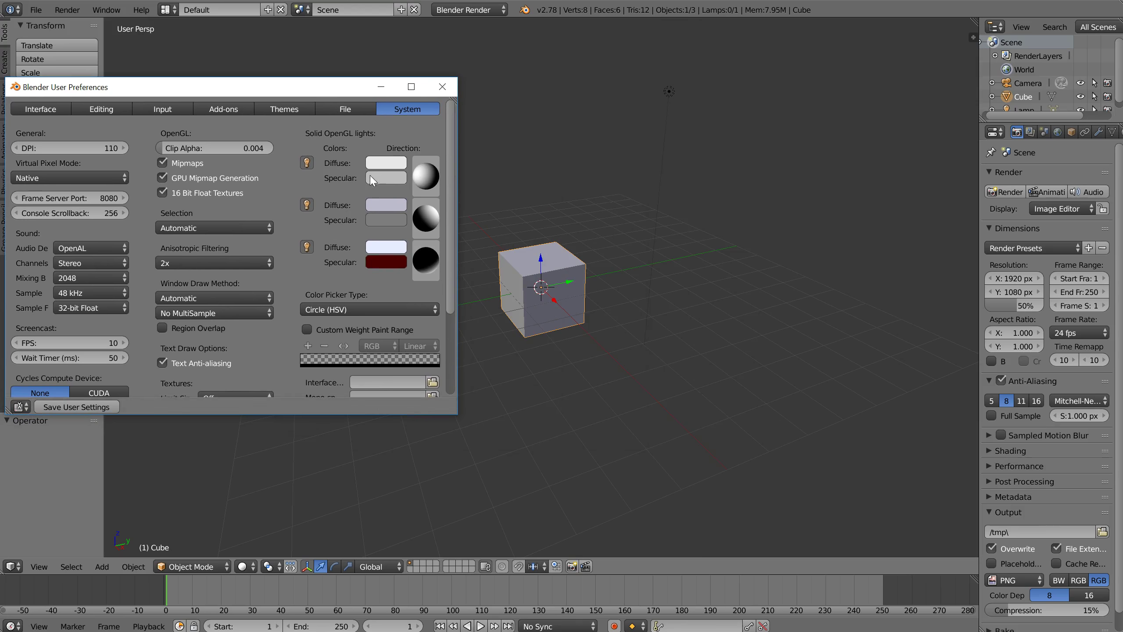
Turn off the third Solid OpenGL light and set the saturation of the second light's diffuse colour to 0.
click(307, 247)
click(384, 207)
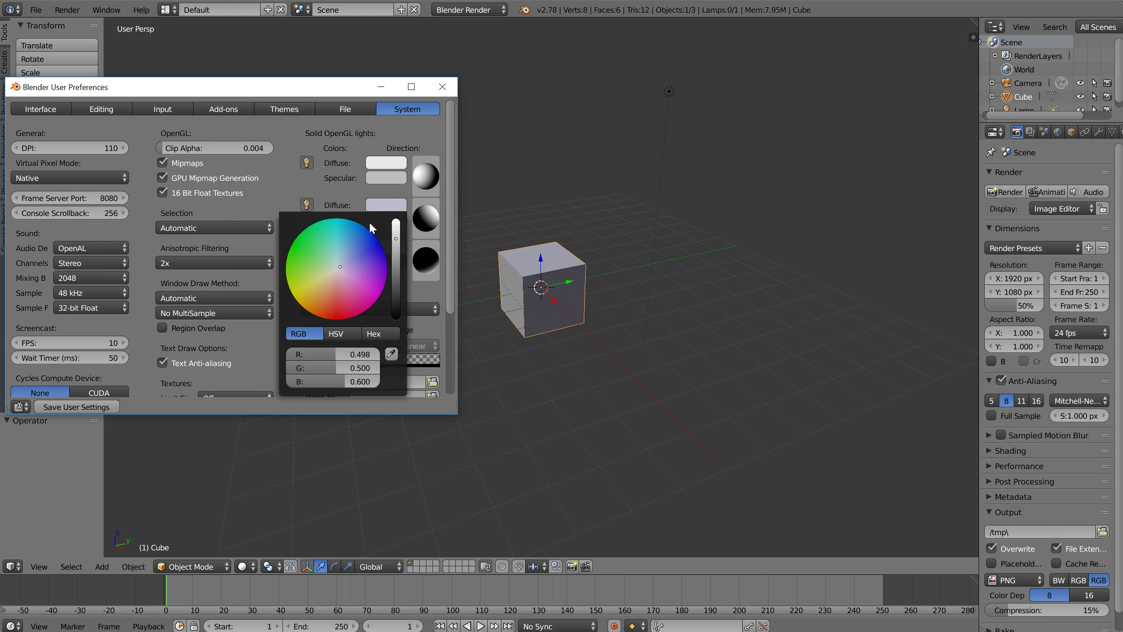
drag(300, 366, 258, 367)
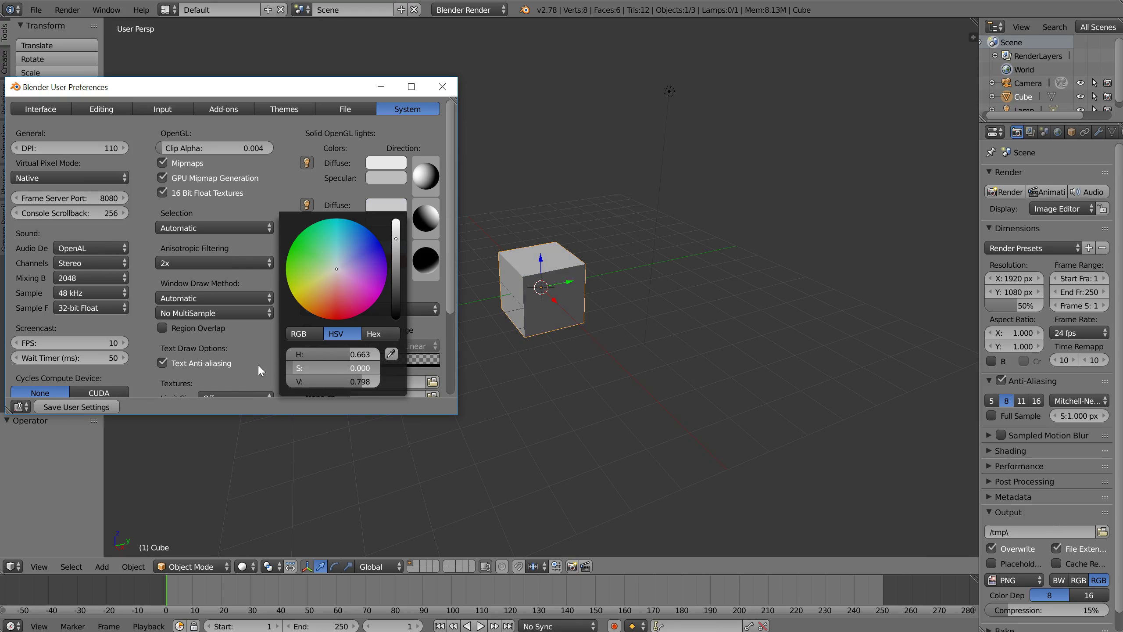
middle_drag(517, 269, 540, 252)
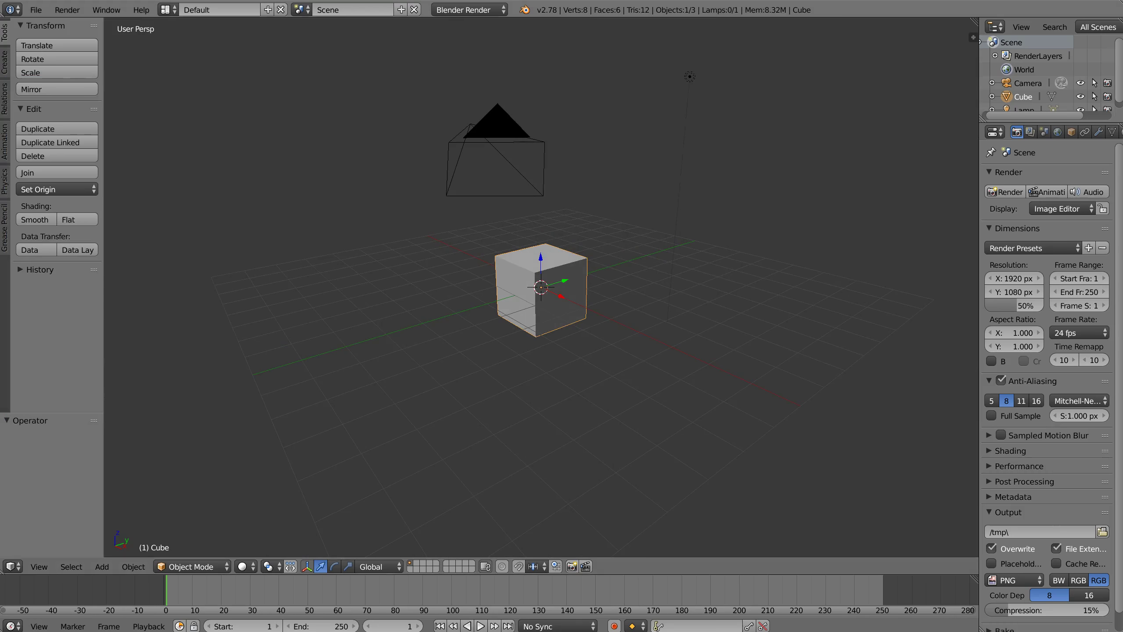
click(885, 14)
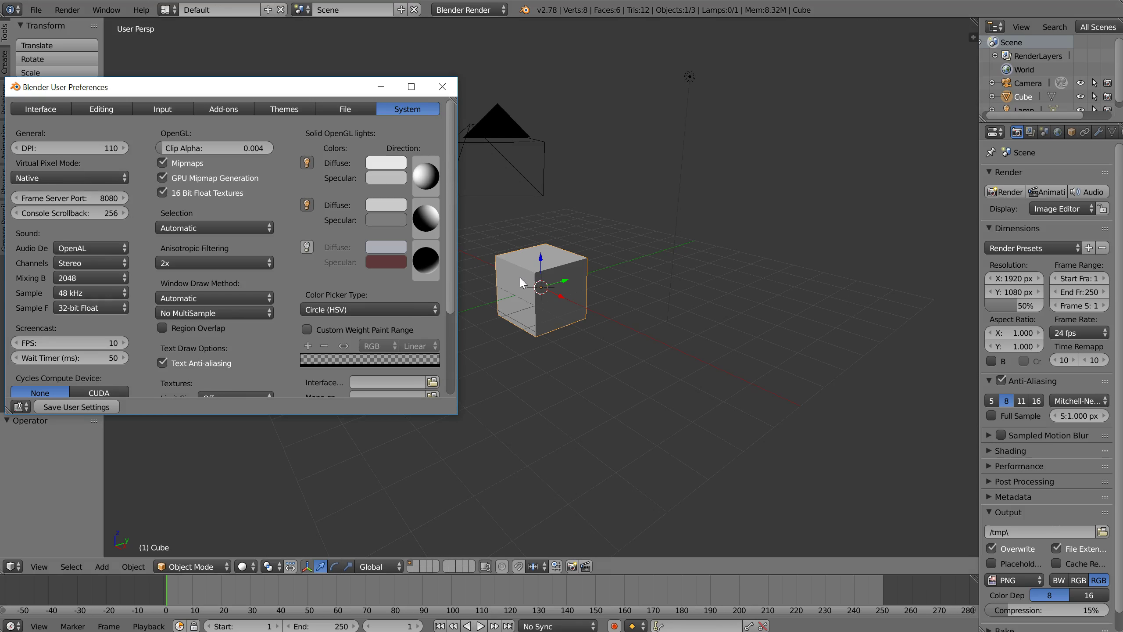
mouse_move(416, 208)
mouse_down()
mouse_move(433, 224)
mouse_move(426, 219)
mouse_up()
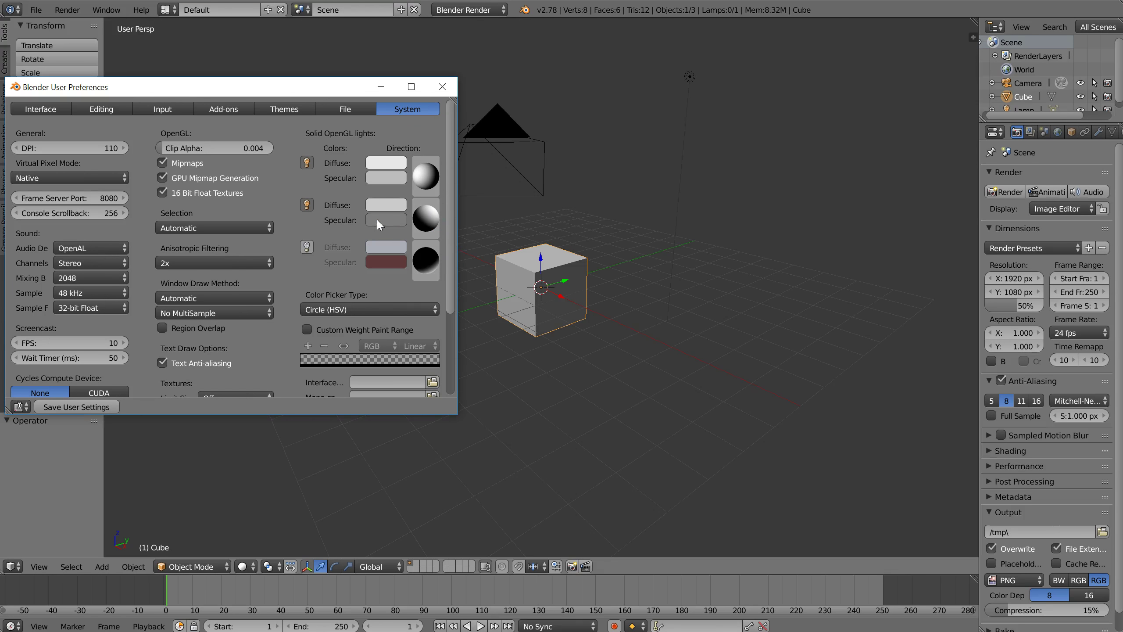
Set Anisotropic Filtering to 8x in the System preferences.
drag(273, 92, 267, 83)
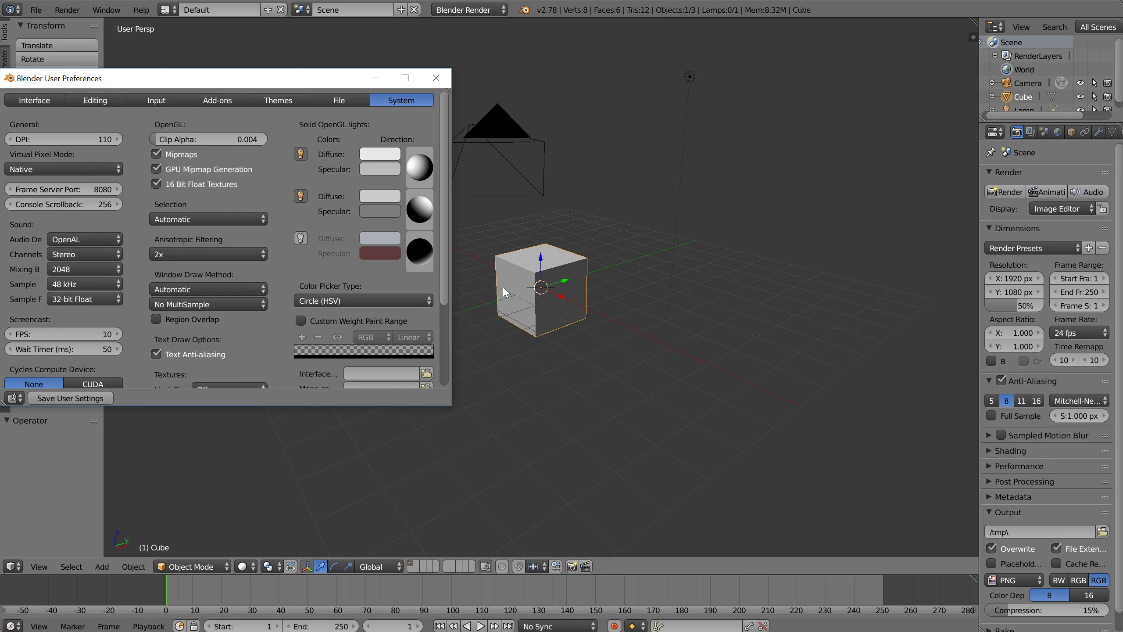
drag(233, 85, 467, 56)
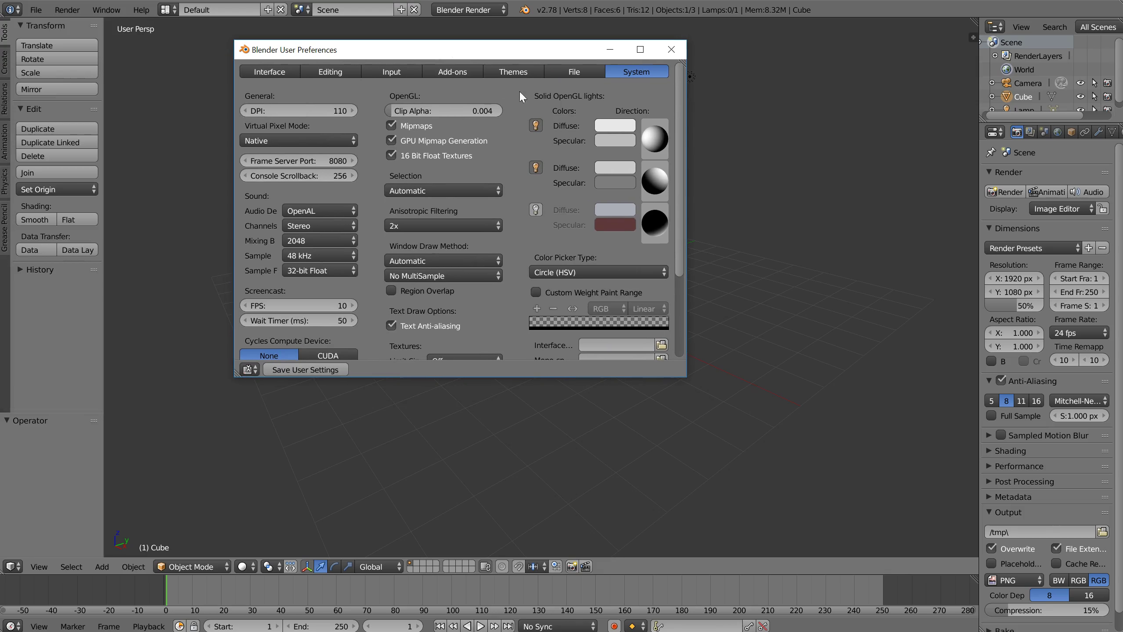
click(428, 191)
click(407, 226)
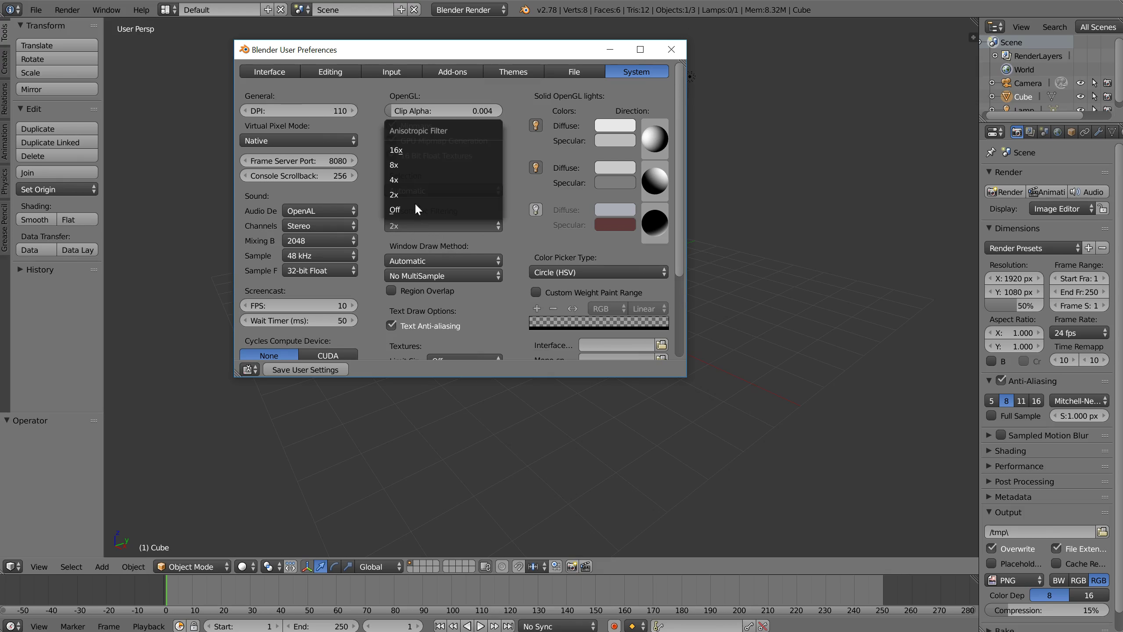
click(409, 167)
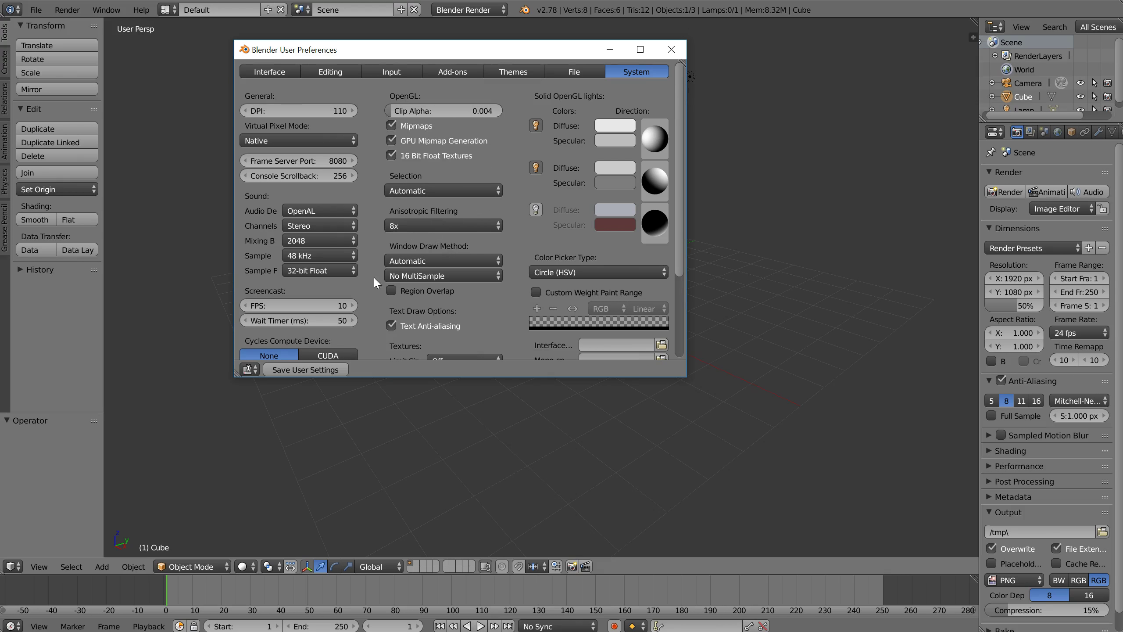
Set the window draw multisampling to MultiSample: 8 and enable Region Overlap.
click(417, 275)
click(419, 216)
scroll(416, 329, down, 2)
click(392, 248)
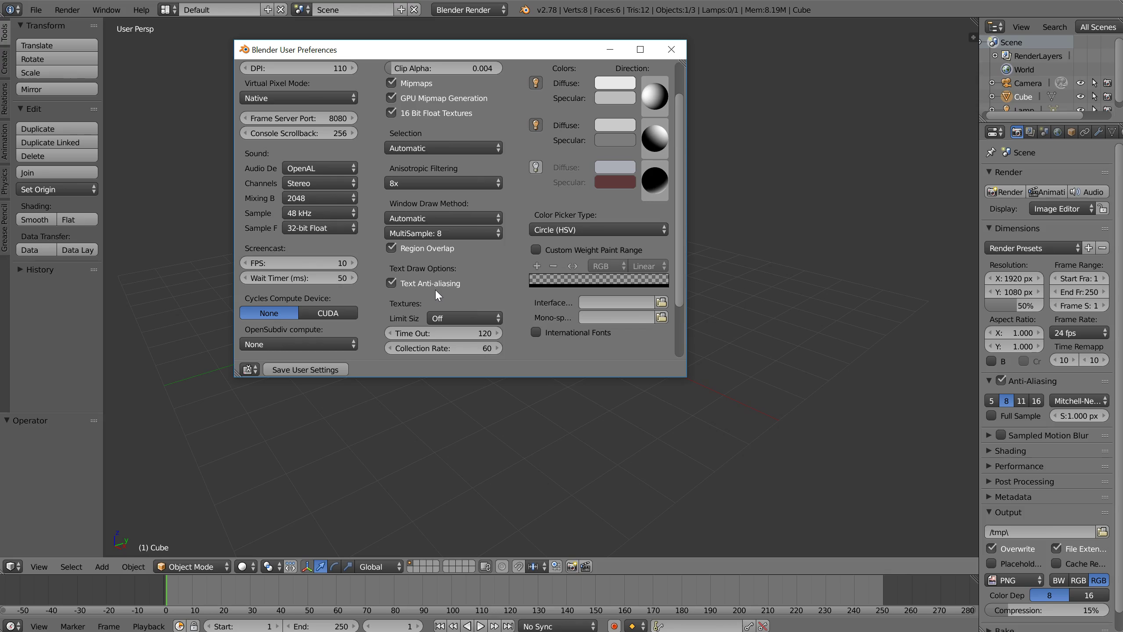
Set the Cycles compute device to CUDA and save the user settings.
click(304, 314)
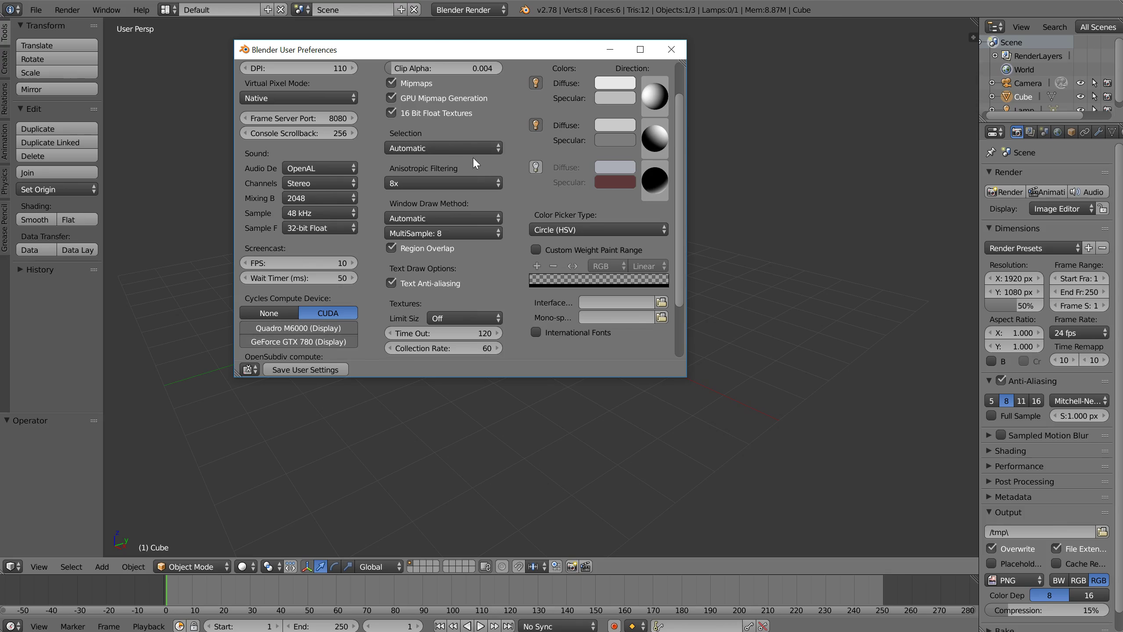
click(290, 373)
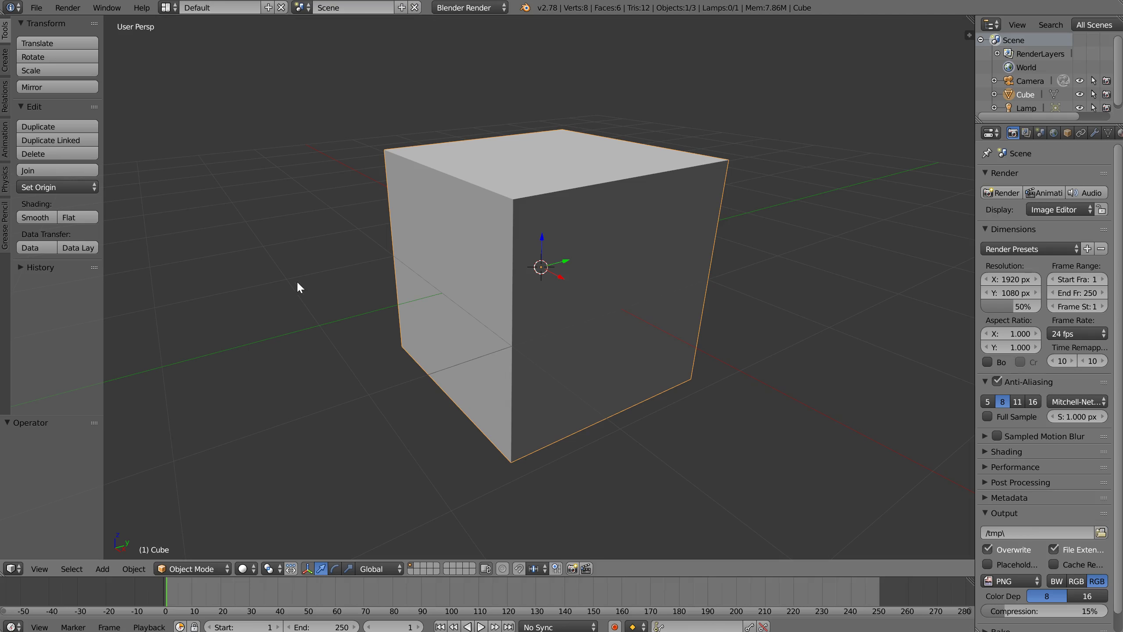
middle_drag(509, 312, 525, 293)
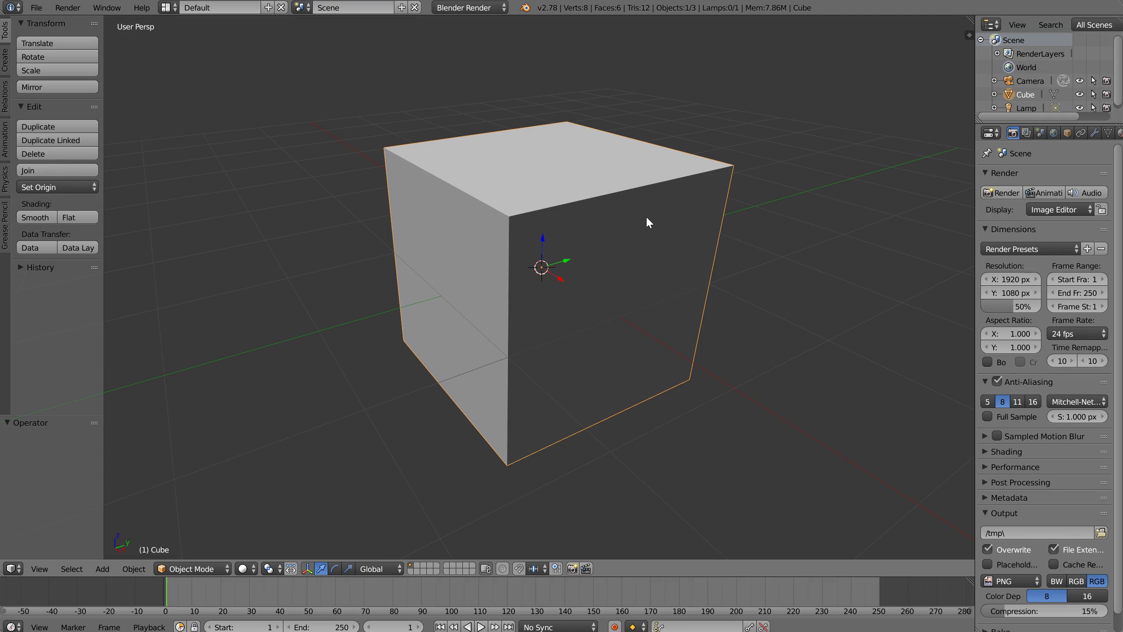
middle_drag(521, 267, 523, 264)
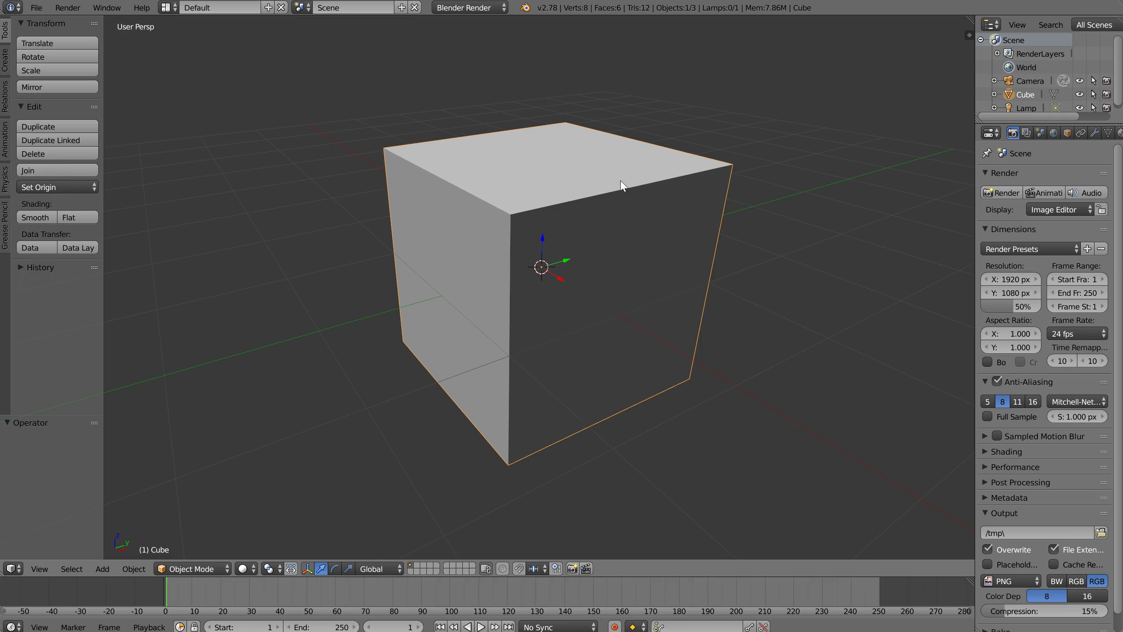
Reopen the User Preferences and set Select With to Left in the Input settings.
click(36, 9)
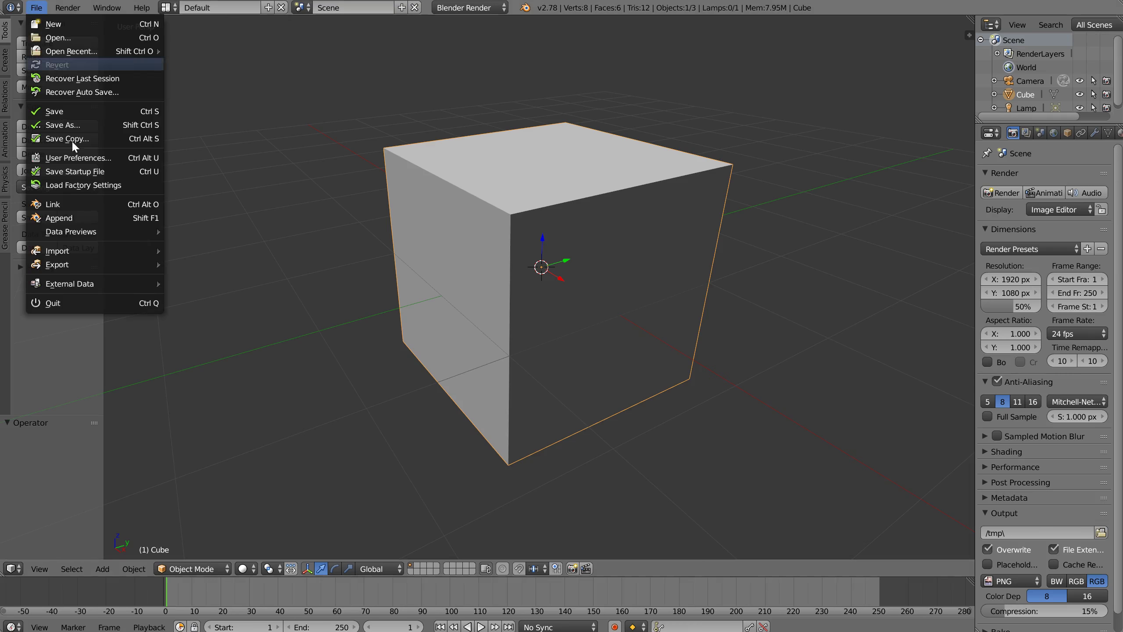
click(72, 160)
drag(125, 12, 584, 87)
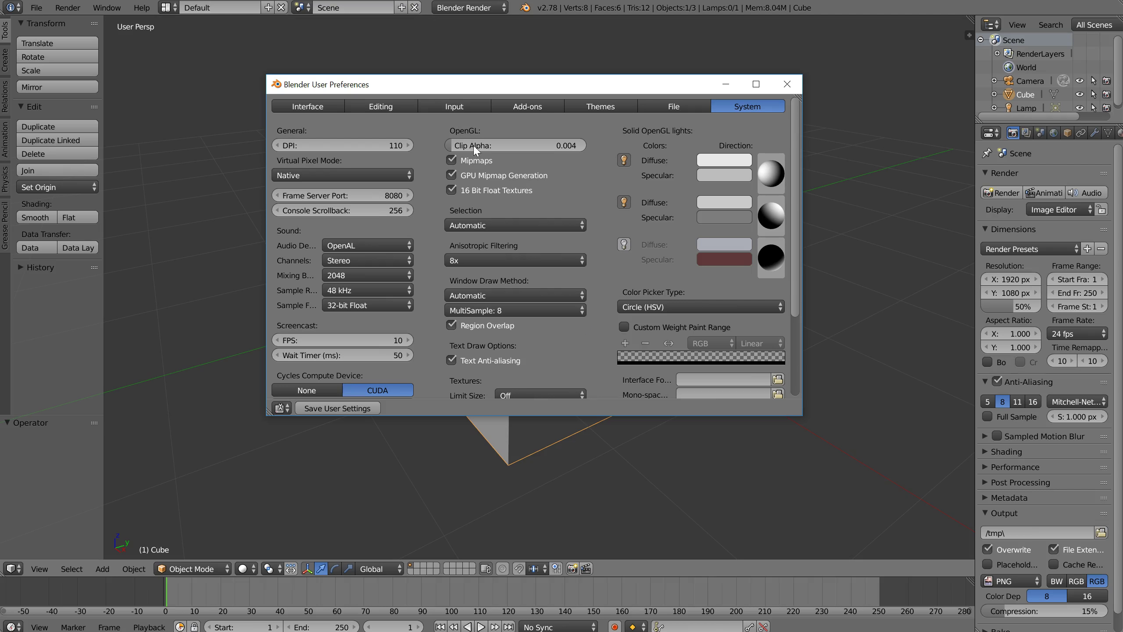
click(456, 107)
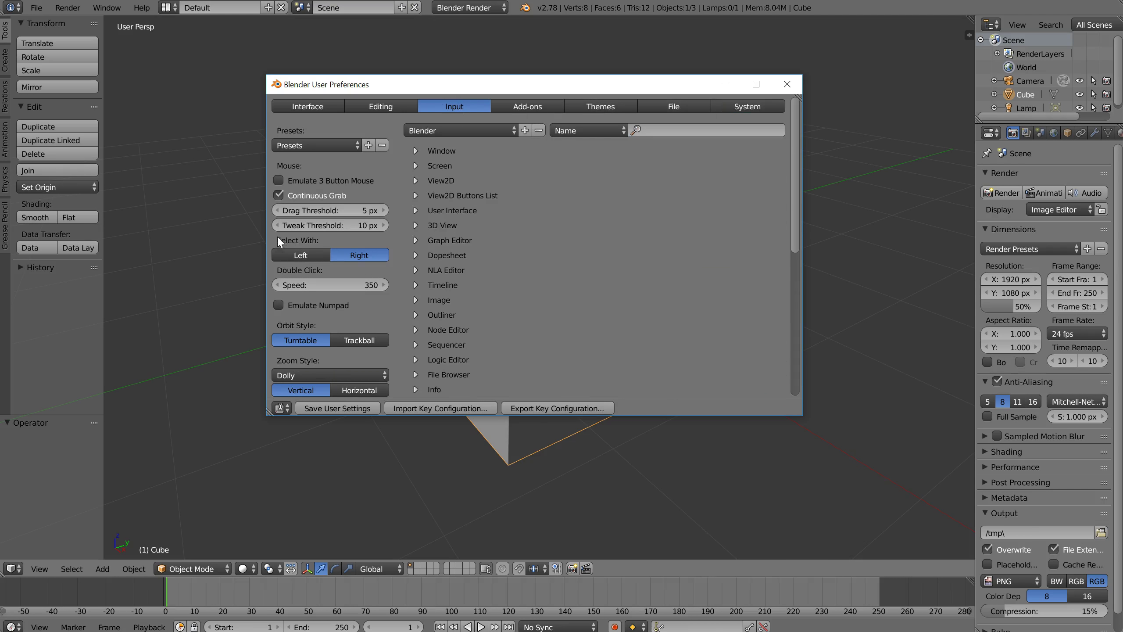
click(303, 255)
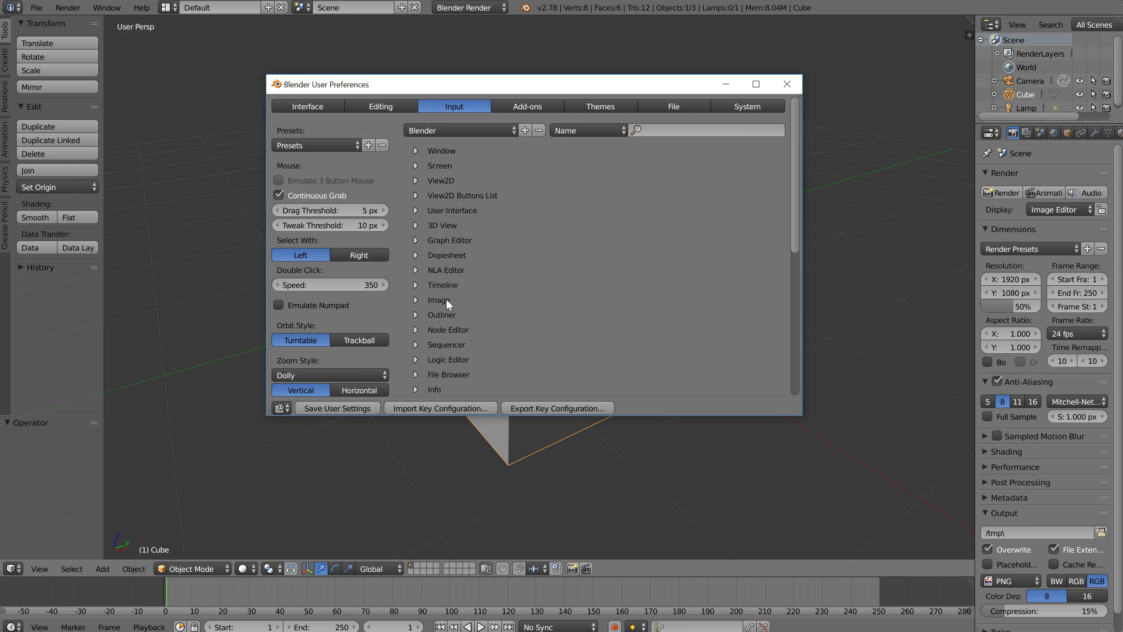
Move the User Preferences window aside to select the camera in the 3D viewport, and bring the window back over the scene.
drag(557, 88, 772, 112)
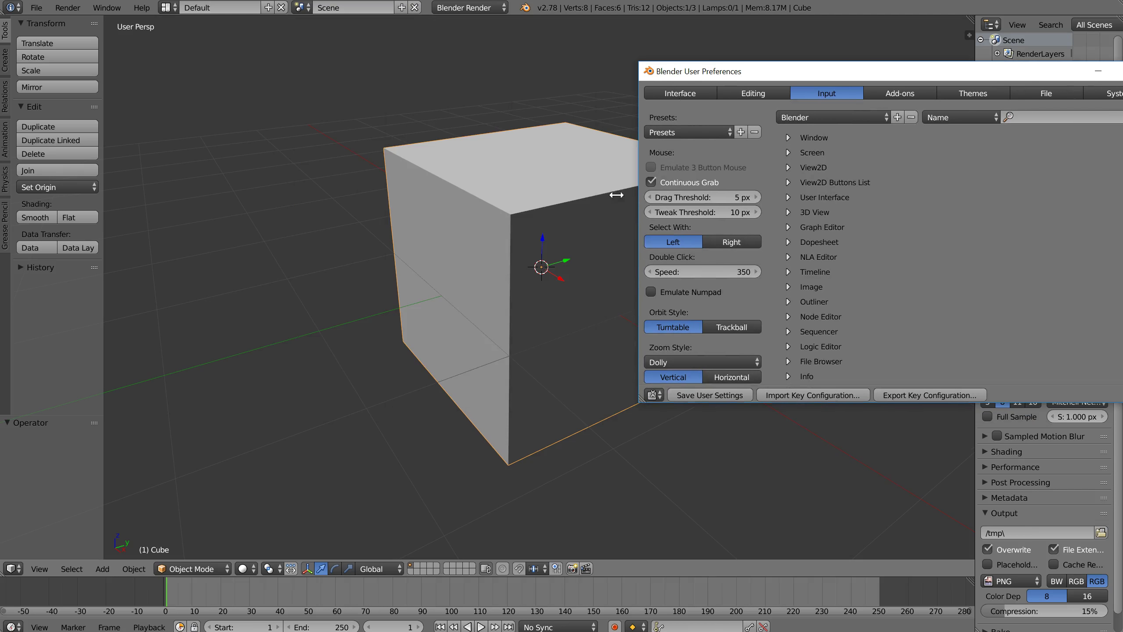
middle_drag(456, 231, 473, 169)
scroll(424, 257, down, 7)
middle_drag(387, 326, 374, 226)
right_click(197, 85)
middle_drag(420, 153, 546, 162)
click(1122, 142)
drag(864, 74, 426, 65)
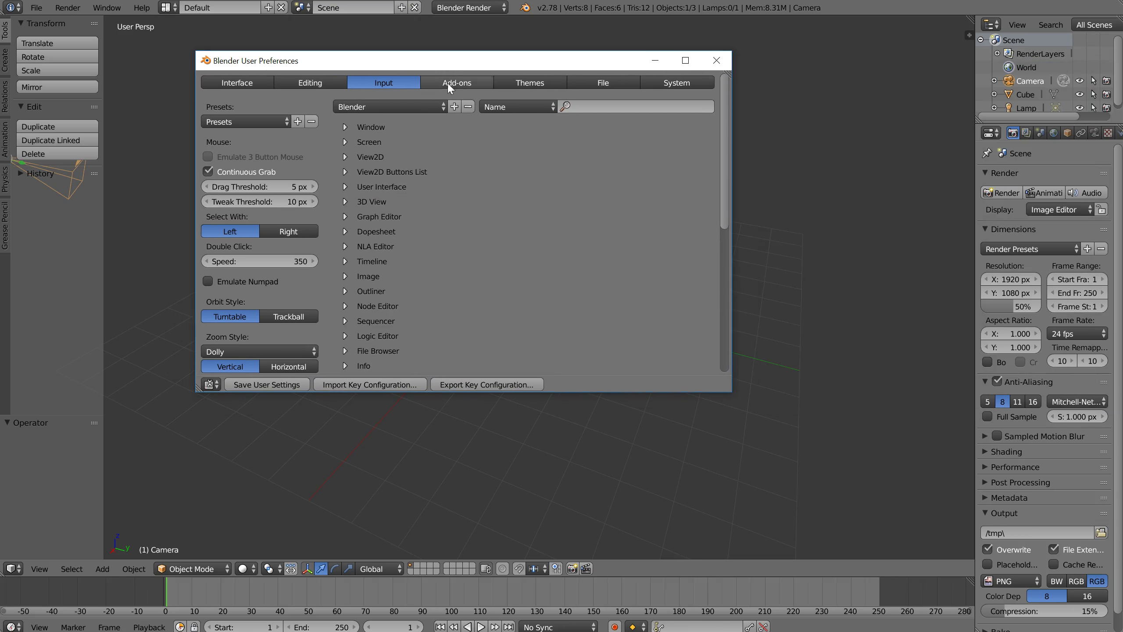
Try the Elsyiun, Graph and Softimage theme presets and apply the Rtheme preset.
click(528, 84)
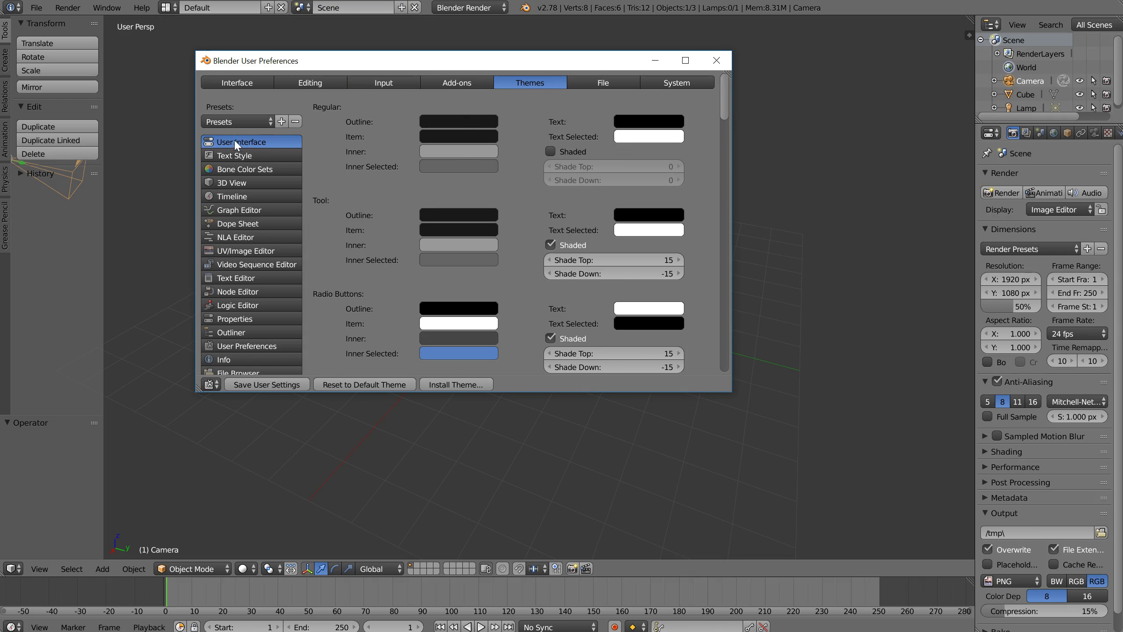
click(226, 118)
click(219, 120)
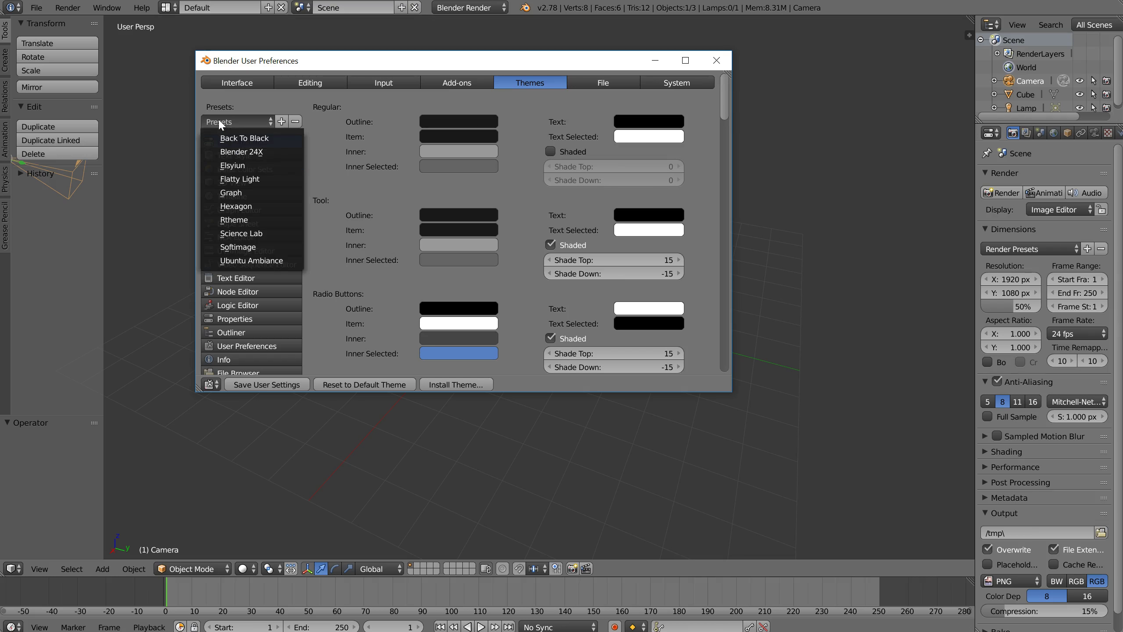
click(232, 165)
click(232, 120)
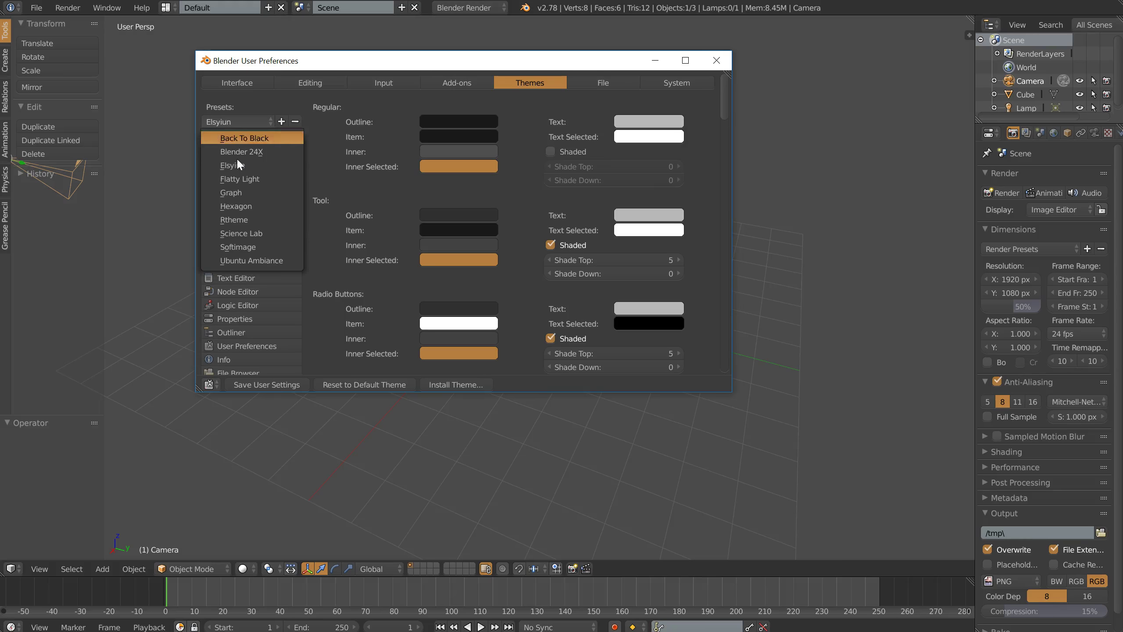
click(230, 193)
click(236, 121)
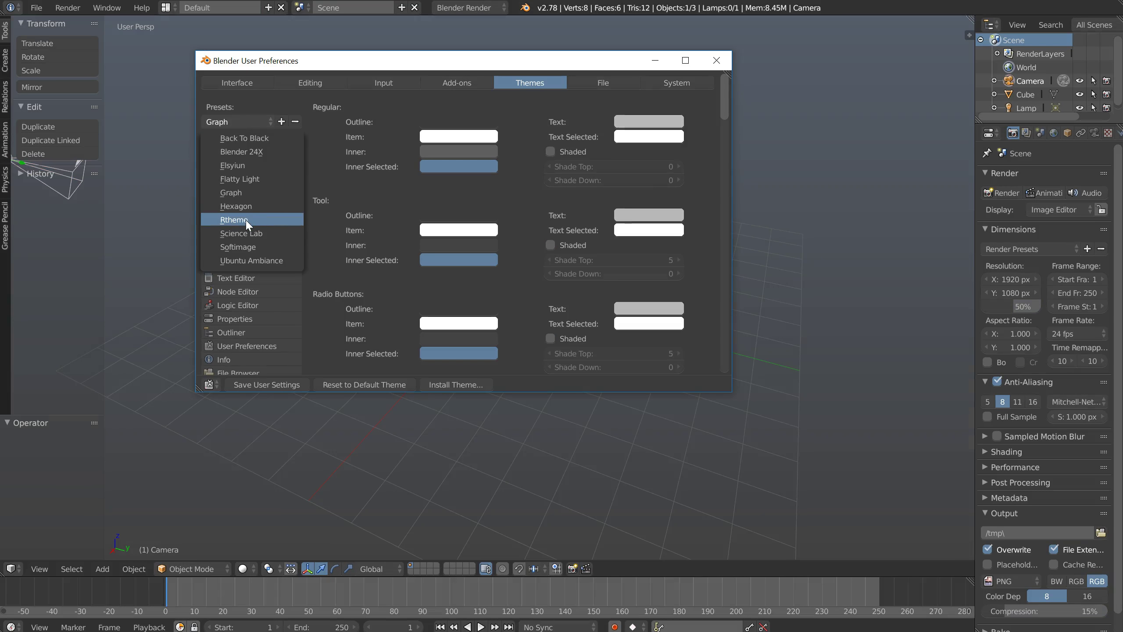
click(241, 247)
click(238, 123)
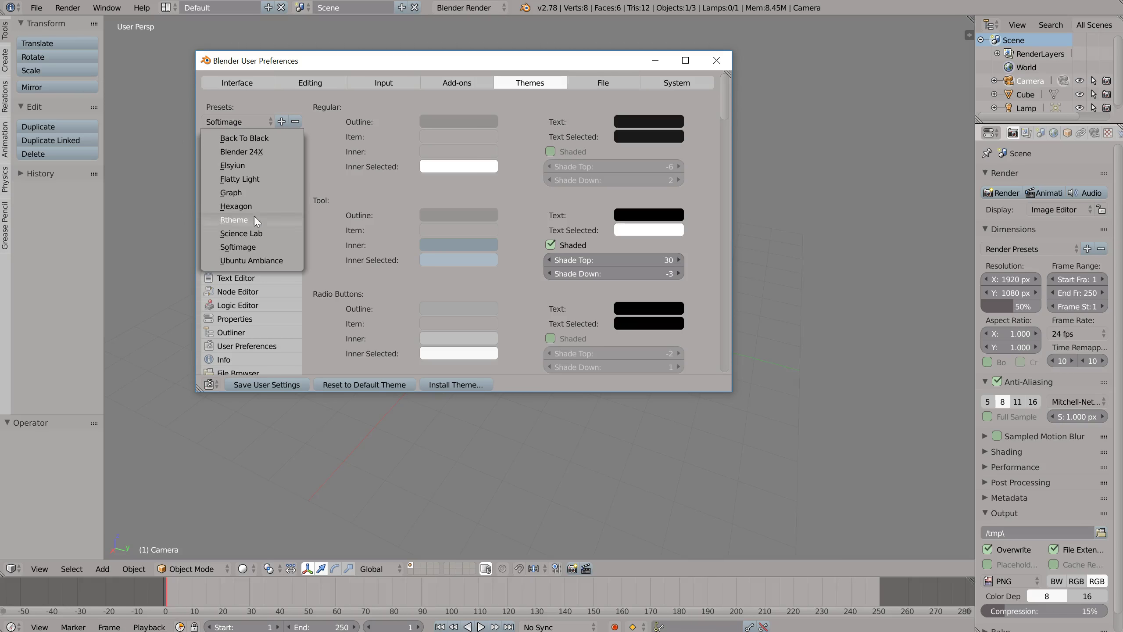
click(239, 219)
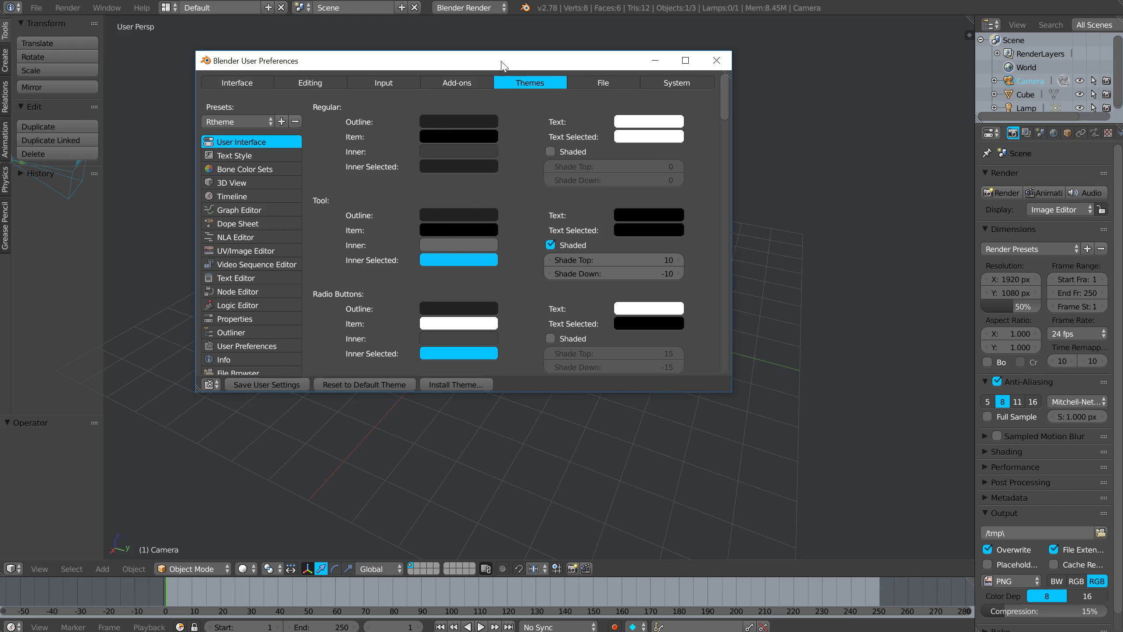
Turn off Python Tooltips in the Interface preferences.
click(223, 84)
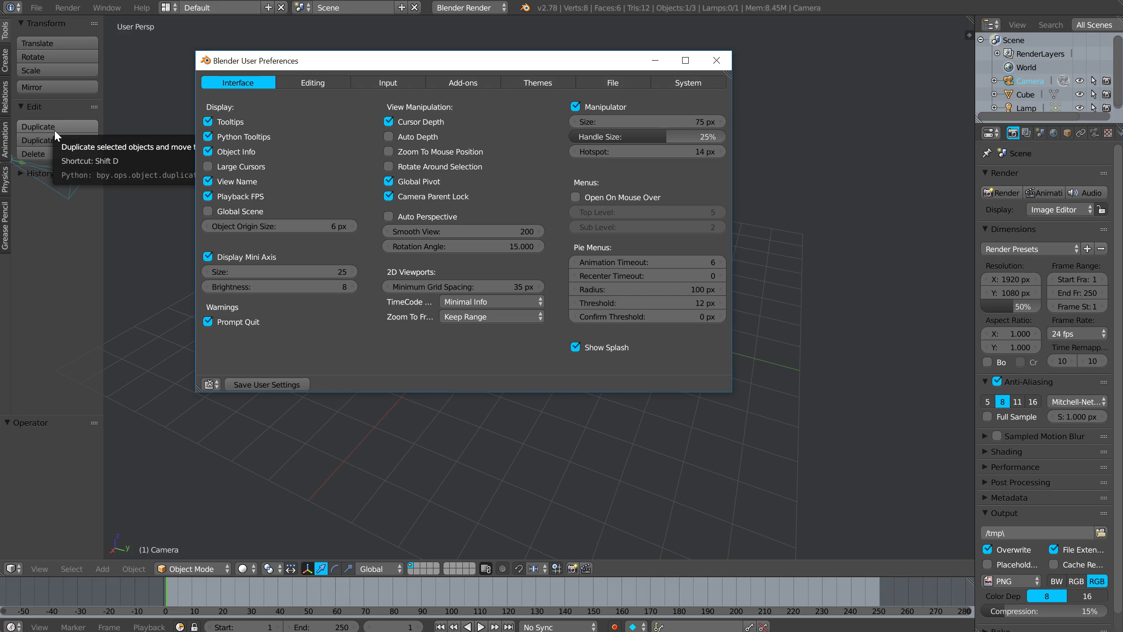
click(191, 130)
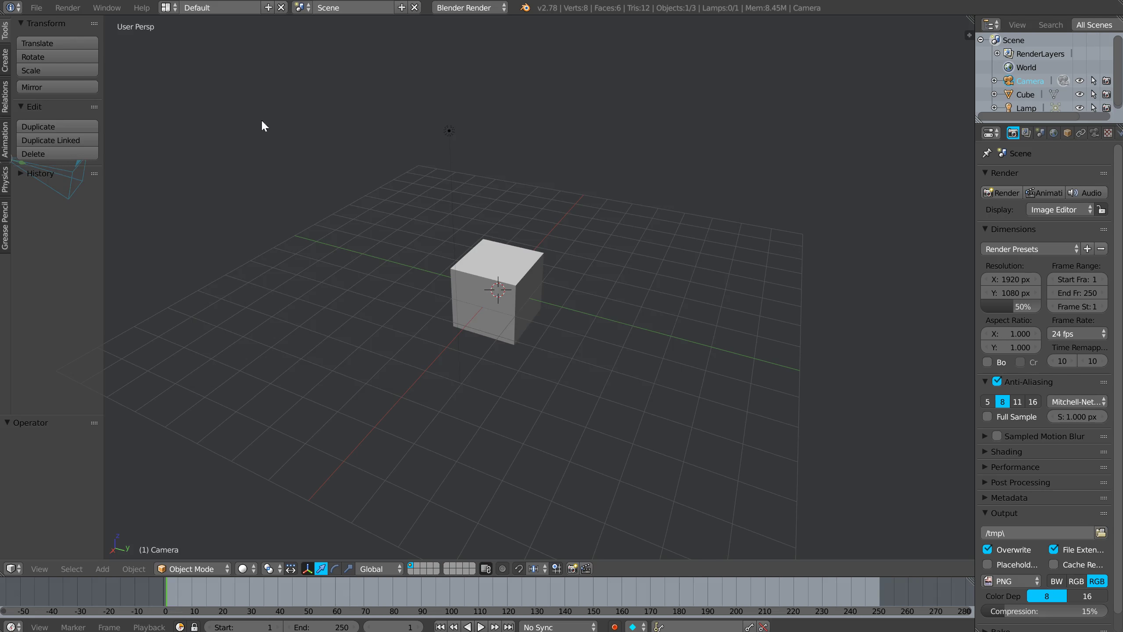
click(909, 11)
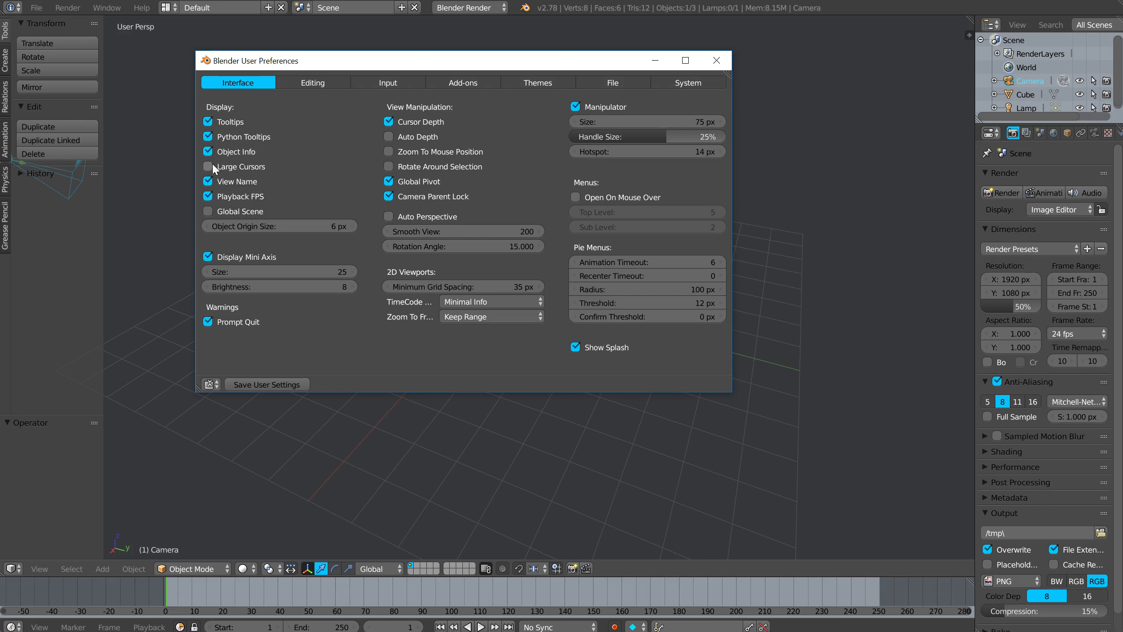
click(209, 138)
Enable International Fonts in the System preferences and set the language to French (Français).
click(684, 86)
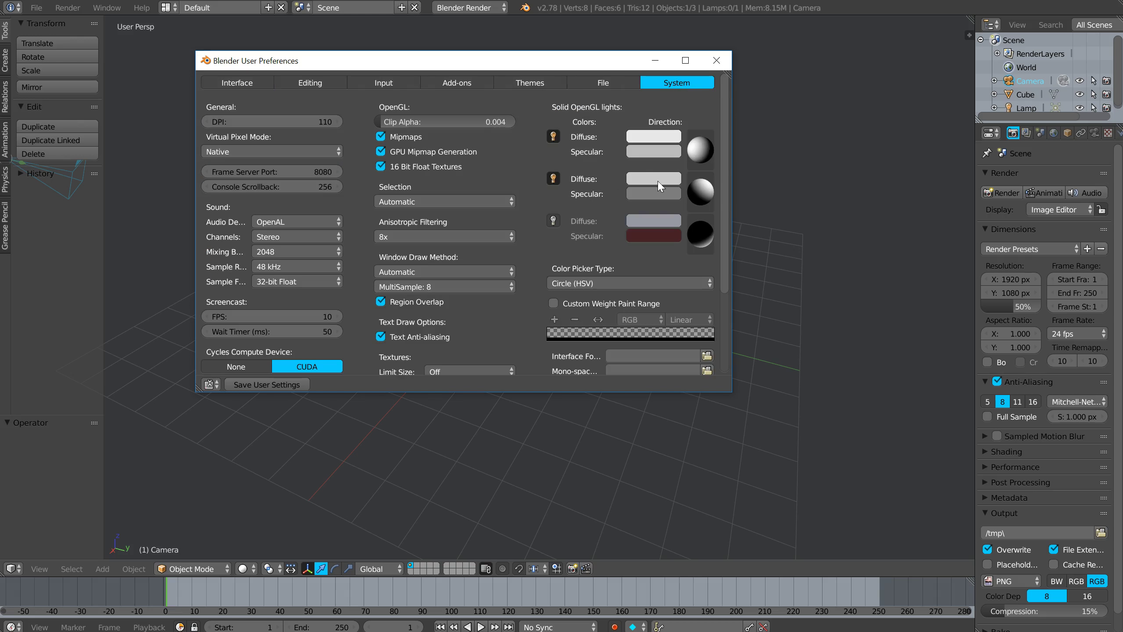
drag(725, 153, 730, 241)
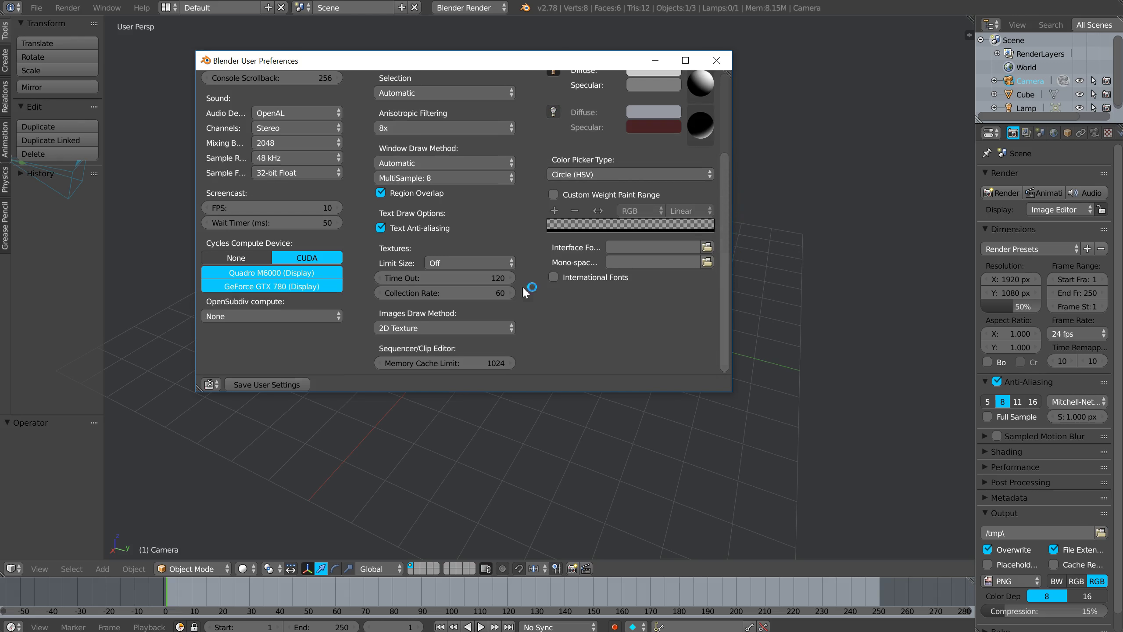
click(554, 276)
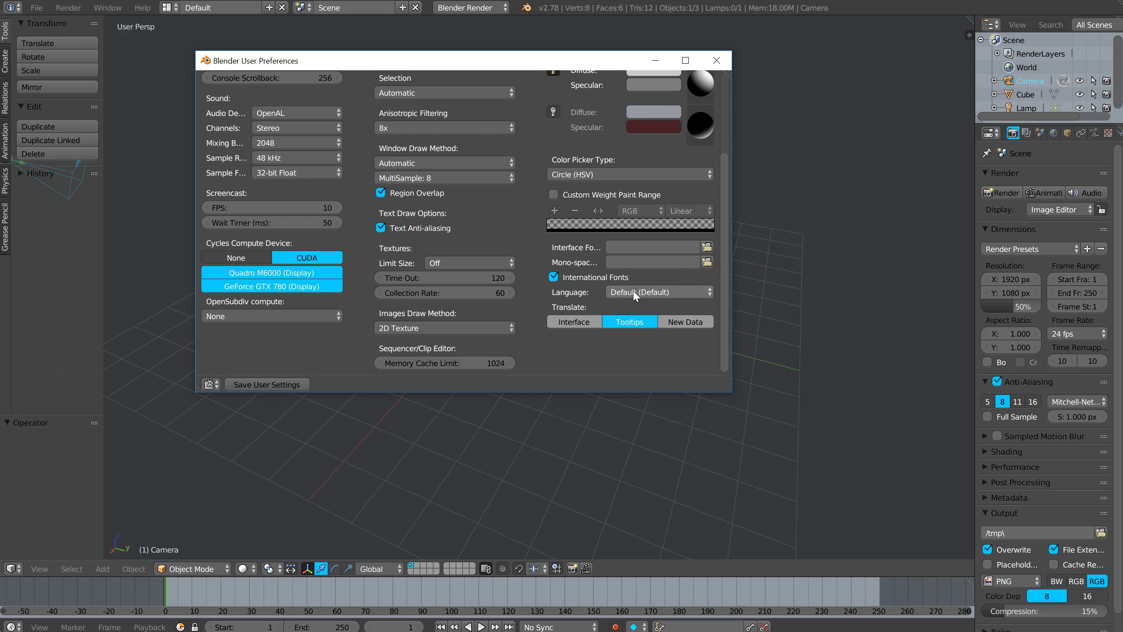
click(634, 293)
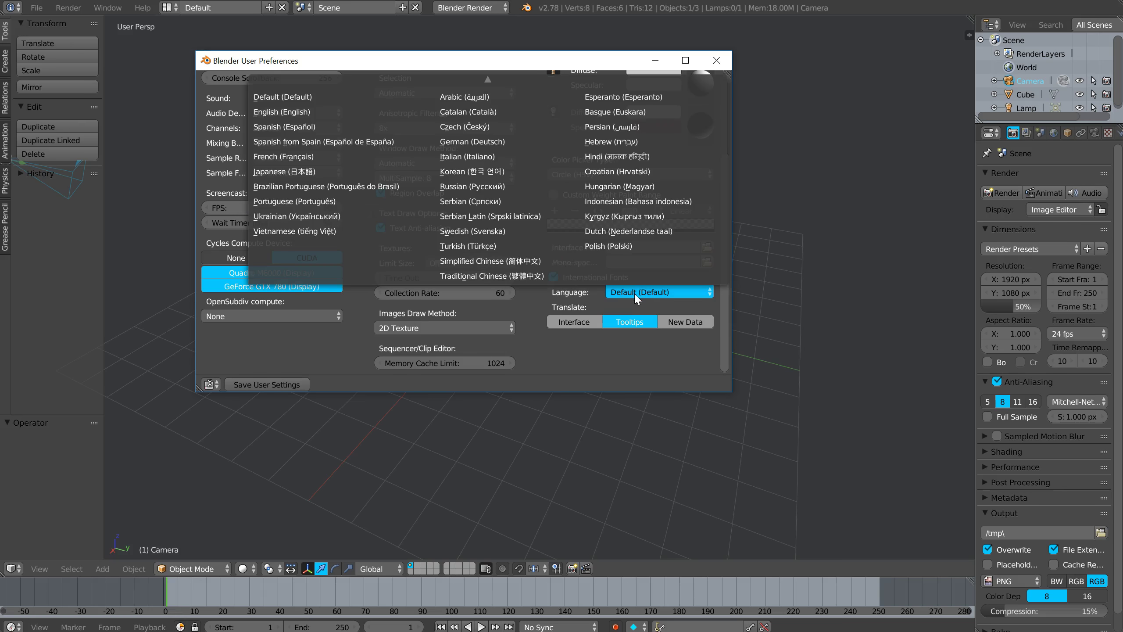
click(285, 158)
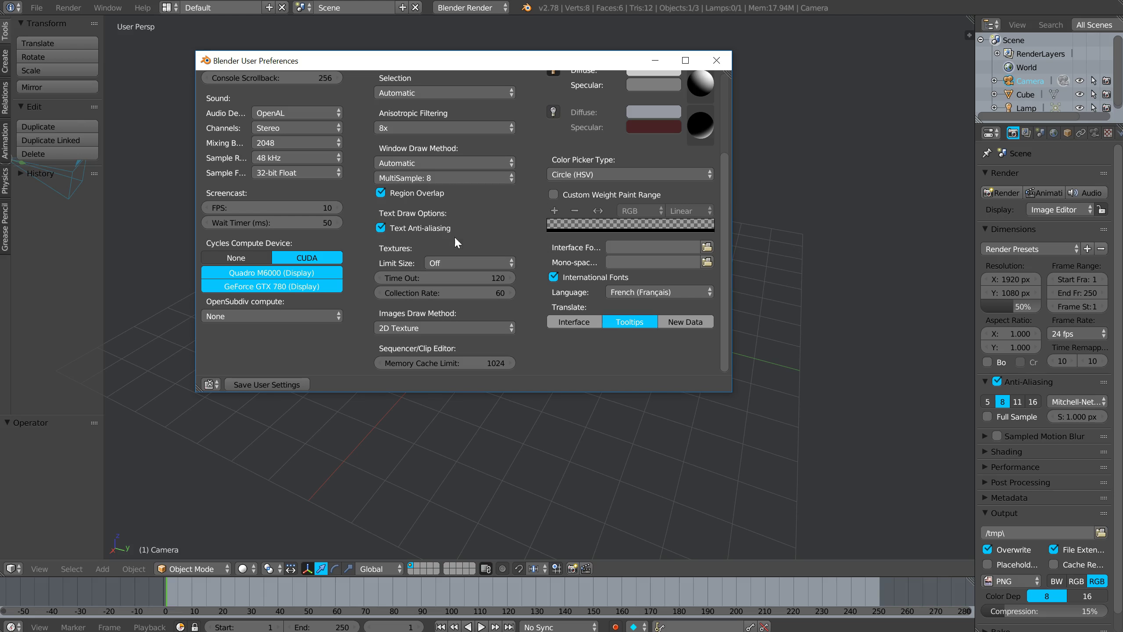
Set the pie menu Animation Timeout to 0 and disable Show Splash and Prompt Quit in the Interface preferences.
scroll(532, 138, up, 5)
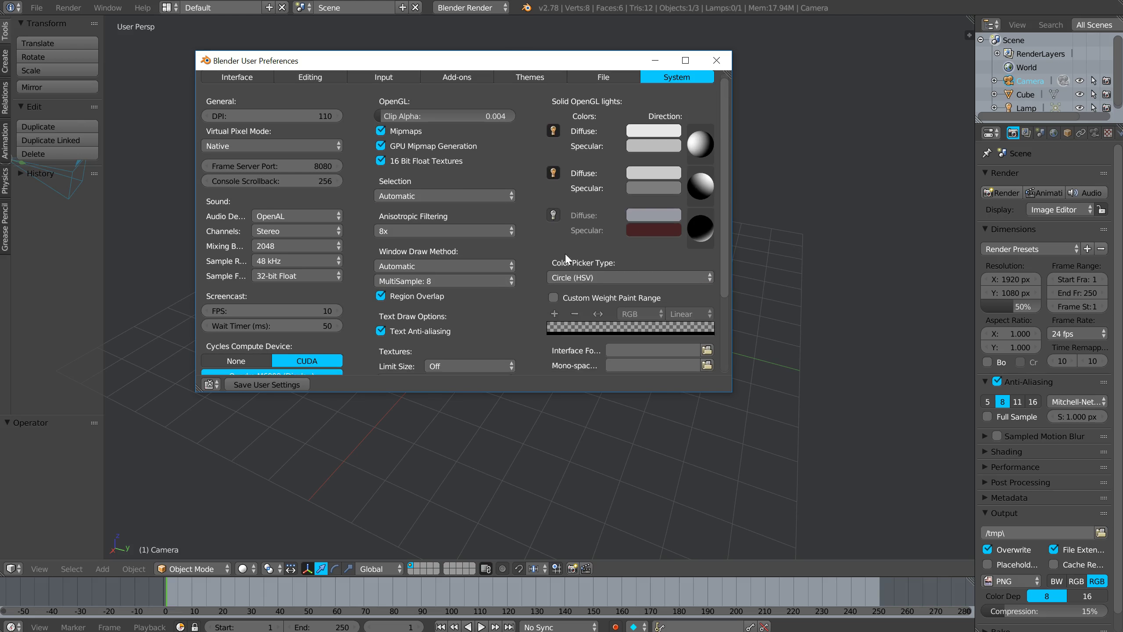
scroll(426, 254, down, 1)
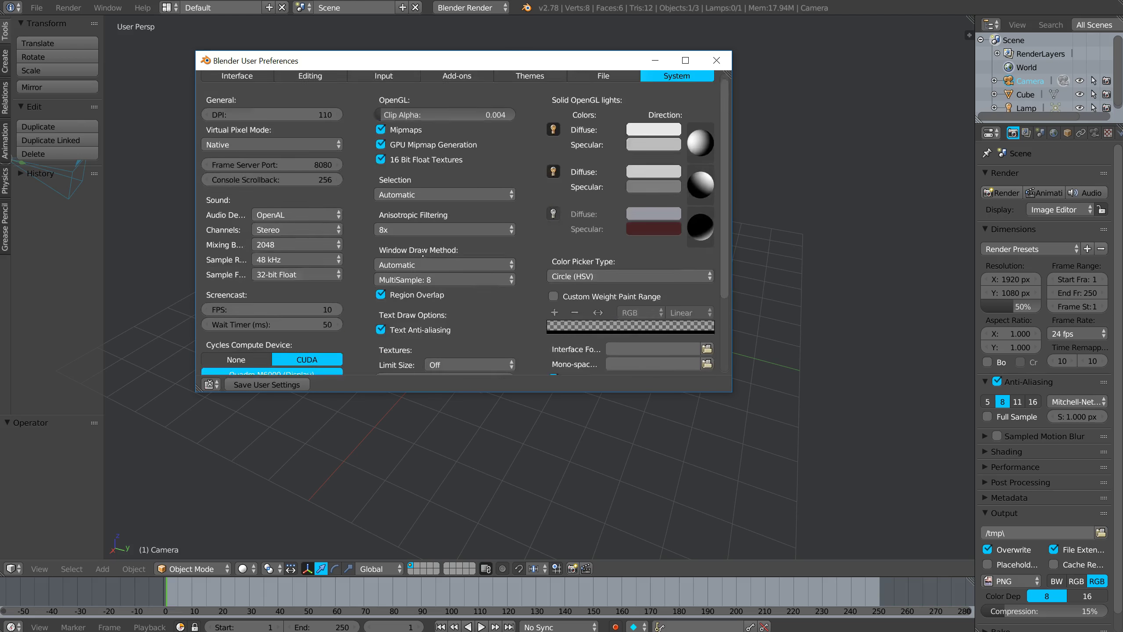
scroll(427, 276, up, 1)
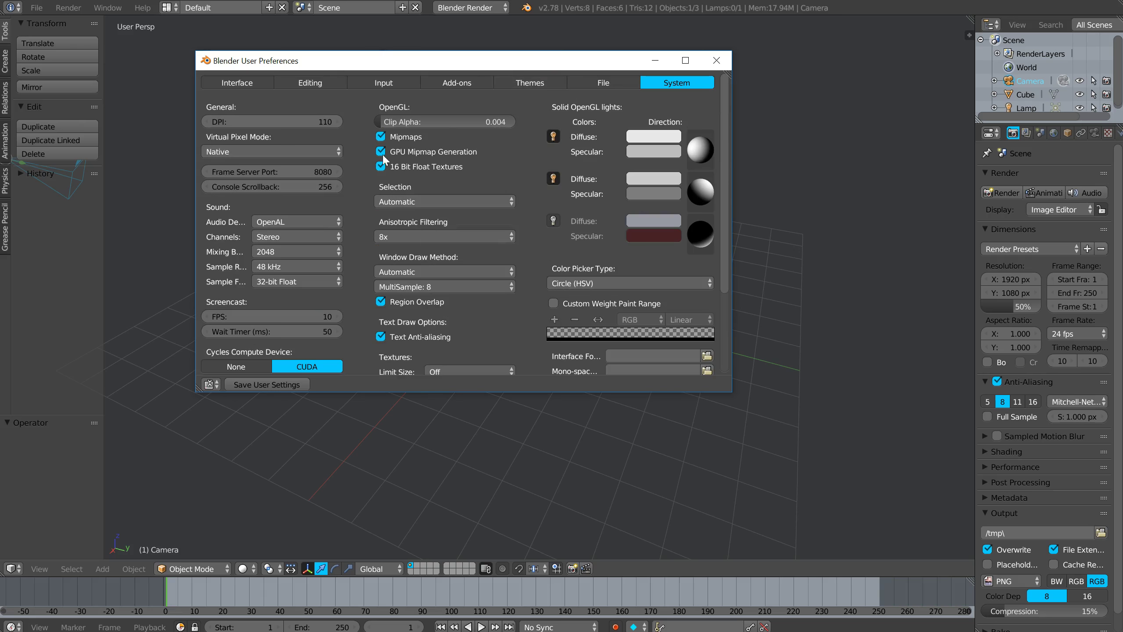
click(233, 83)
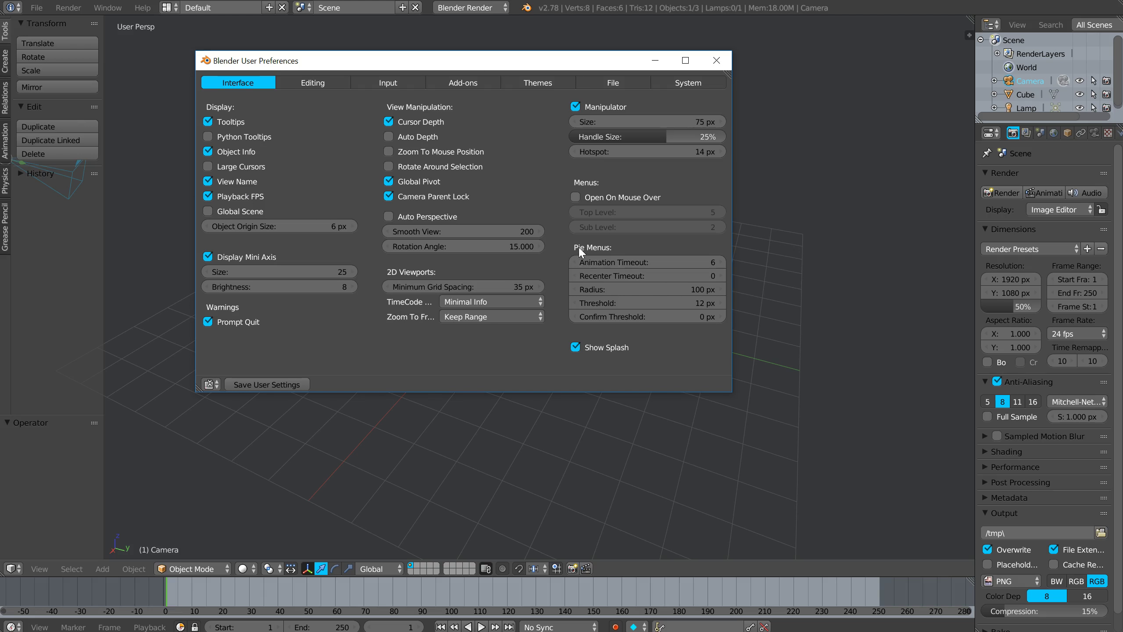
drag(651, 259, 530, 278)
Enable Zoom To Mouse Position and Rotate Around Selection for view manipulation.
click(389, 152)
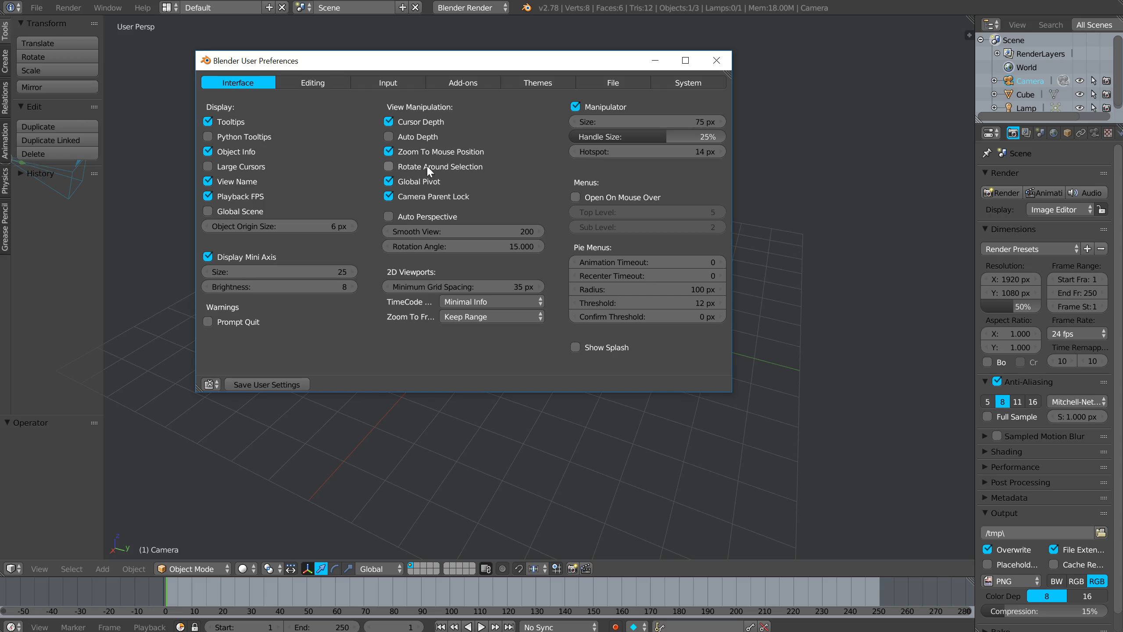
click(388, 166)
Compare the front and right views of the scene in perspective and orthographic projection.
middle_drag(453, 458, 463, 439)
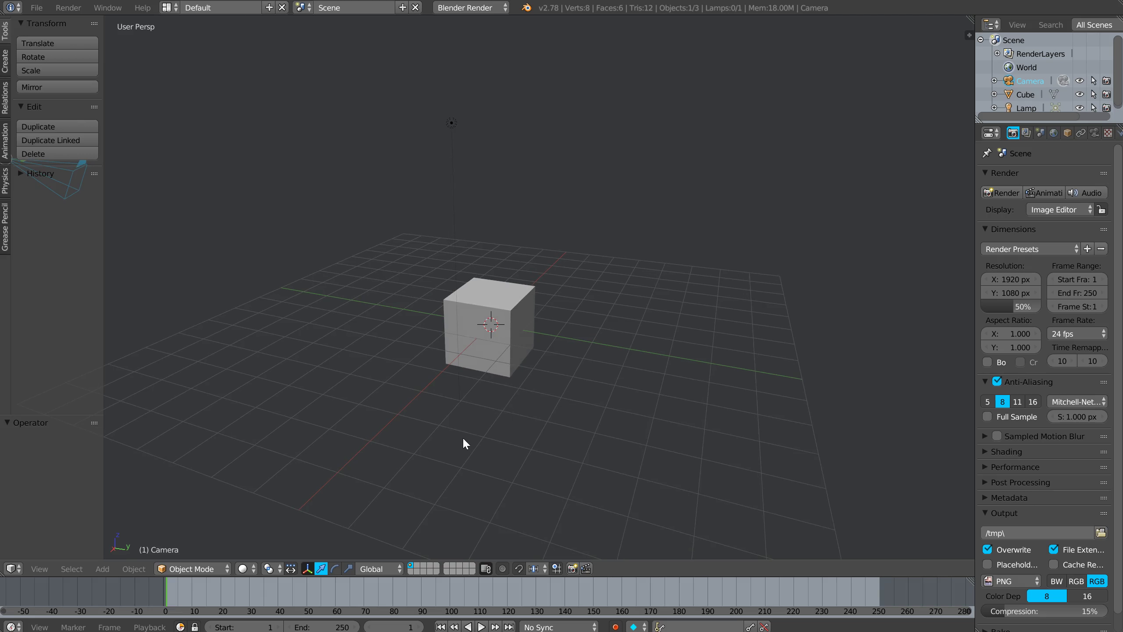
middle_drag(495, 341, 465, 220)
key(KP_1)
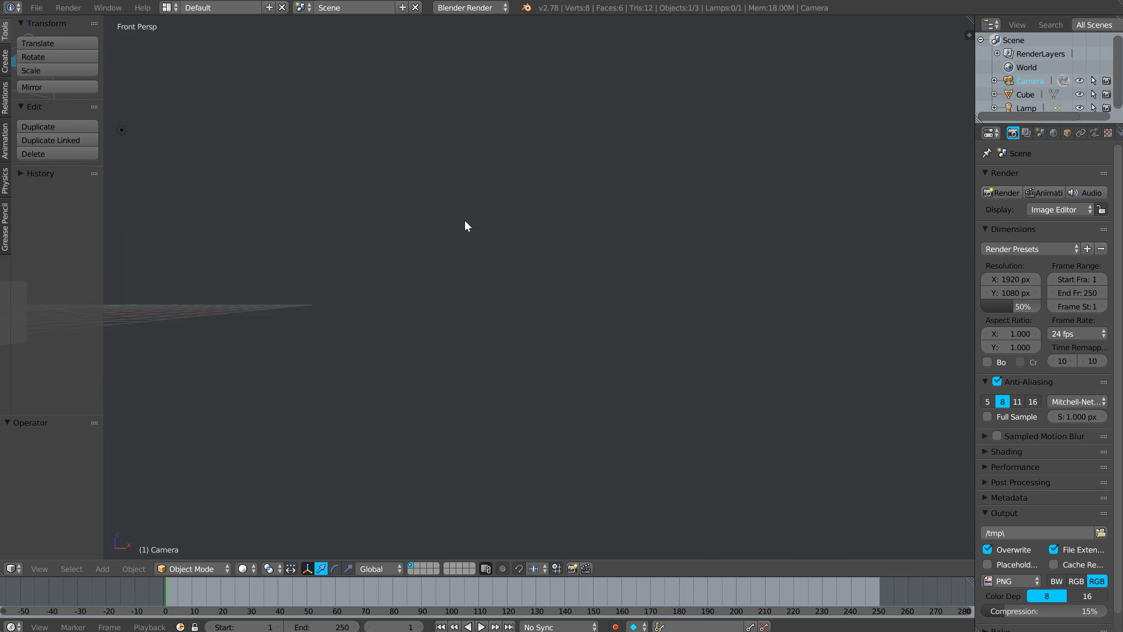
middle_drag(414, 138, 549, 191)
key(KP_1)
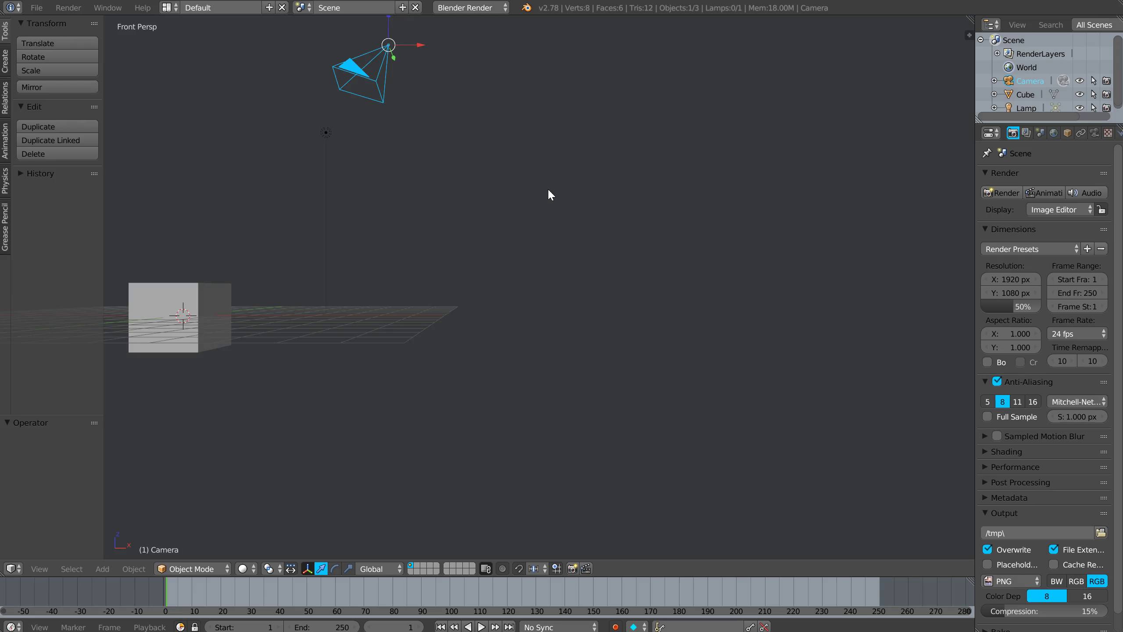
key(KP_5)
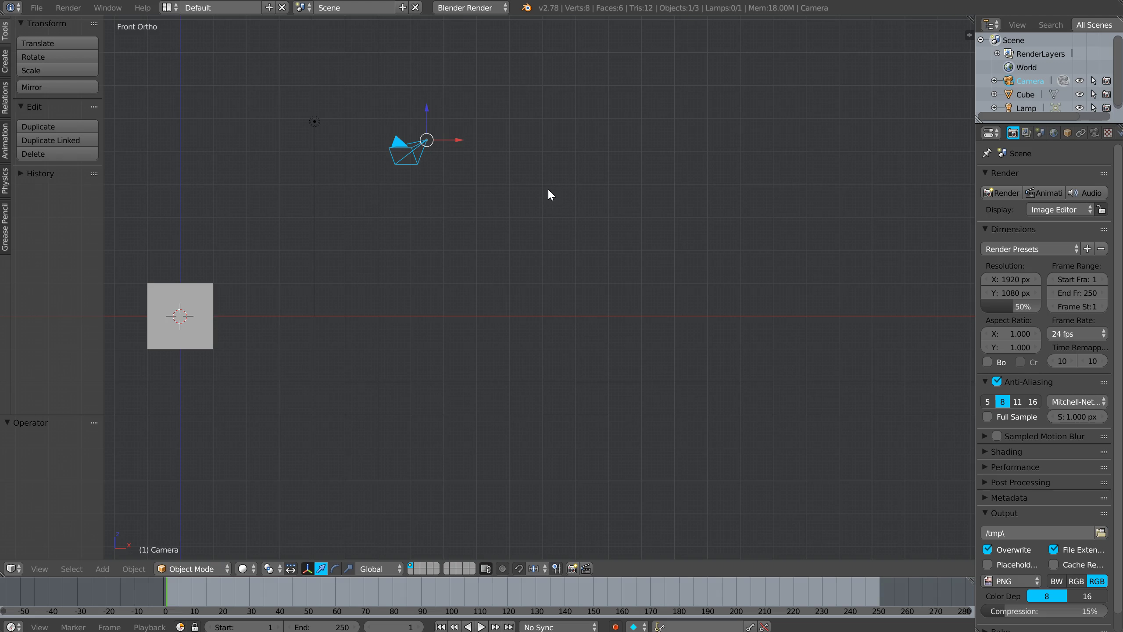
key(KP_3)
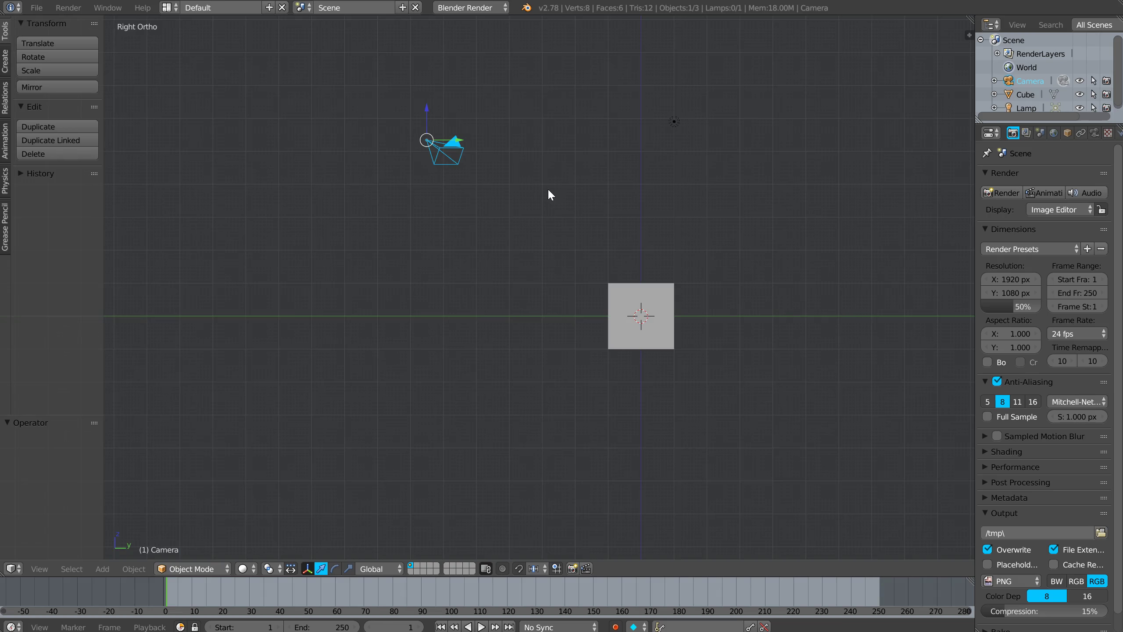
middle_drag(552, 284, 599, 299)
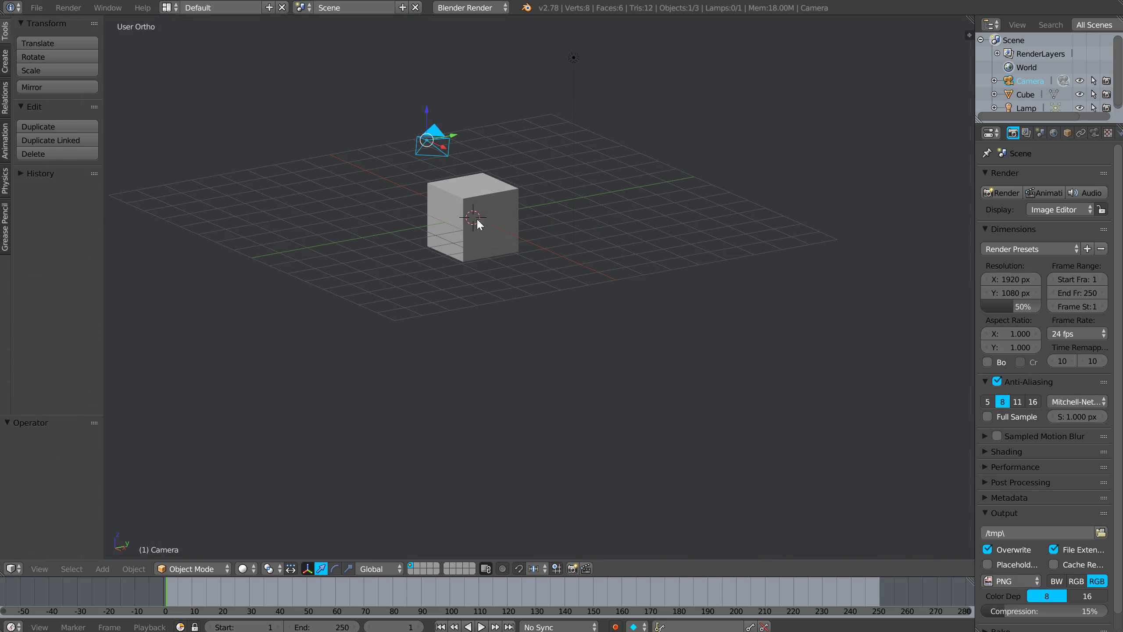
key(KP_5)
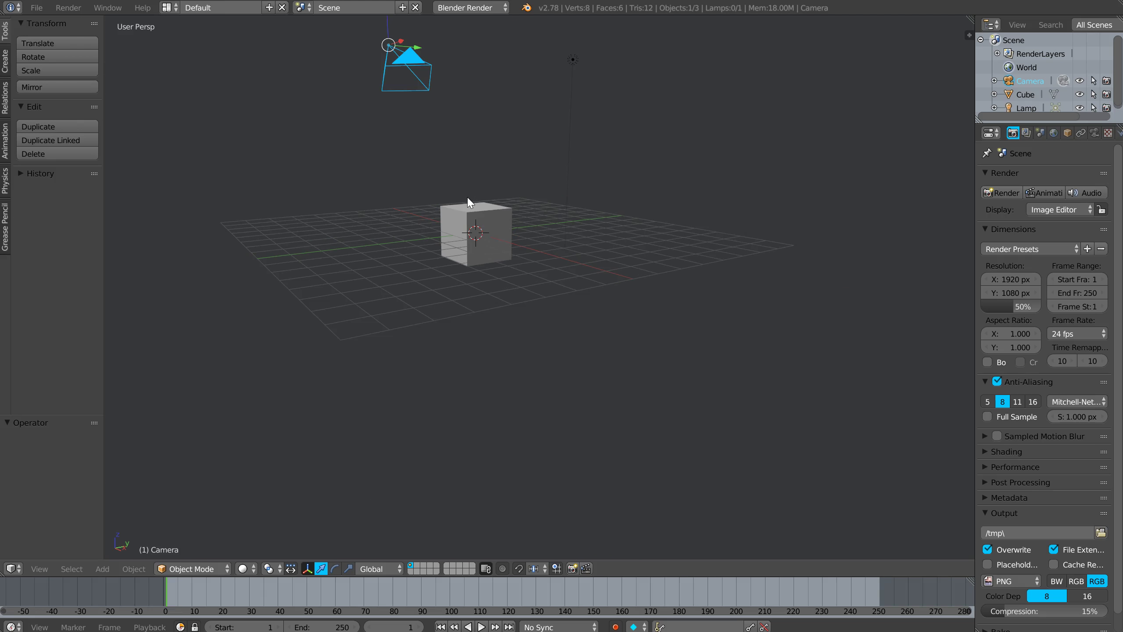
key(KP_3)
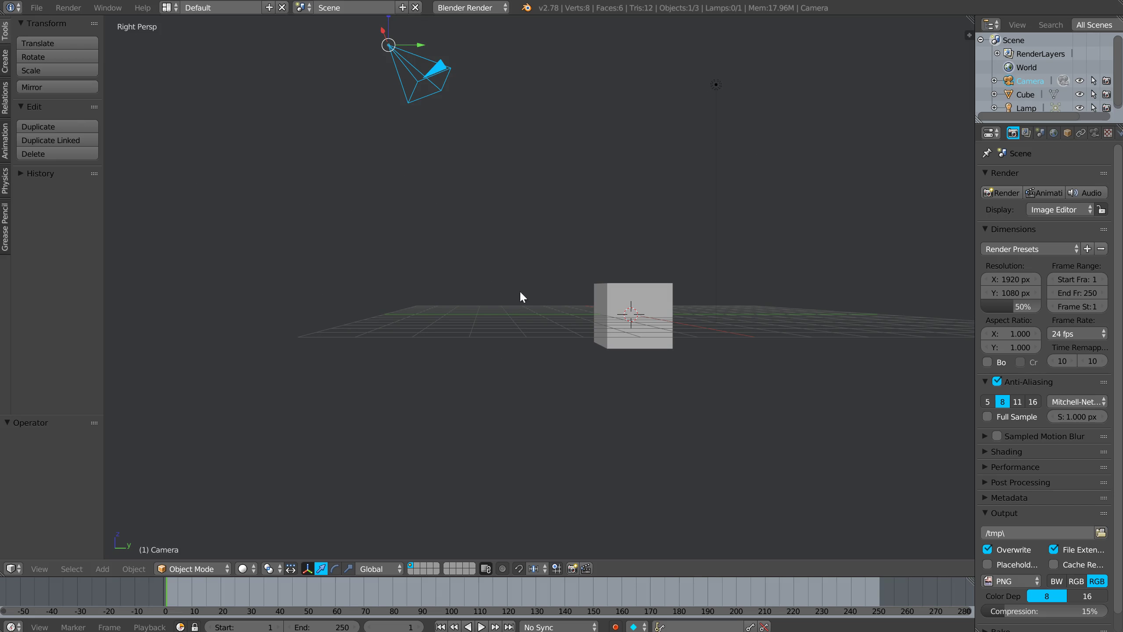
Reopen the User Preferences and enable Auto Perspective in the Interface settings.
mouse_move(844, 0)
click(913, 15)
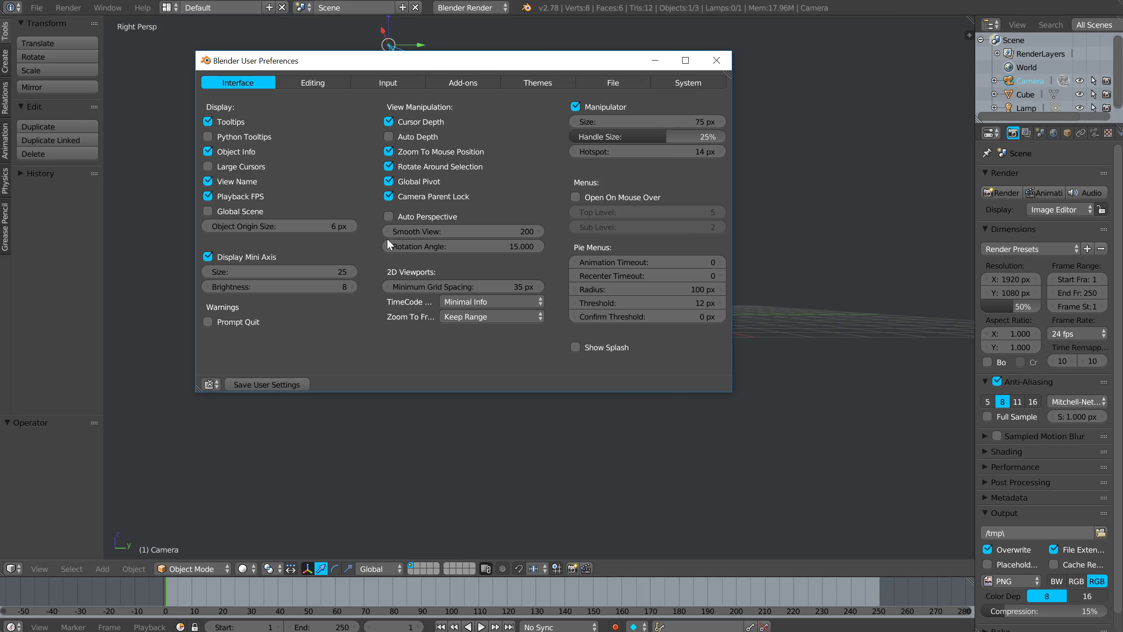
click(347, 435)
Select the cube in the 3D viewport and frame it in an angled perspective view.
middle_drag(381, 437, 543, 274)
right_click(446, 251)
middle_drag(445, 250, 473, 252)
shift+middle_drag(473, 252, 513, 293)
scroll(518, 247, up, 3)
middle_drag(518, 248, 511, 214)
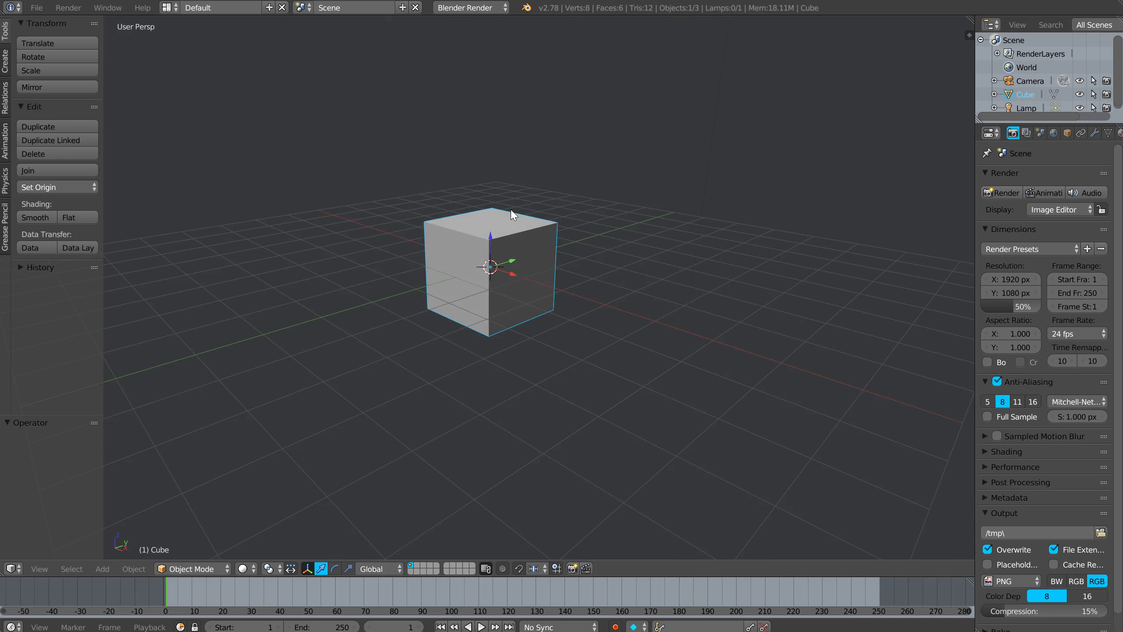
Check how the projection switches between the cube's front, back and top views and a freely orbited view.
key(KP_1)
key(ctrl+KP_1)
key(KP_7)
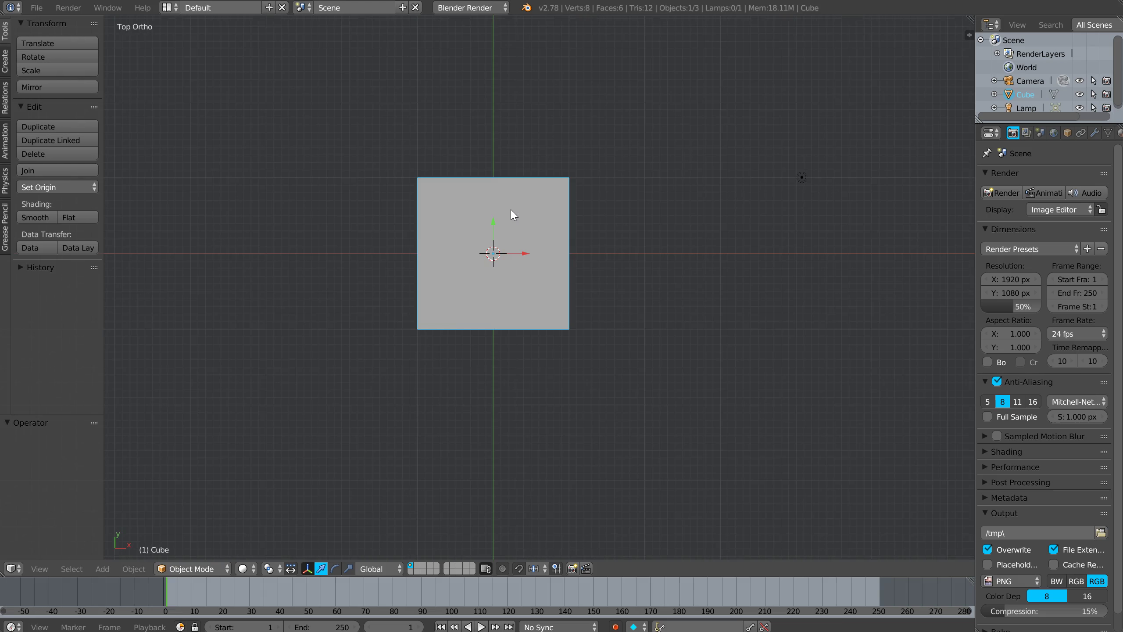
middle_drag(544, 357, 520, 238)
middle_drag(483, 300, 504, 281)
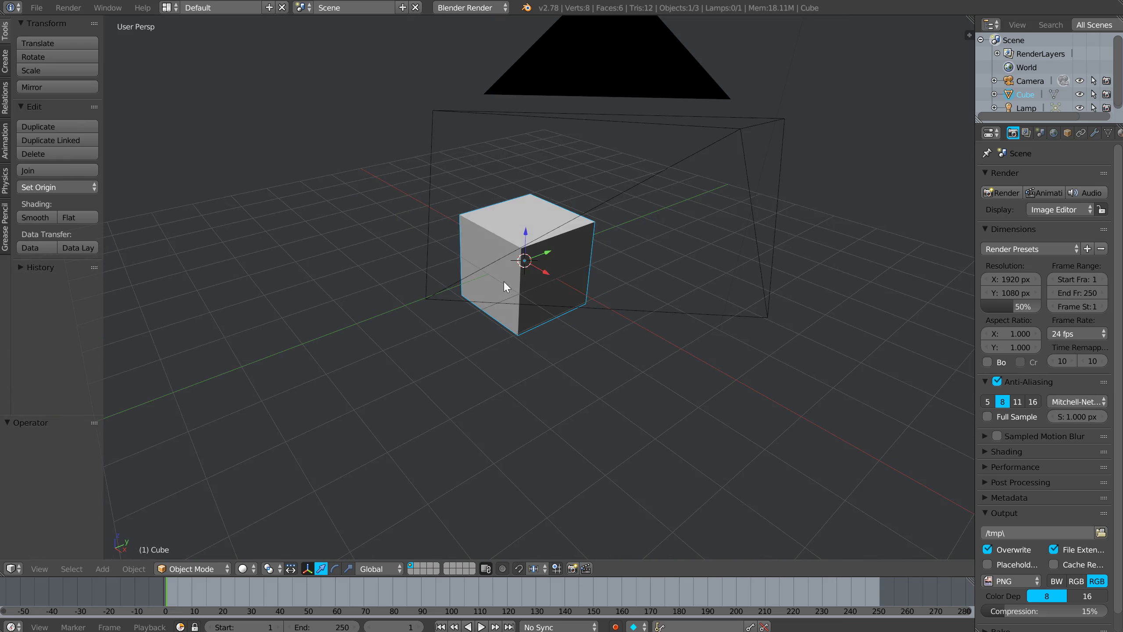
Reopen the User Preferences and review the Editing and Input settings.
key(ctrl+alt+u)
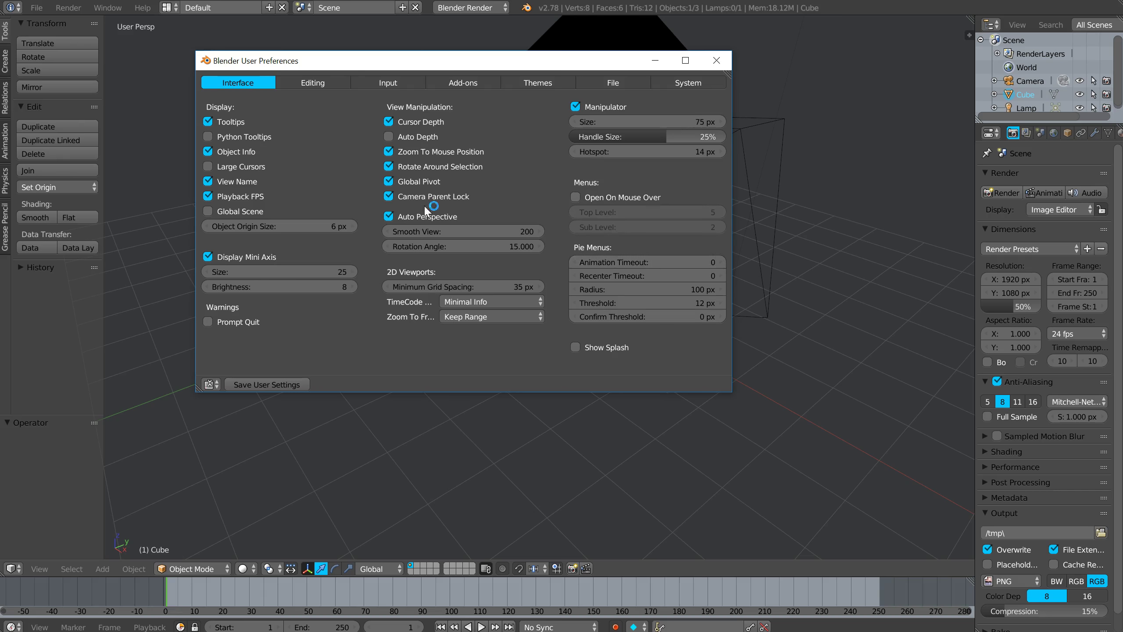
click(311, 84)
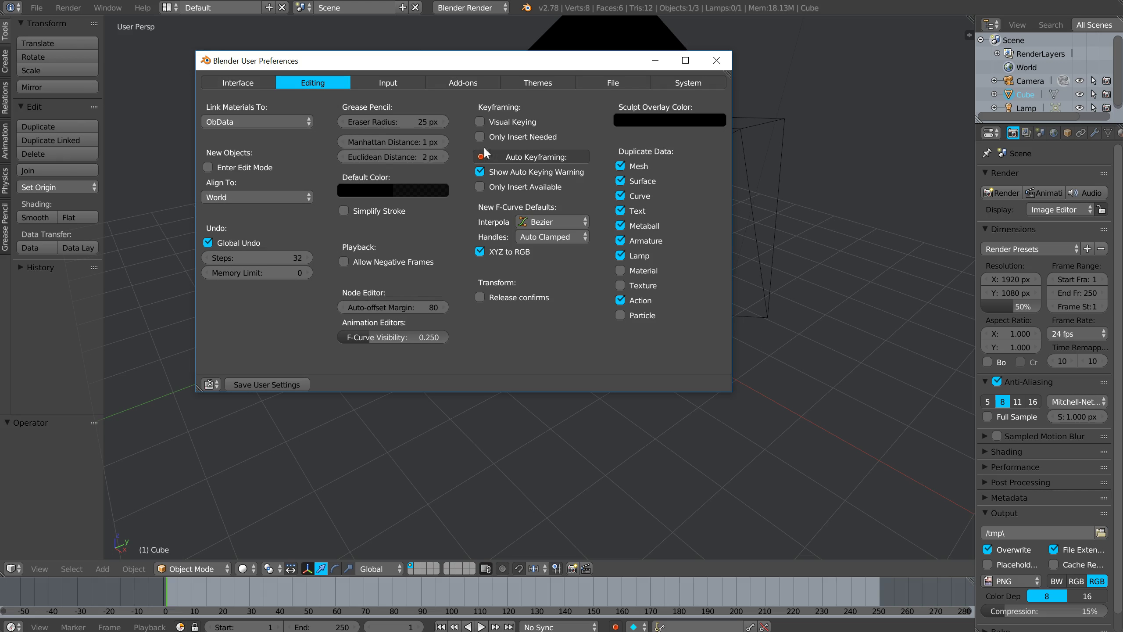
click(377, 78)
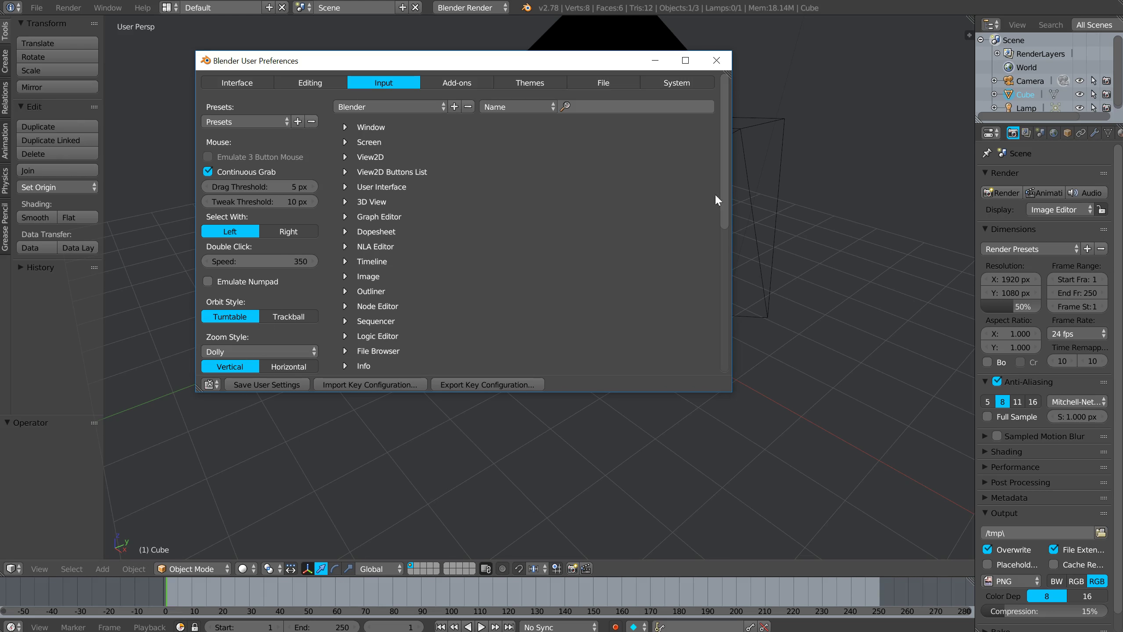
Disable the enabled Web3D X3D/VRML2, Stanford PLY, SVG, STL, BVH and Autodesk 3DS import-export add-ons.
click(469, 82)
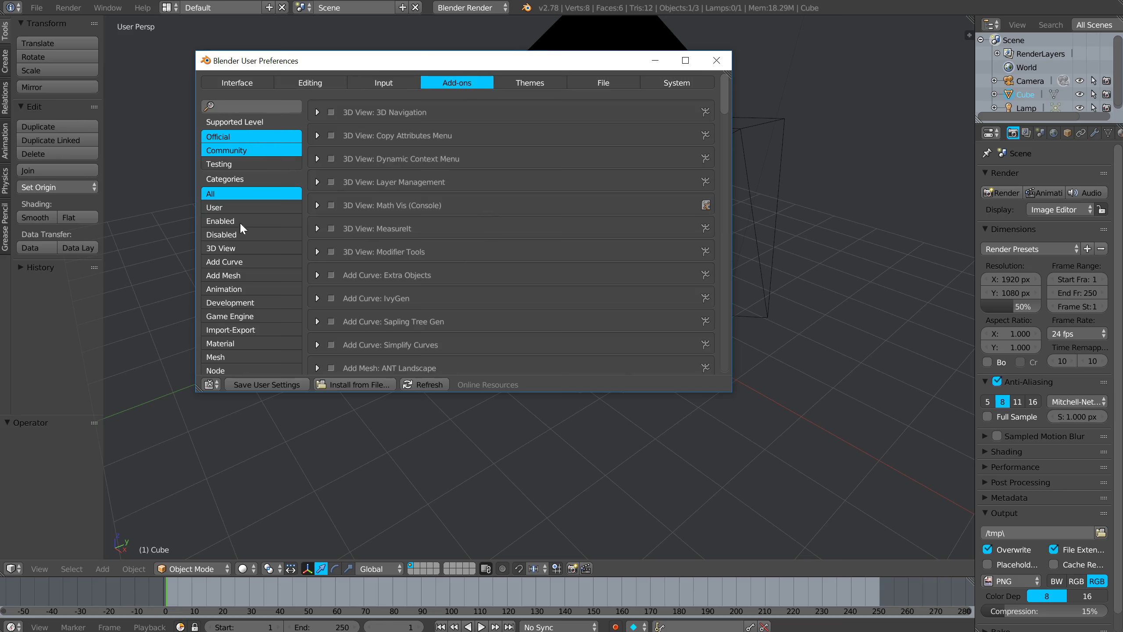
click(279, 222)
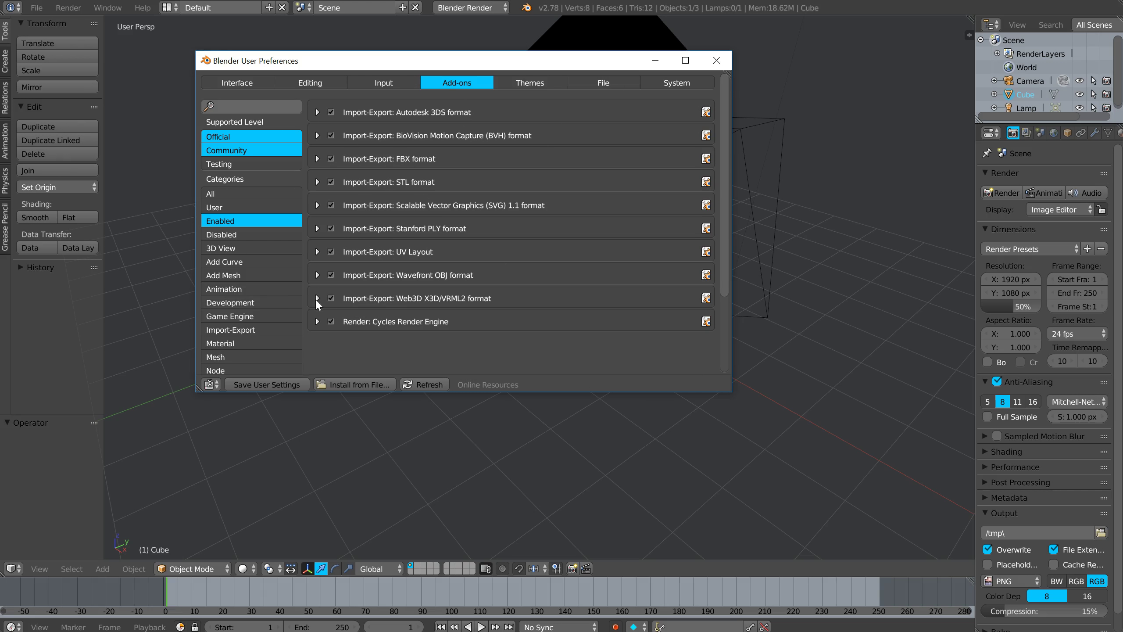
click(331, 298)
click(330, 228)
click(330, 204)
click(330, 182)
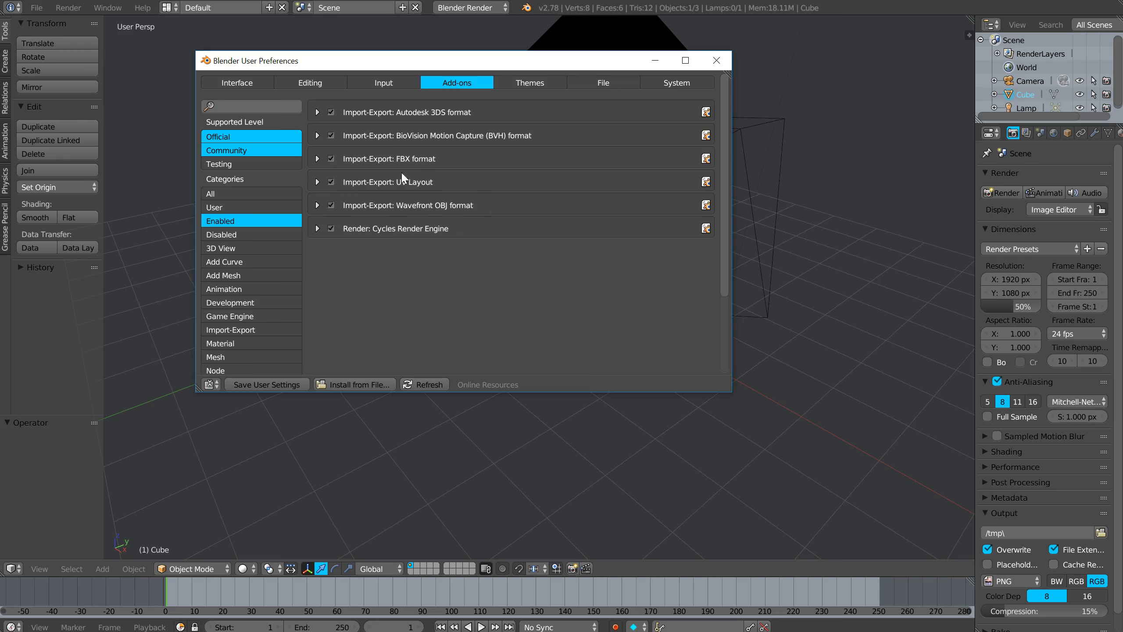
click(330, 135)
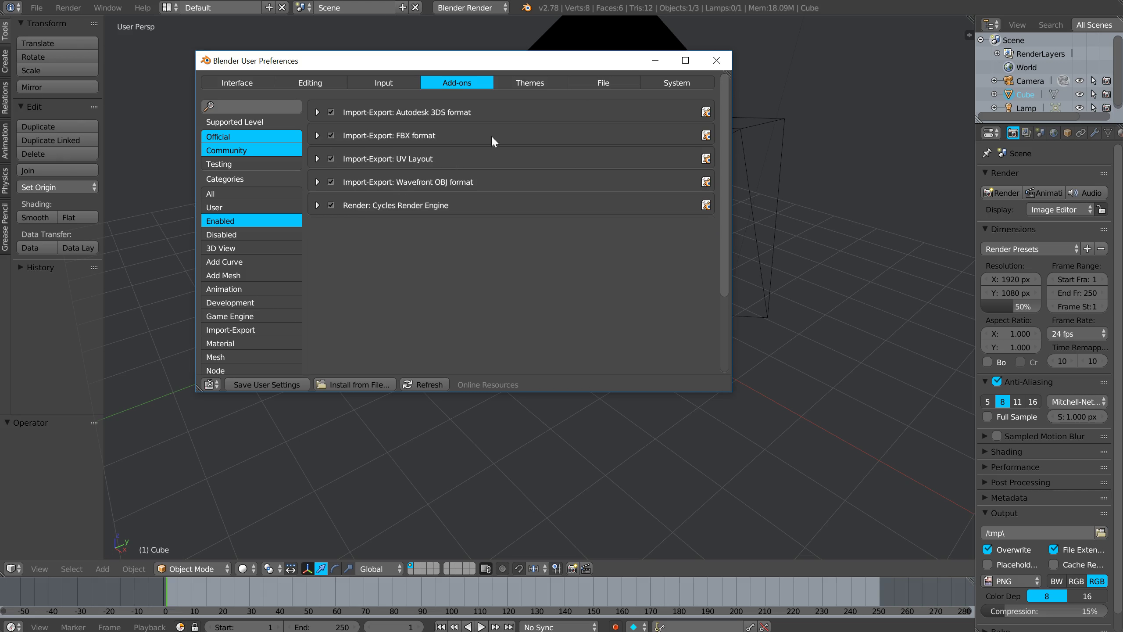
click(331, 111)
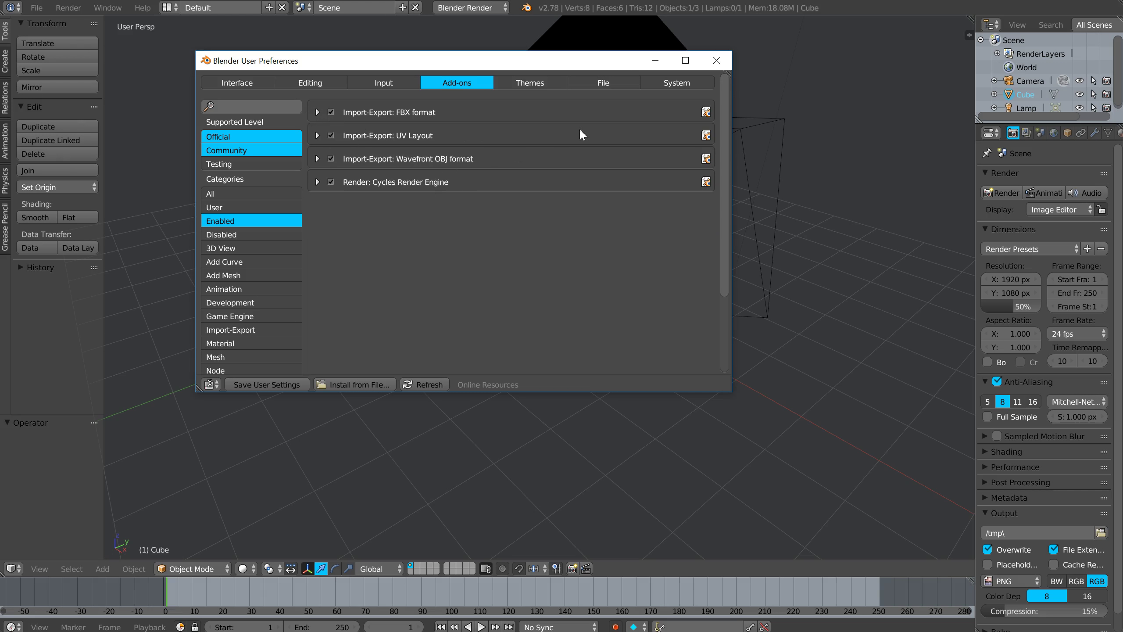
Review the file paths, save and auto-save settings in the File preferences, and close the User Preferences.
click(612, 82)
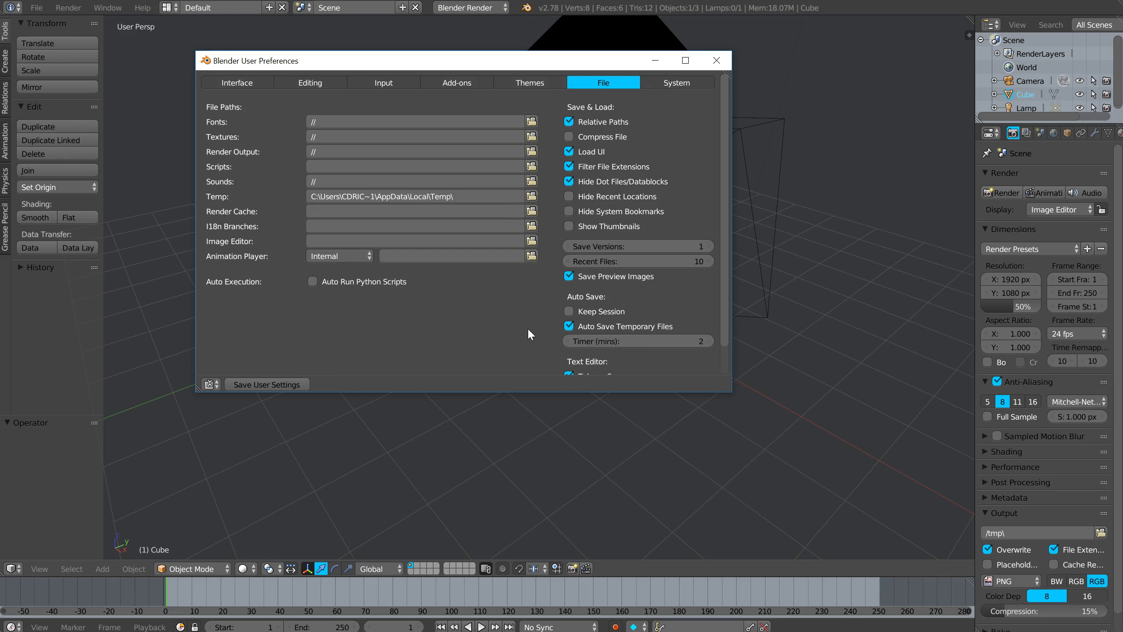
scroll(530, 334, down, 2)
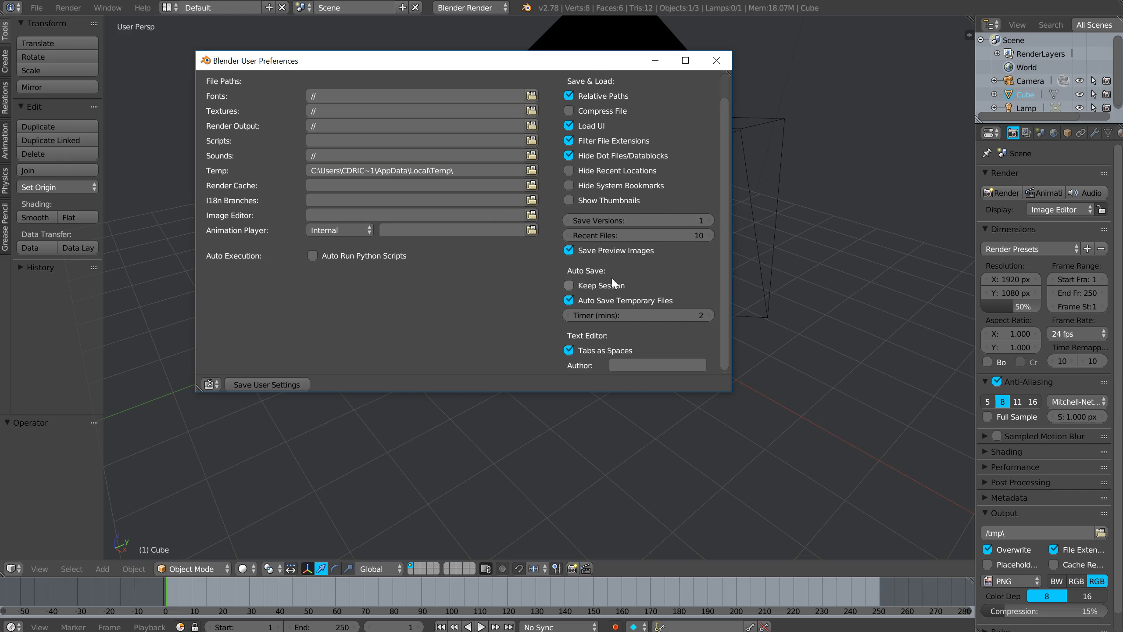
scroll(570, 199, up, 2)
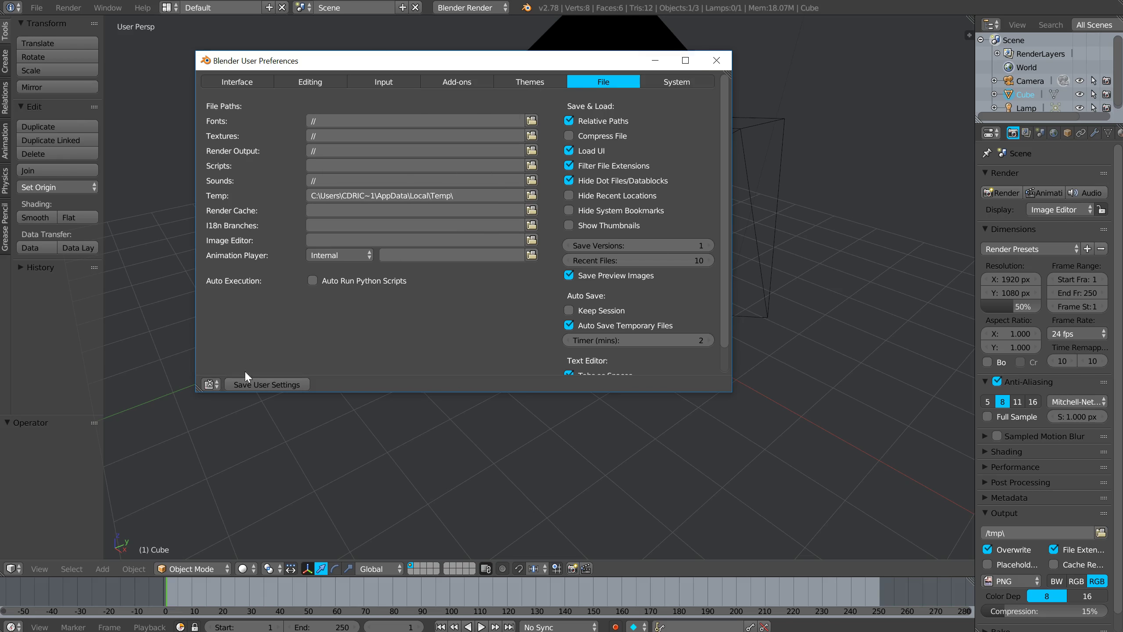
click(716, 64)
Delete the lamp and the camera from the scene, keeping only the cube.
middle_drag(605, 91, 665, 141)
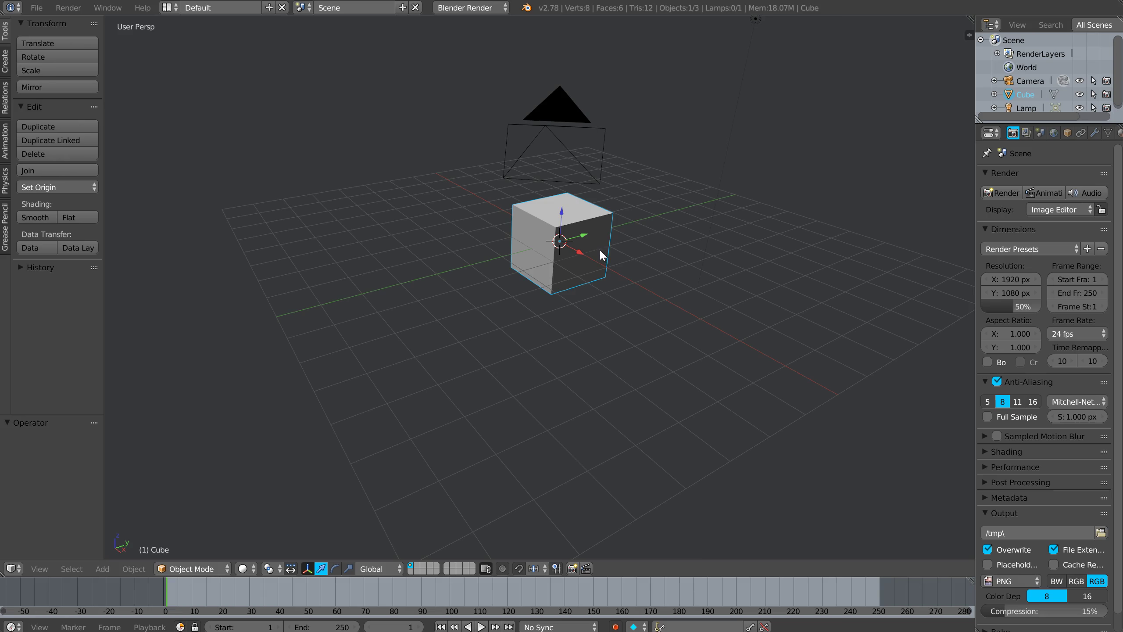
middle_drag(610, 251, 548, 261)
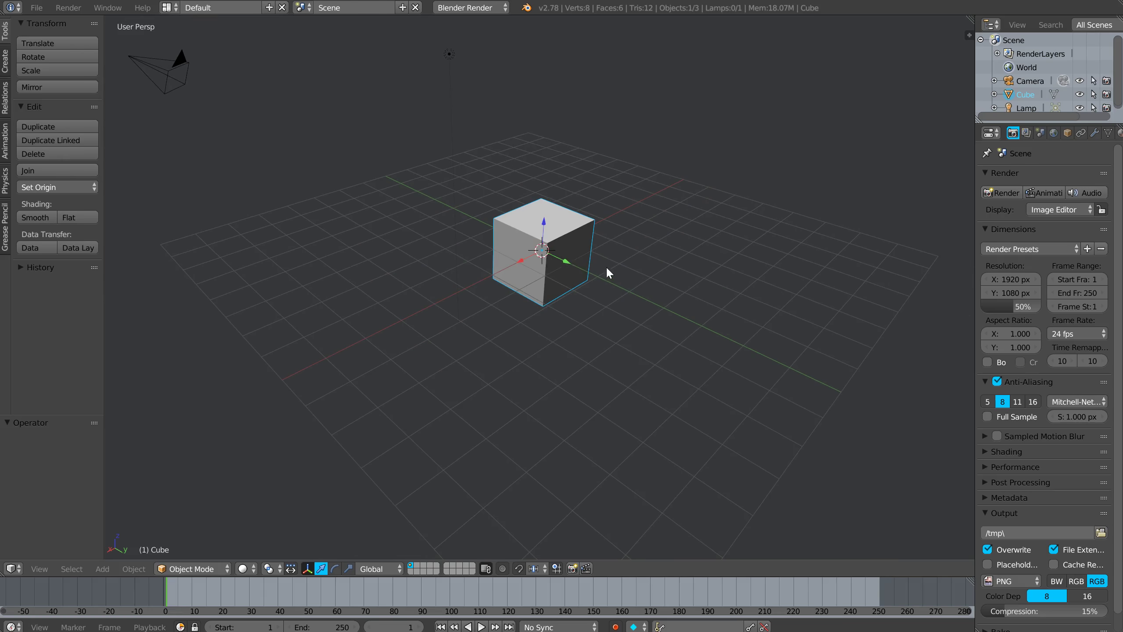
ctrl+middle_drag(571, 224, 502, 281)
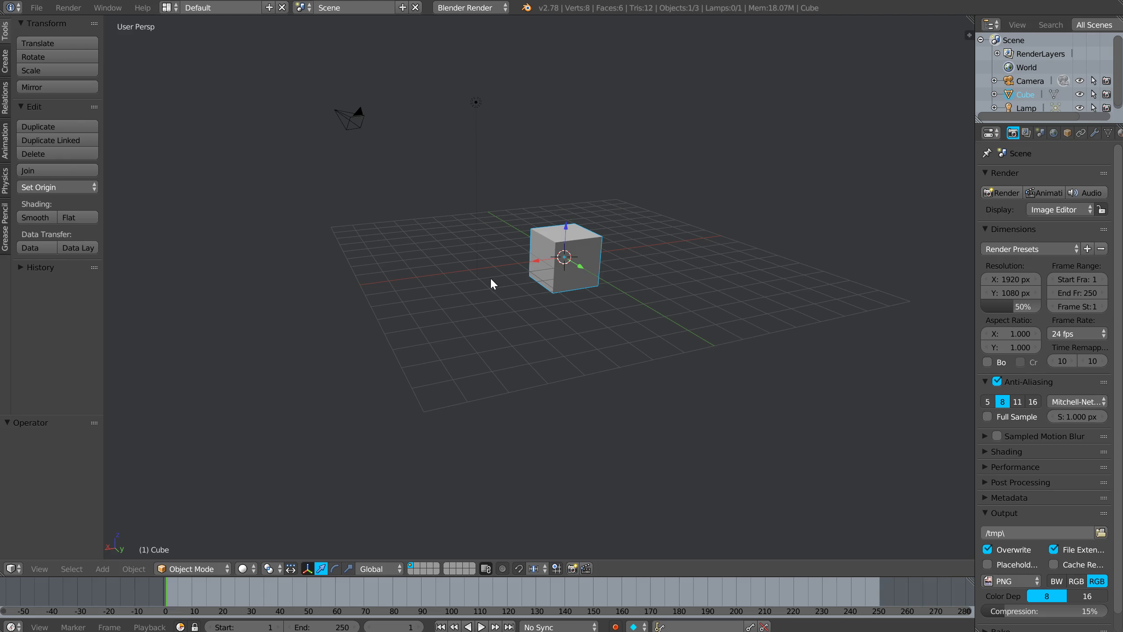
middle_drag(501, 284, 546, 257)
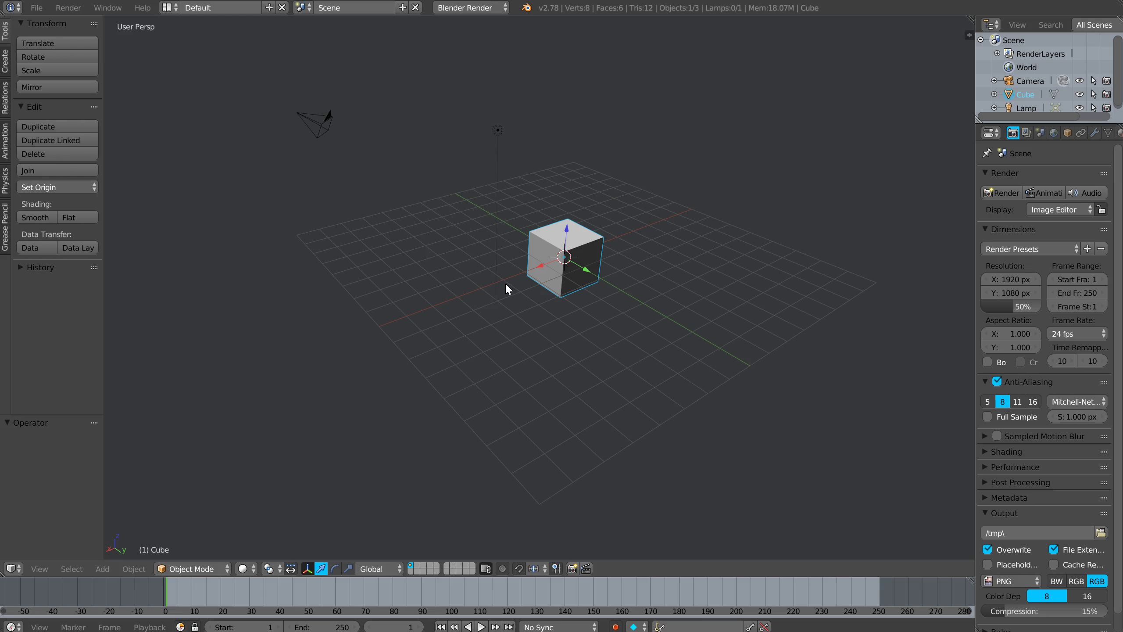
middle_drag(590, 243, 581, 169)
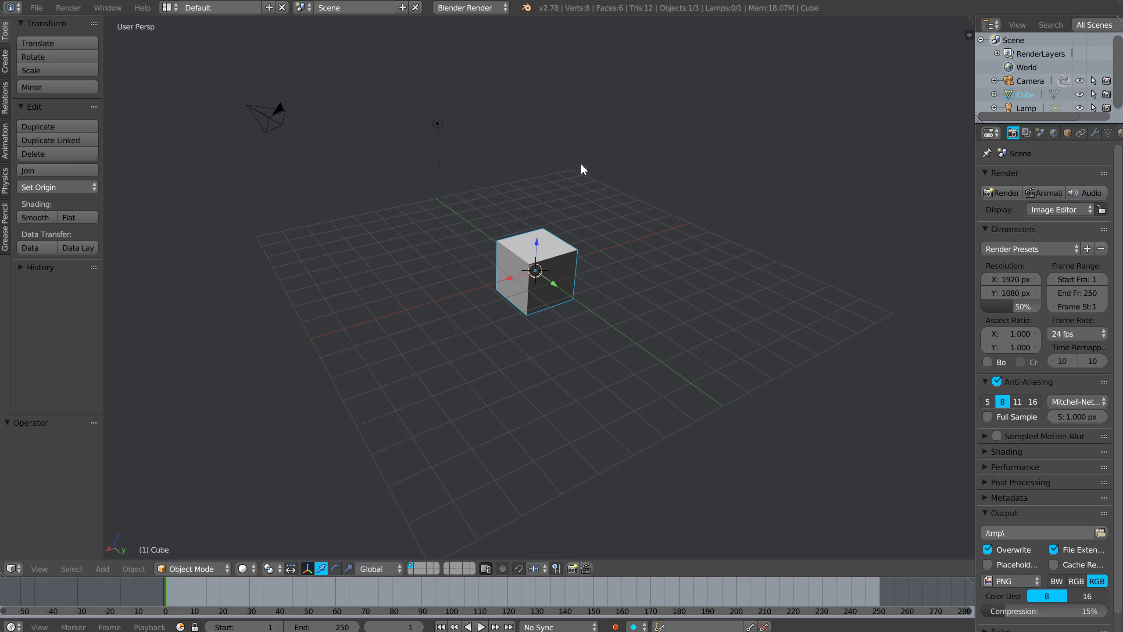
right_click(437, 124)
shift+right_click(270, 114)
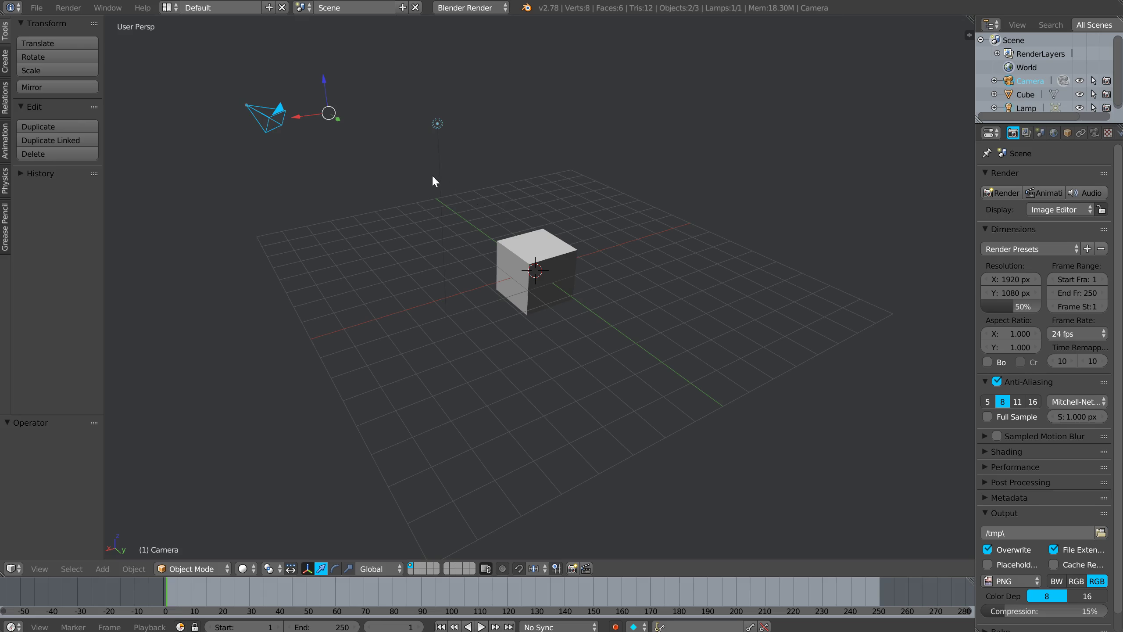
middle_drag(434, 178, 452, 179)
key(x)
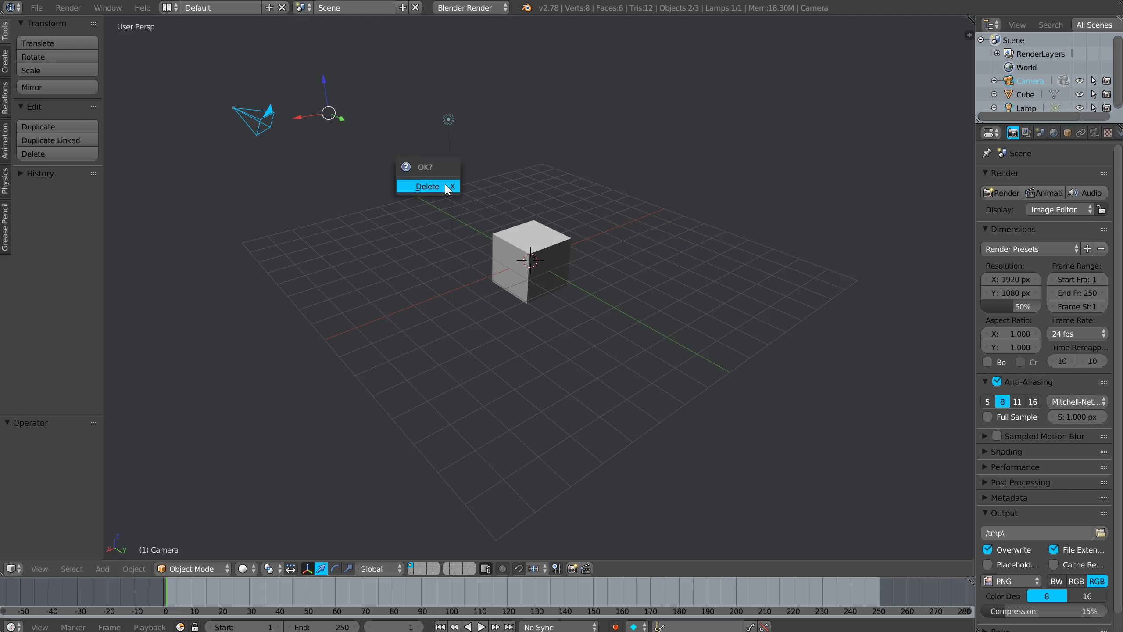
click(443, 186)
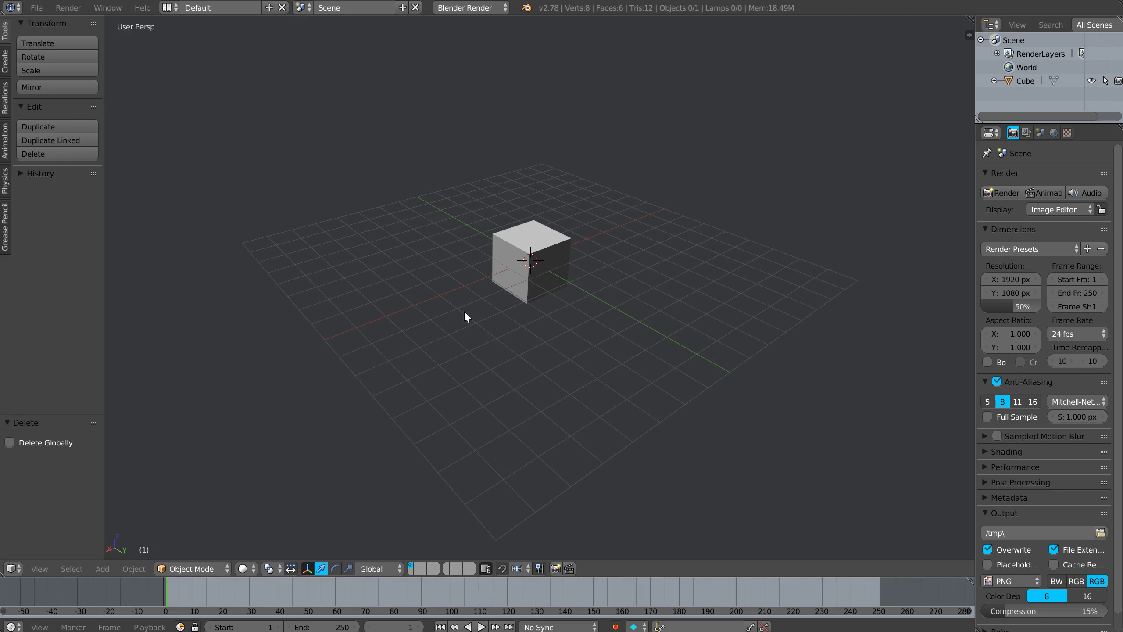
Frame the cube closer in the 3D viewport and join the timeline area into the viewport.
scroll(490, 334, up, 3)
shift+middle_drag(501, 296, 499, 311)
scroll(556, 227, up, 1)
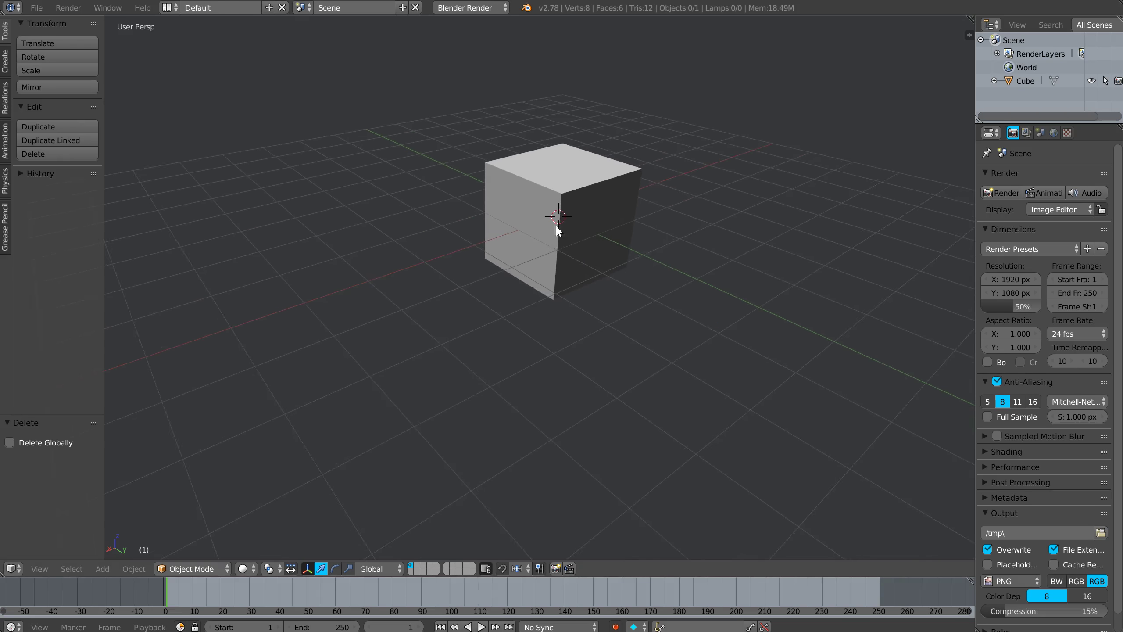
shift+middle_drag(556, 226, 550, 236)
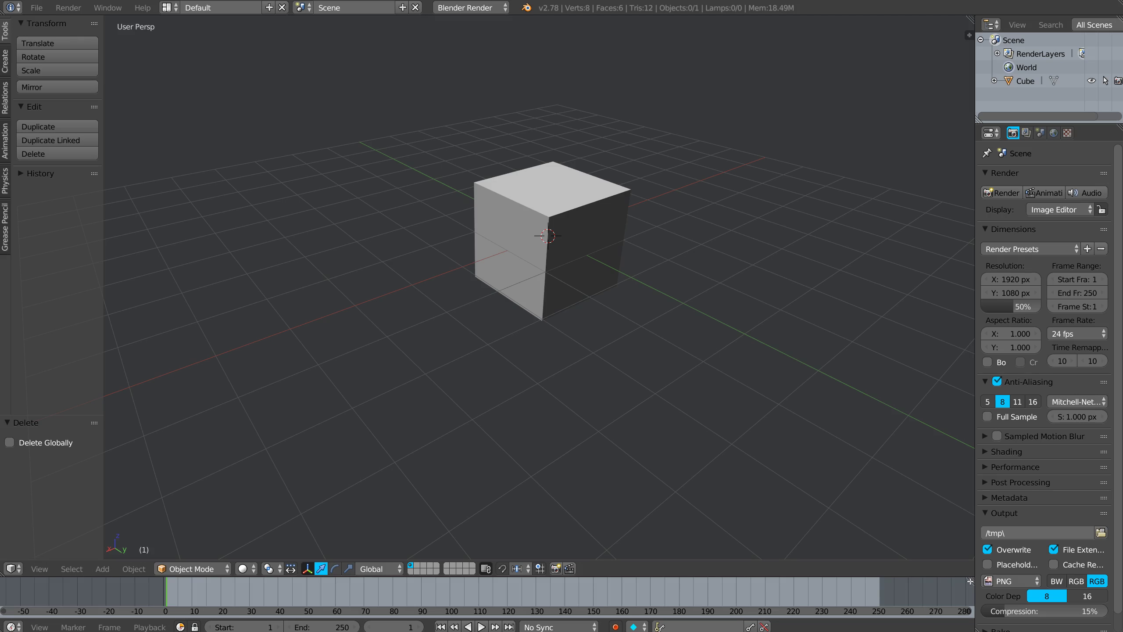
drag(969, 581, 963, 550)
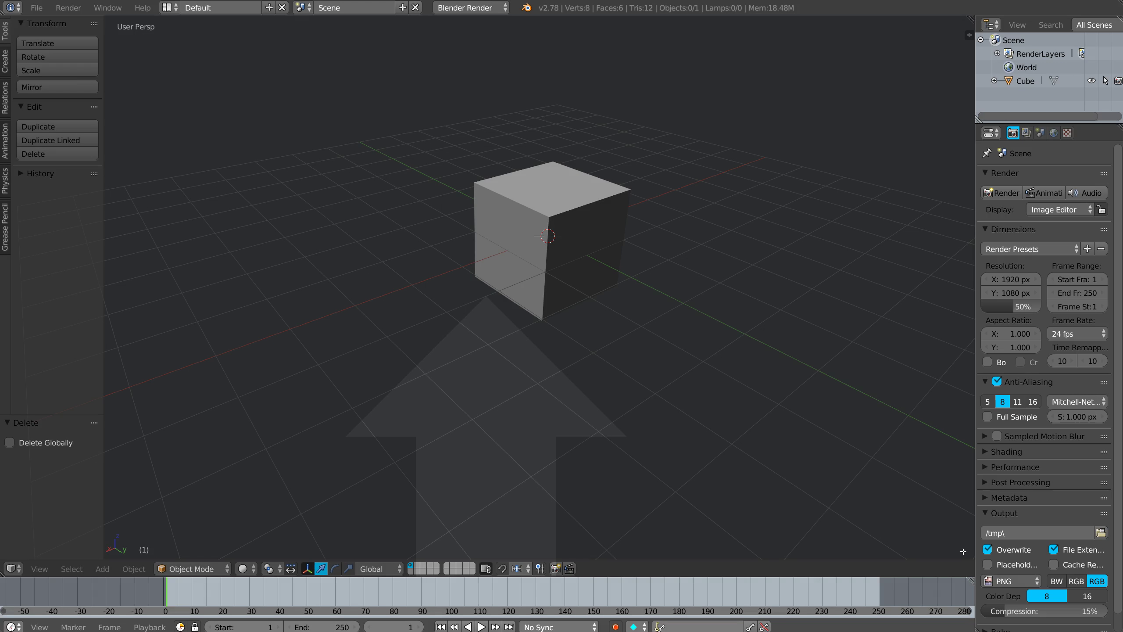
drag(963, 551, 964, 598)
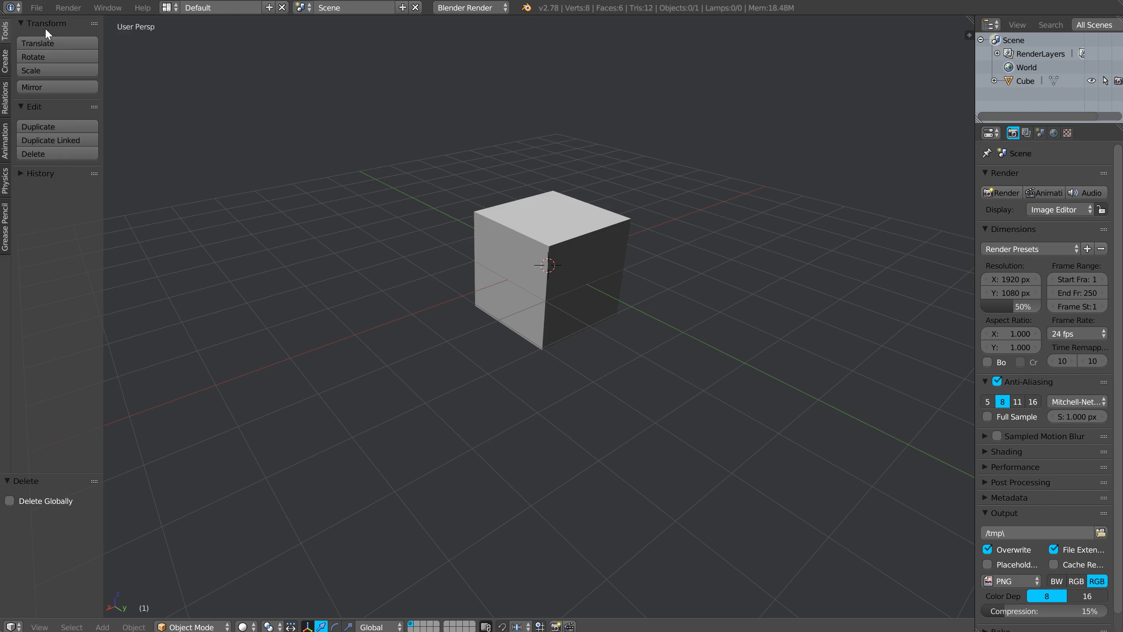
Collapse the tool shelf sections under Tools, Create, Relations and Animation.
click(19, 22)
click(21, 38)
click(22, 54)
click(6, 61)
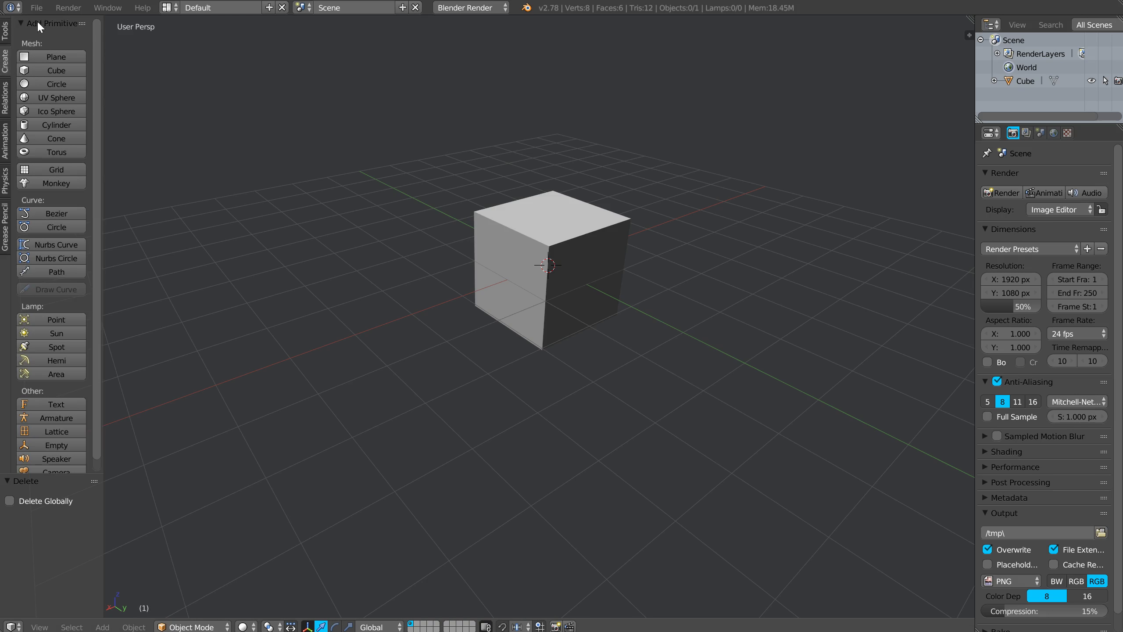
click(23, 22)
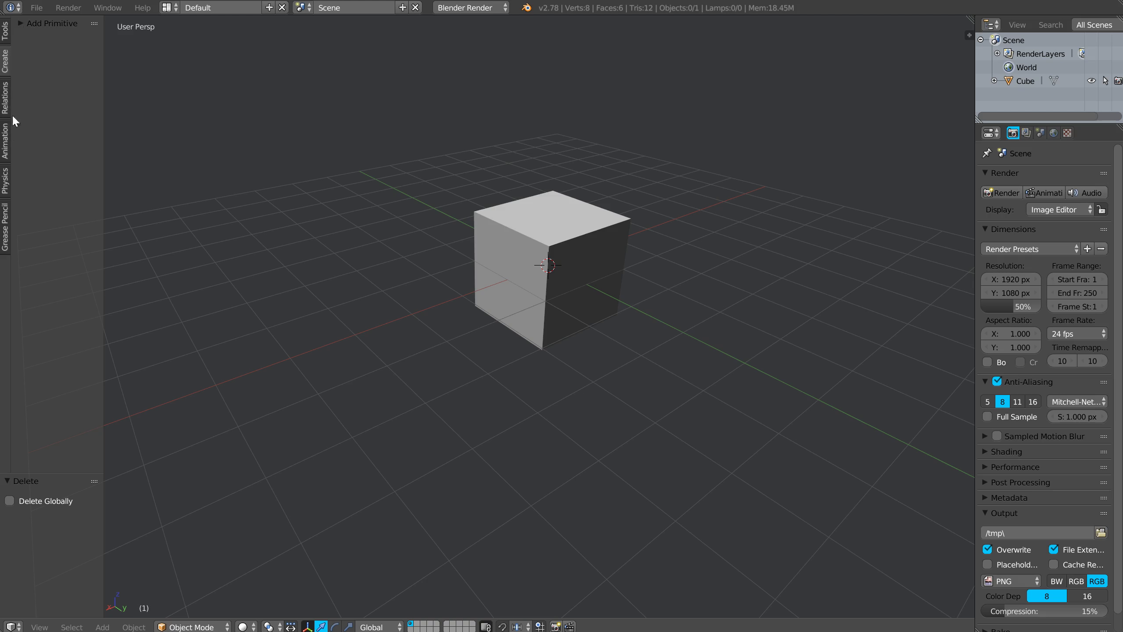
click(5, 93)
click(33, 23)
click(5, 141)
click(29, 25)
Collapse all sections of the Render properties and the Layer section of the Render Layers properties.
ctrl+click(1011, 229)
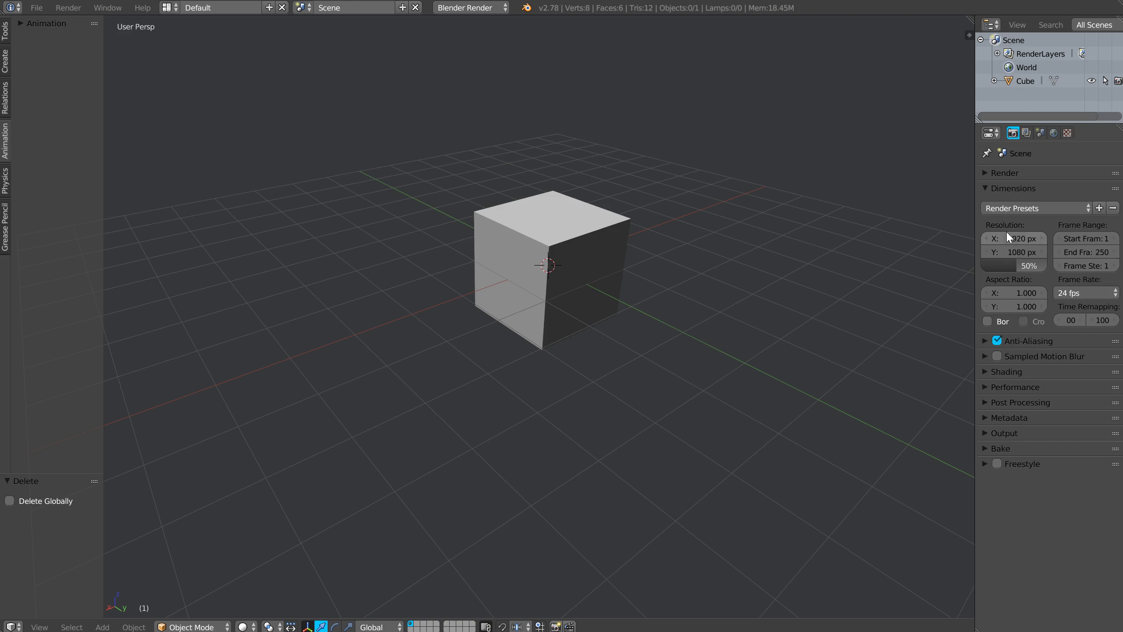
click(1003, 186)
click(1030, 133)
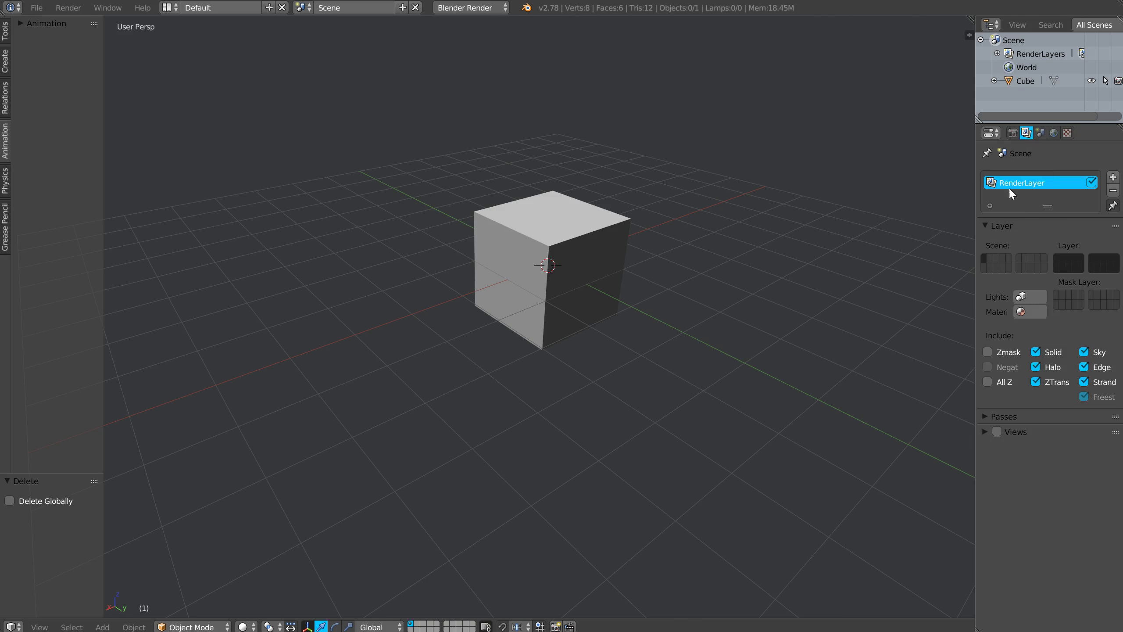
click(997, 226)
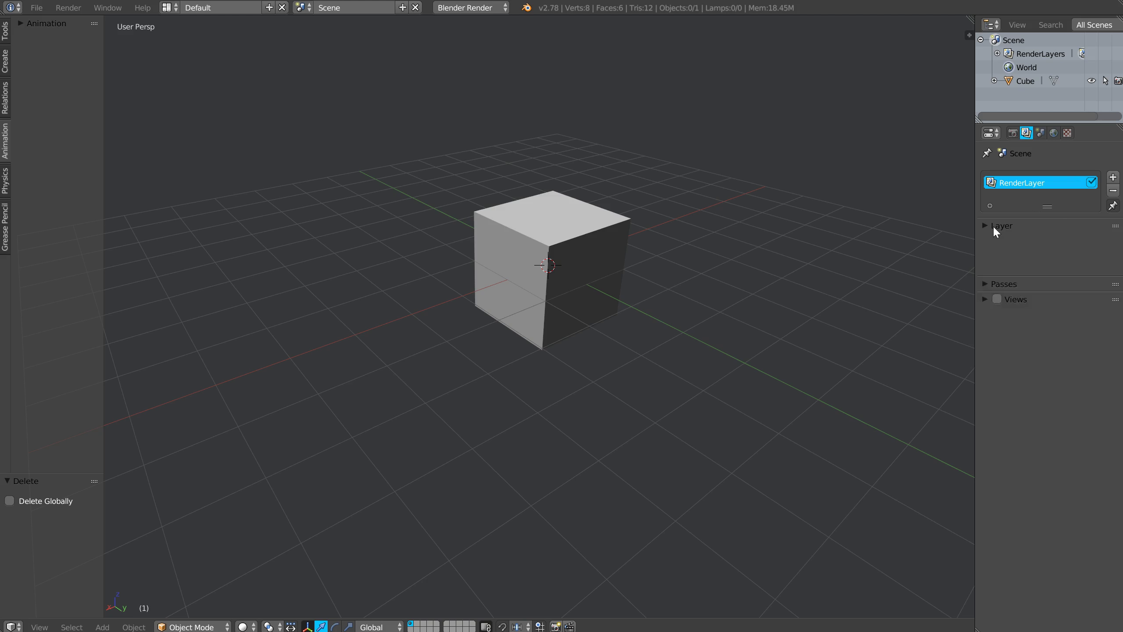
Collapse the expanded sections in the Scene and World properties.
click(1040, 133)
ctrl+click(1002, 172)
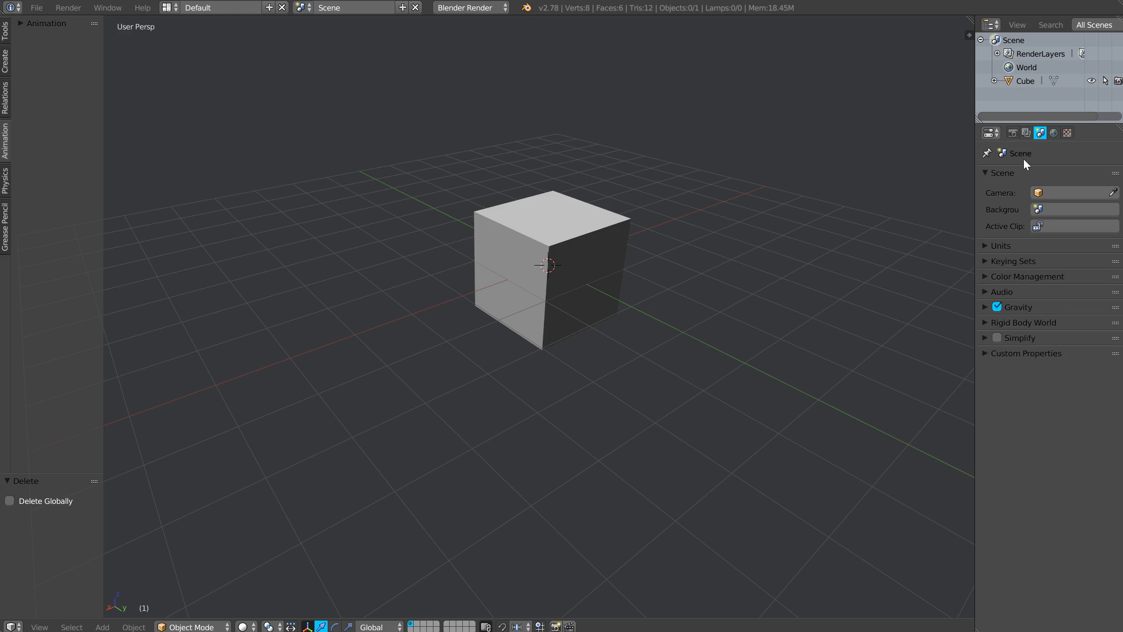
click(1054, 133)
ctrl+click(986, 197)
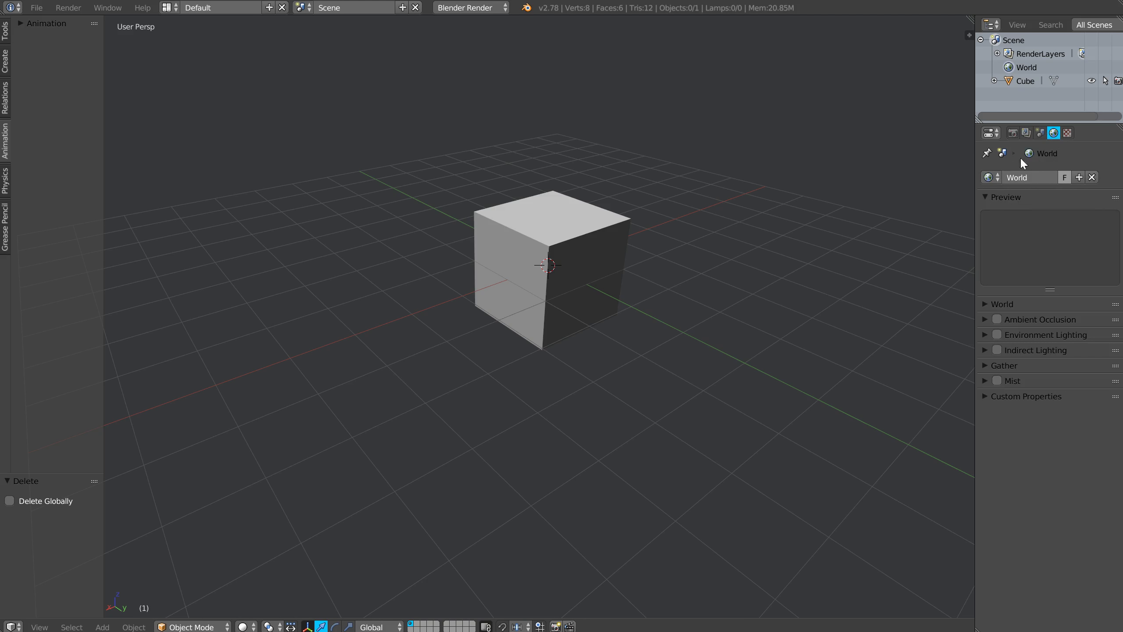
Switch the render engine to Cycles Render and collapse the World's Surface and Ambient Occlusion sections.
click(473, 8)
click(450, 53)
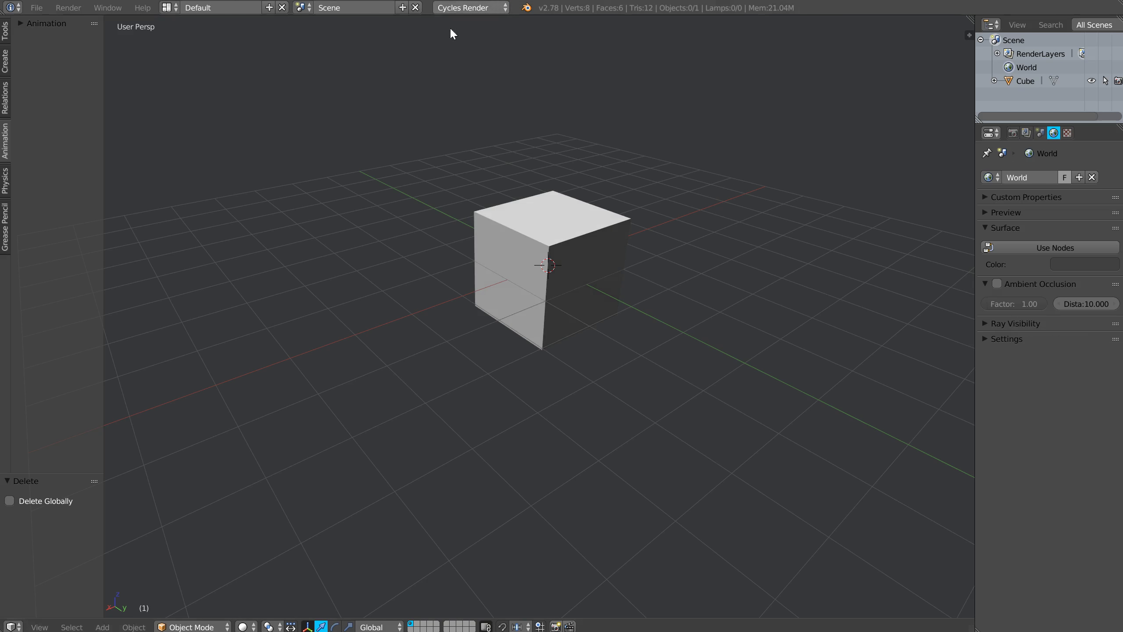
click(997, 226)
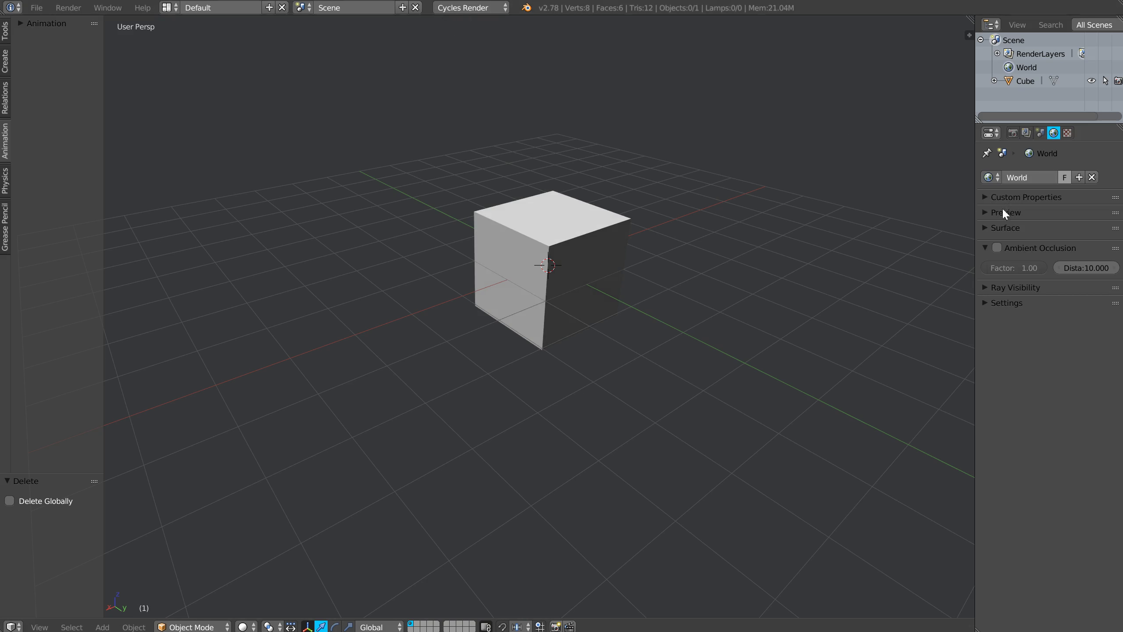
click(986, 242)
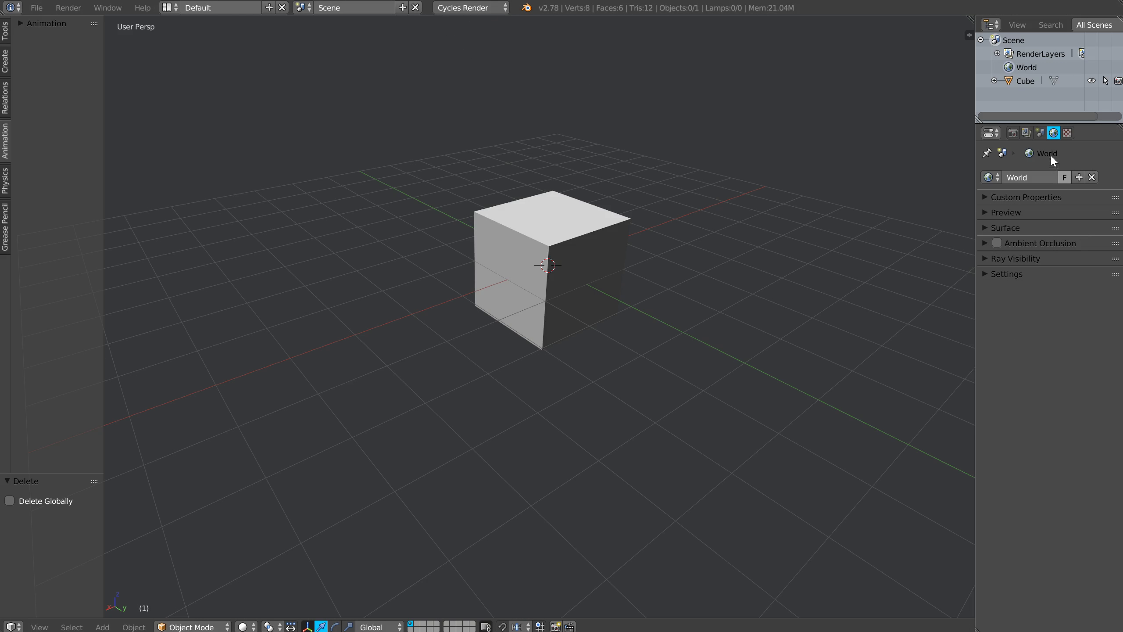
Check the Texture properties, and return to the Render properties and the tool shelf's Tools category.
click(1067, 133)
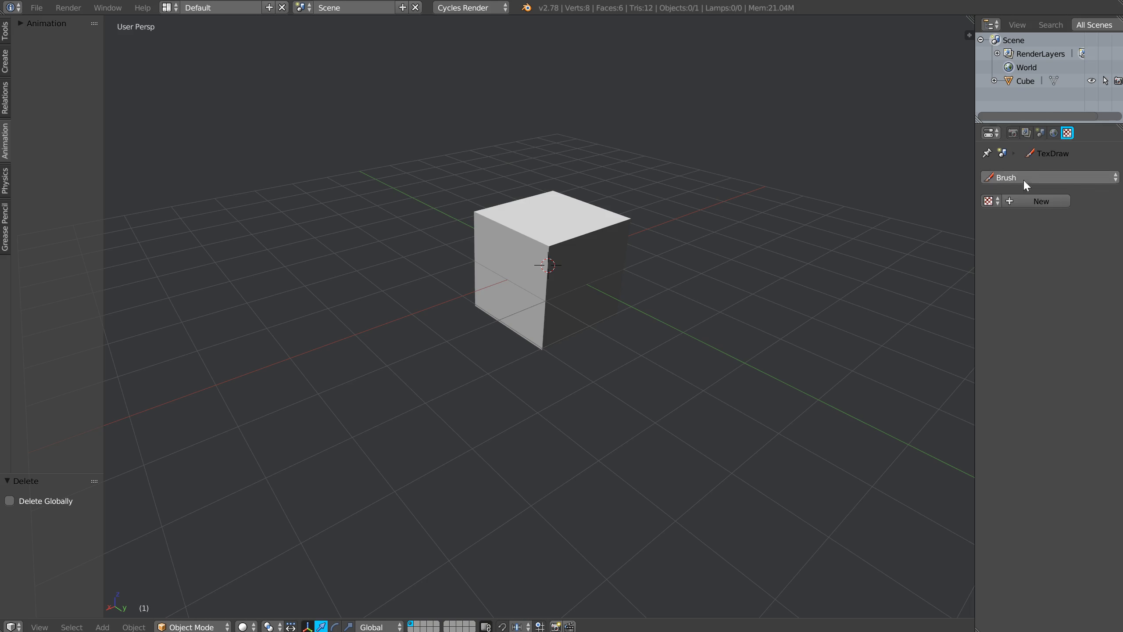
click(1014, 133)
click(8, 29)
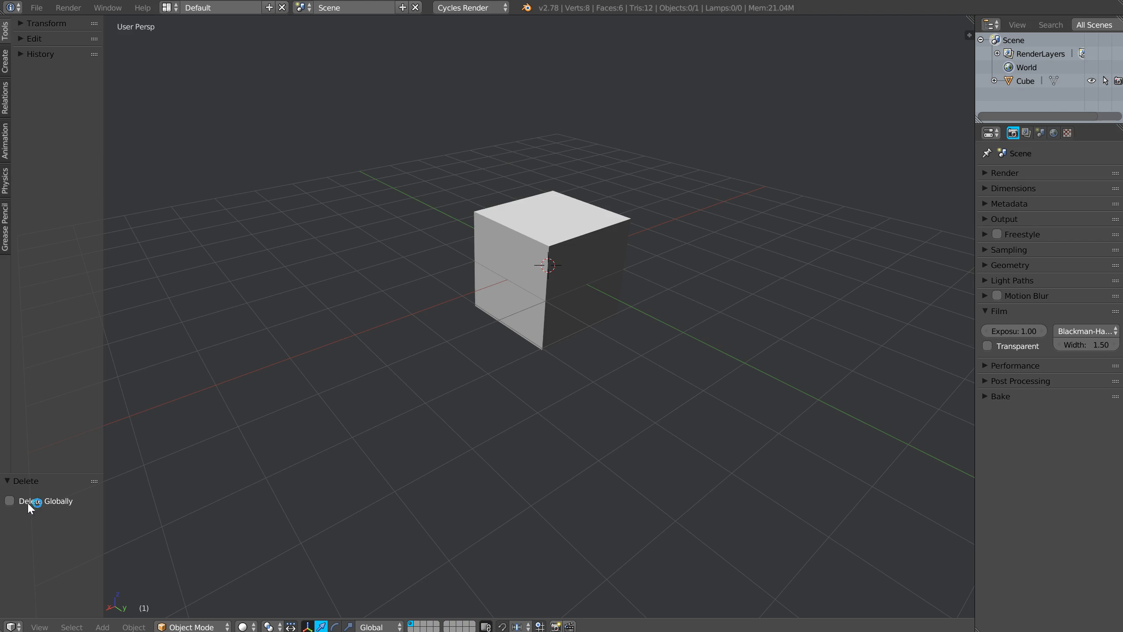
Hide the Delete operator panel below the tool shelf and widen the Outliner and Properties area.
drag(45, 474, 51, 620)
drag(975, 411, 887, 411)
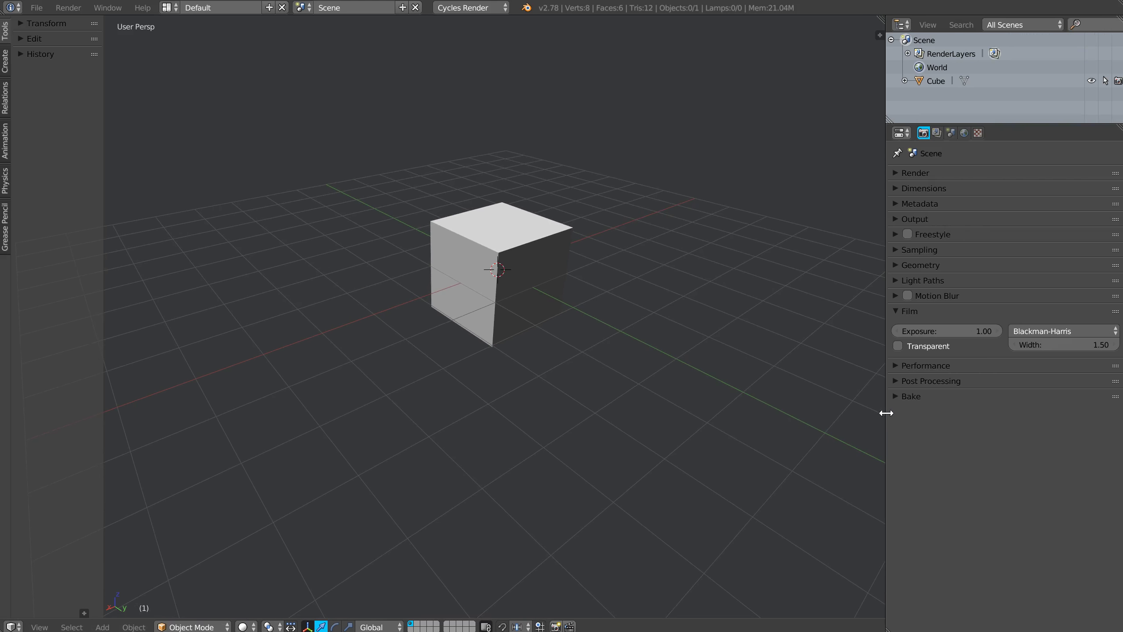
Show the 3D view's properties sidebar and set the viewport lens to 85.
key(n)
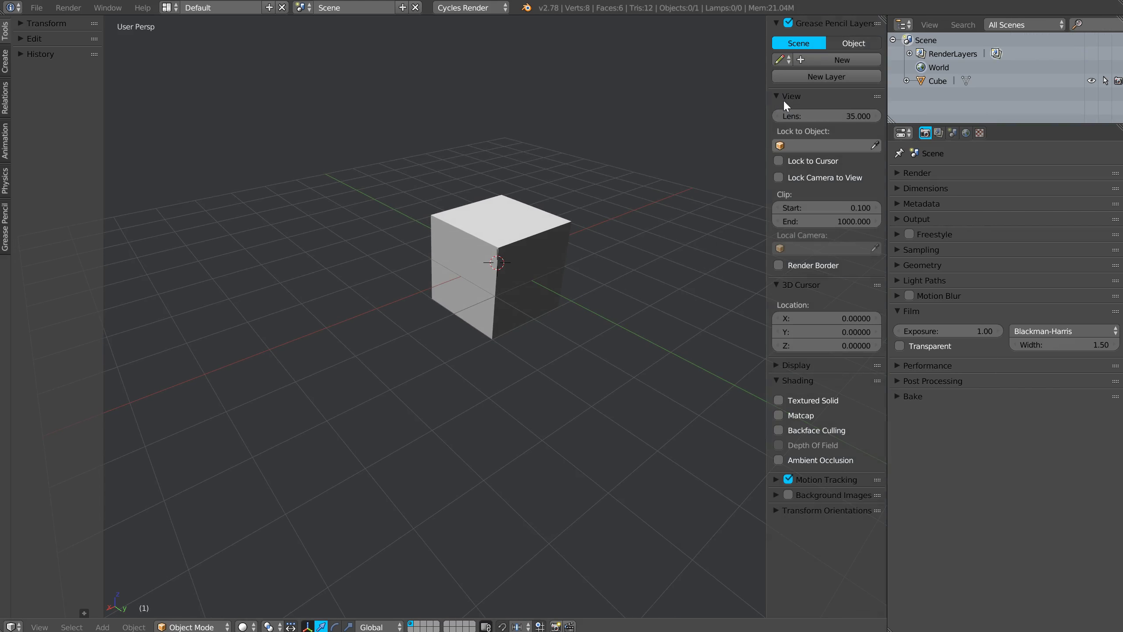
click(815, 116)
text(8)
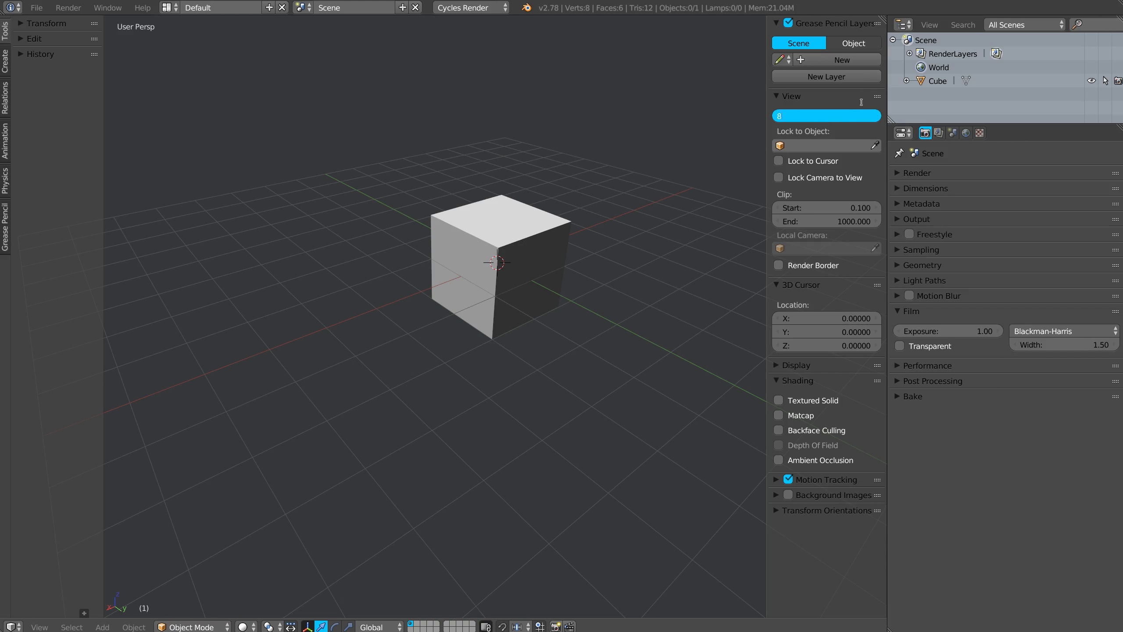
text(5)
key(Return)
middle_drag(500, 193, 424, 244)
Select the cube and set the scene's length units to Metric with a unit scale of 0.01.
right_click(454, 286)
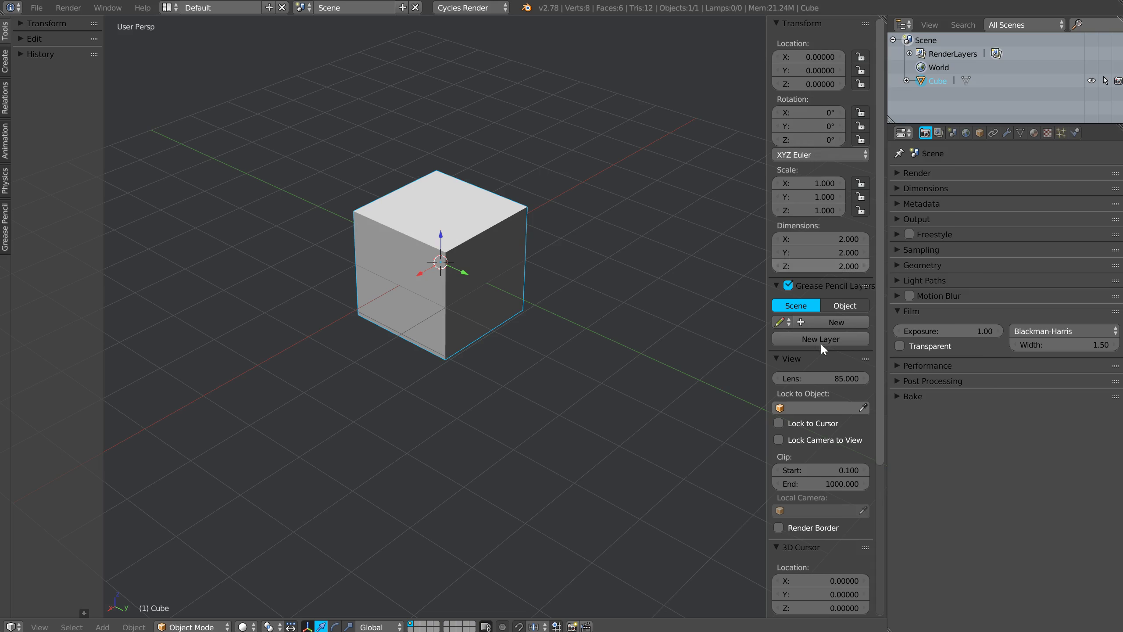
scroll(809, 365, down, 8)
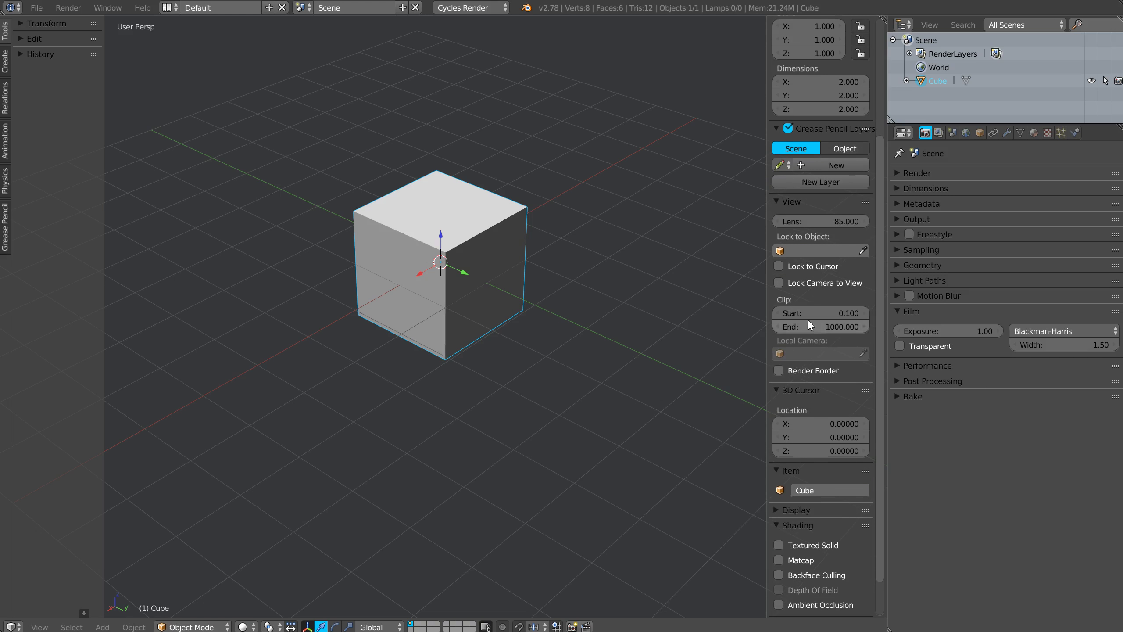
click(952, 133)
click(912, 187)
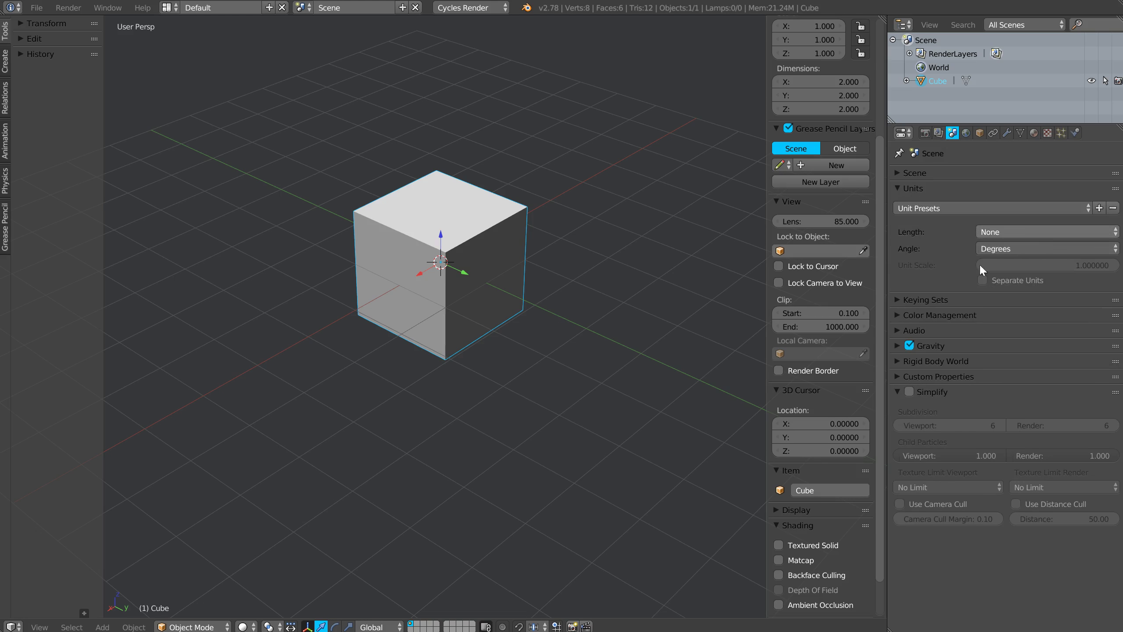
click(1000, 231)
click(993, 200)
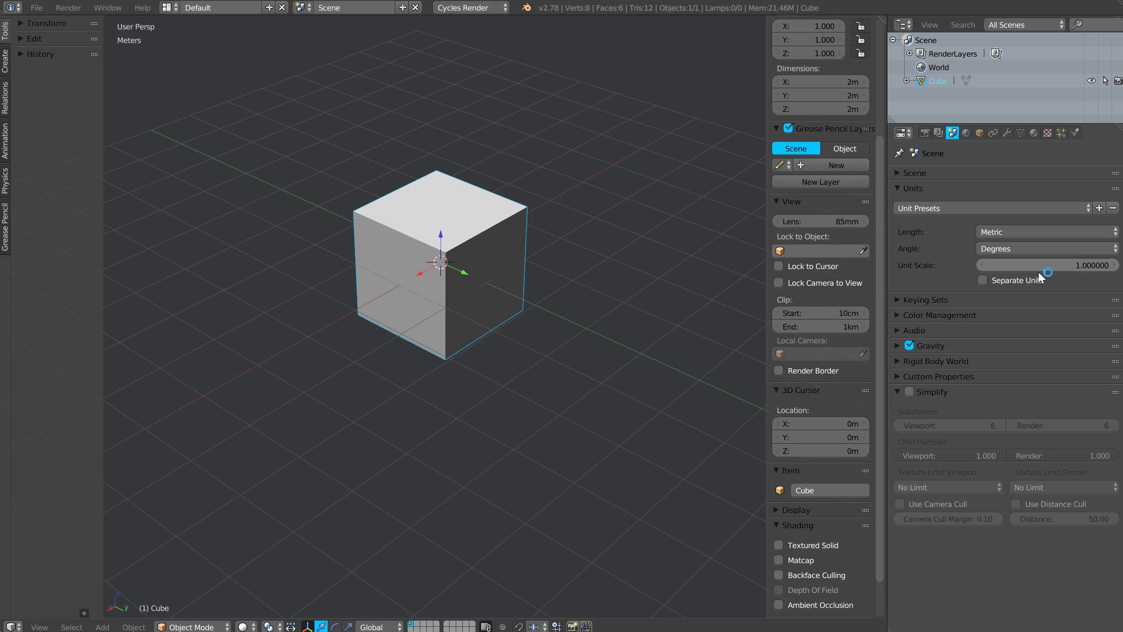
click(1040, 266)
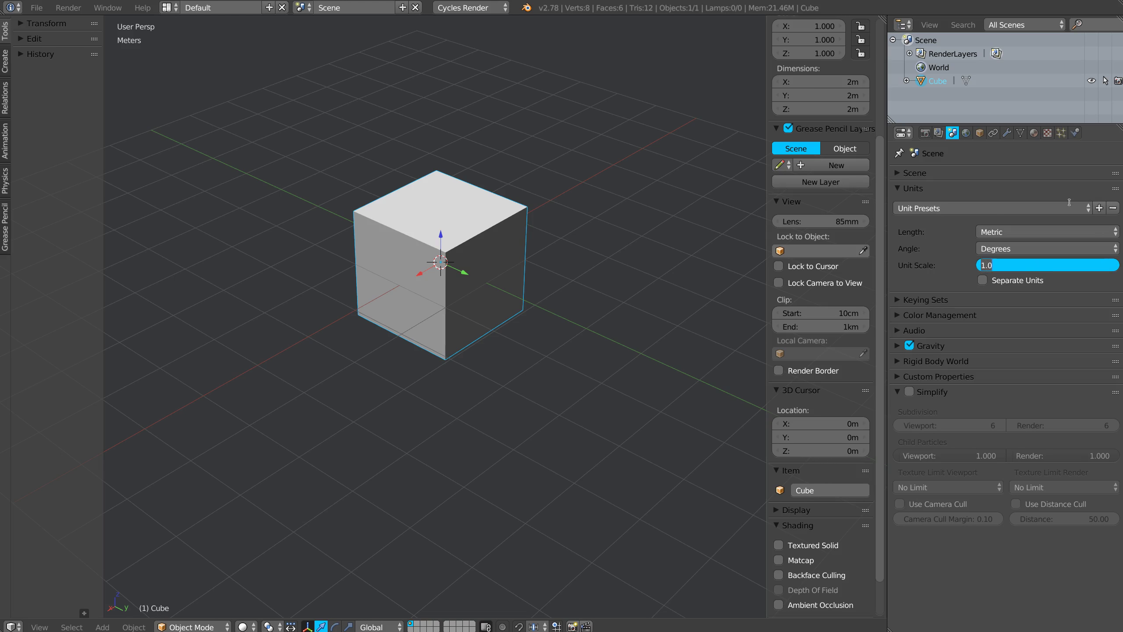
text(0.01)
key(Return)
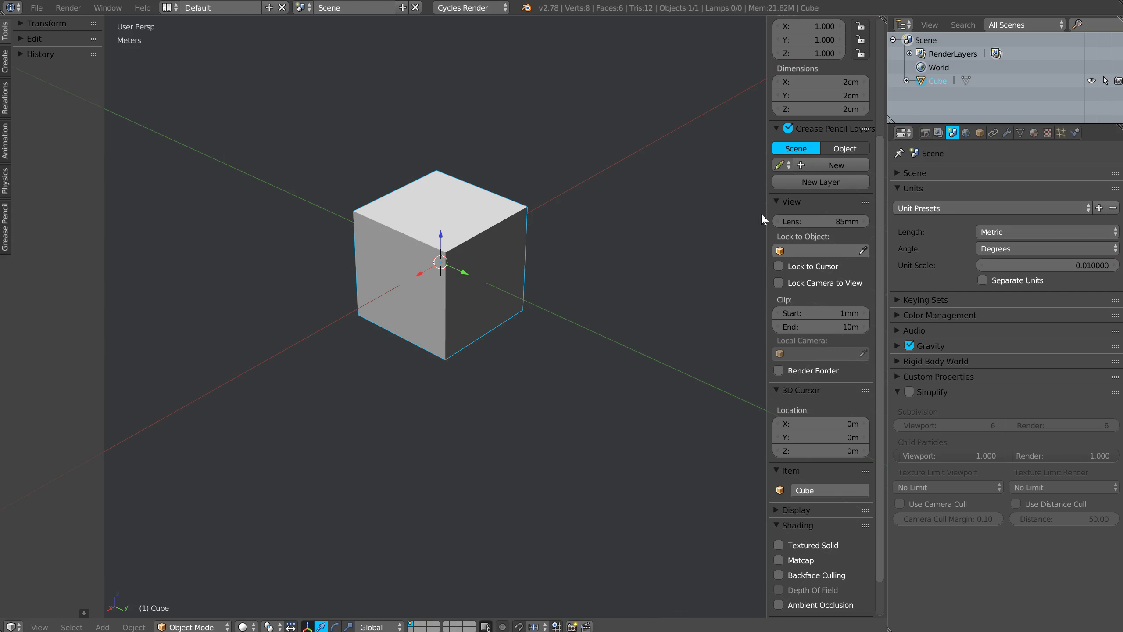
Collapse the sidebar's Shading section and set the grid floor scale to 0.01 in the Display section.
scroll(821, 477, down, 2)
click(775, 480)
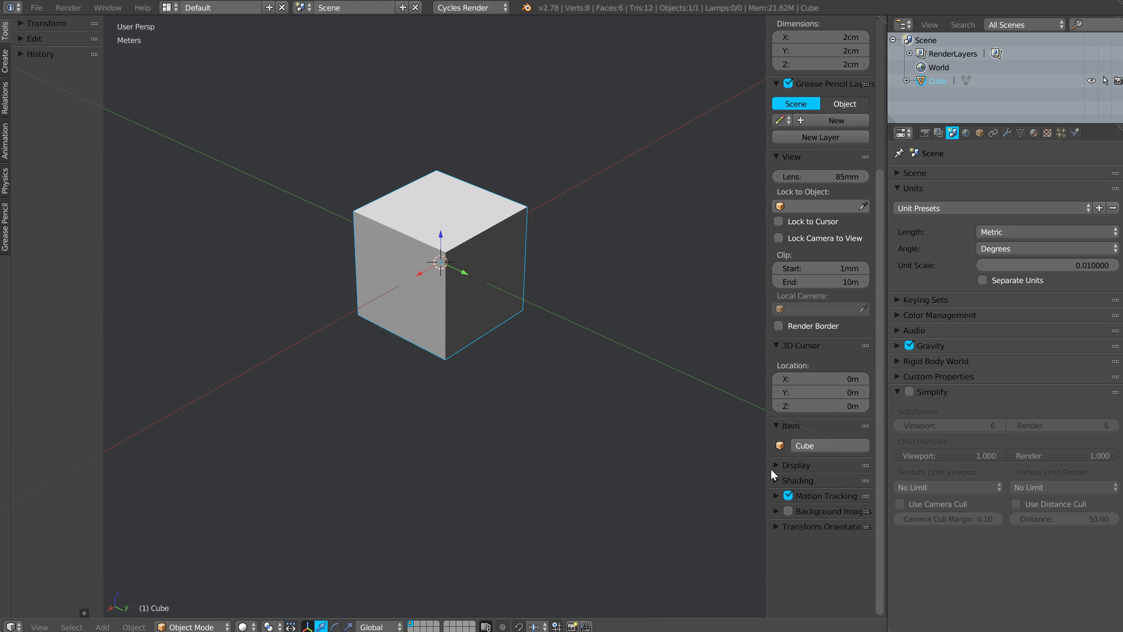
click(776, 465)
scroll(815, 532, down, 2)
click(815, 535)
text(0.01)
key(Return)
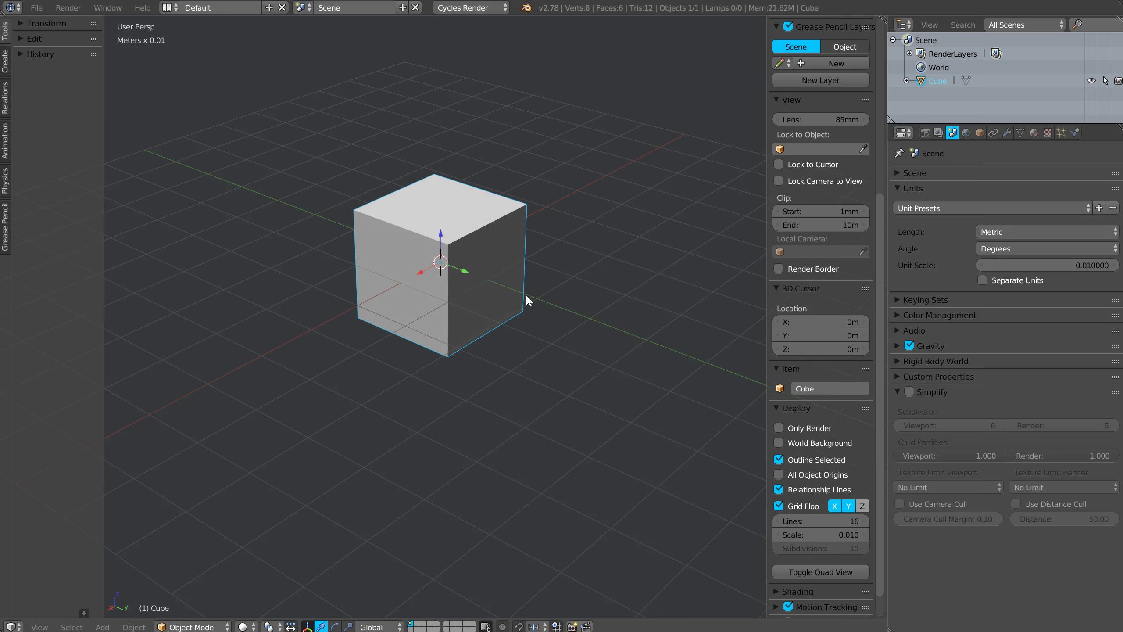
Collapse the sidebar's Display, Item, 3D Cursor, View and Grease Pencil Layers sections, plus Simplify in the Scene properties.
click(781, 408)
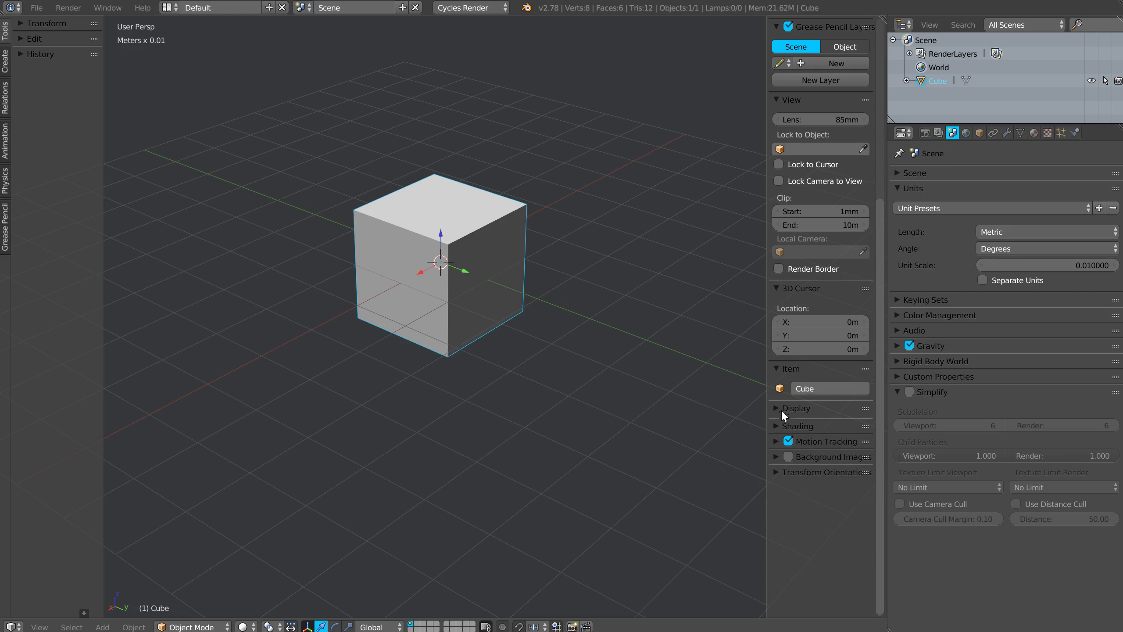
click(782, 369)
click(796, 288)
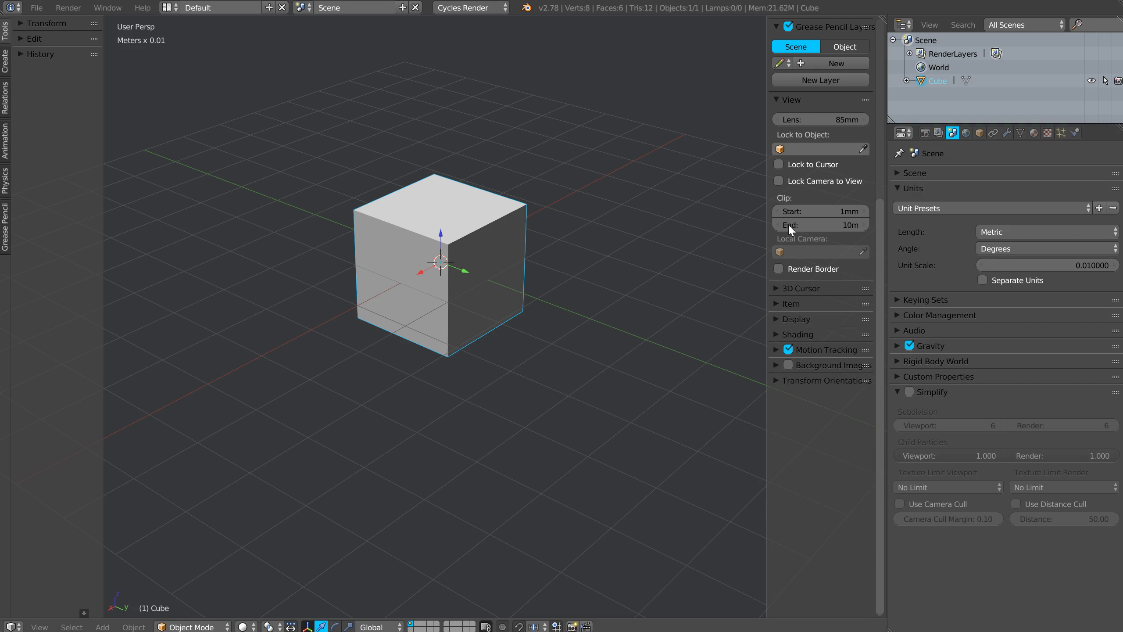
click(794, 100)
mouse_move(802, 63)
middle_down()
mouse_move(795, 232)
mouse_move(808, 314)
middle_up()
click(778, 198)
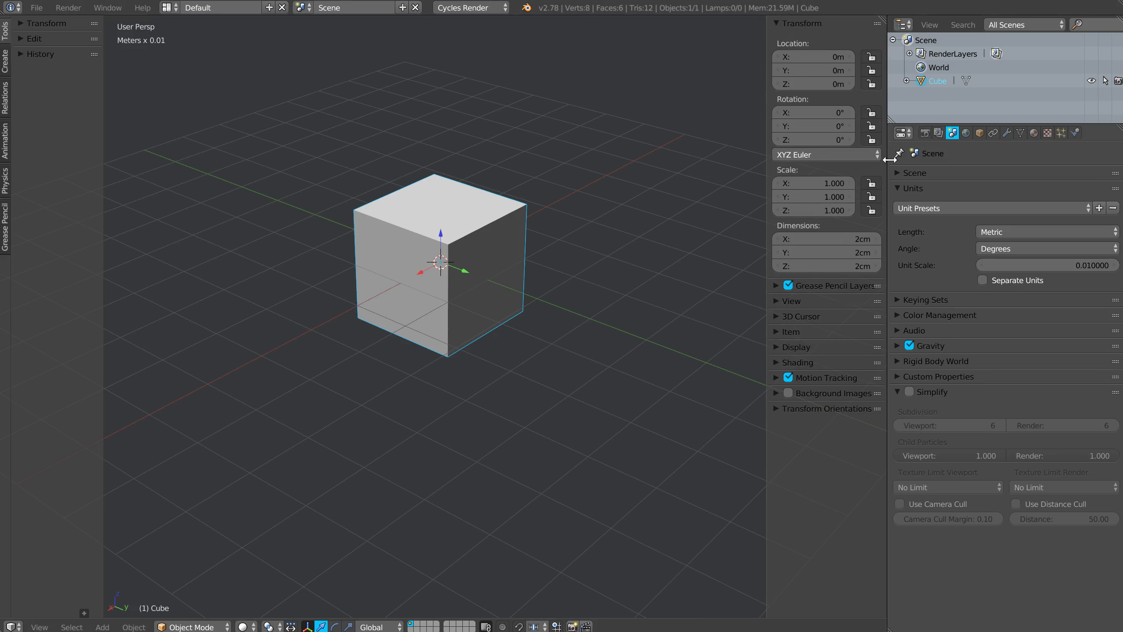
click(896, 392)
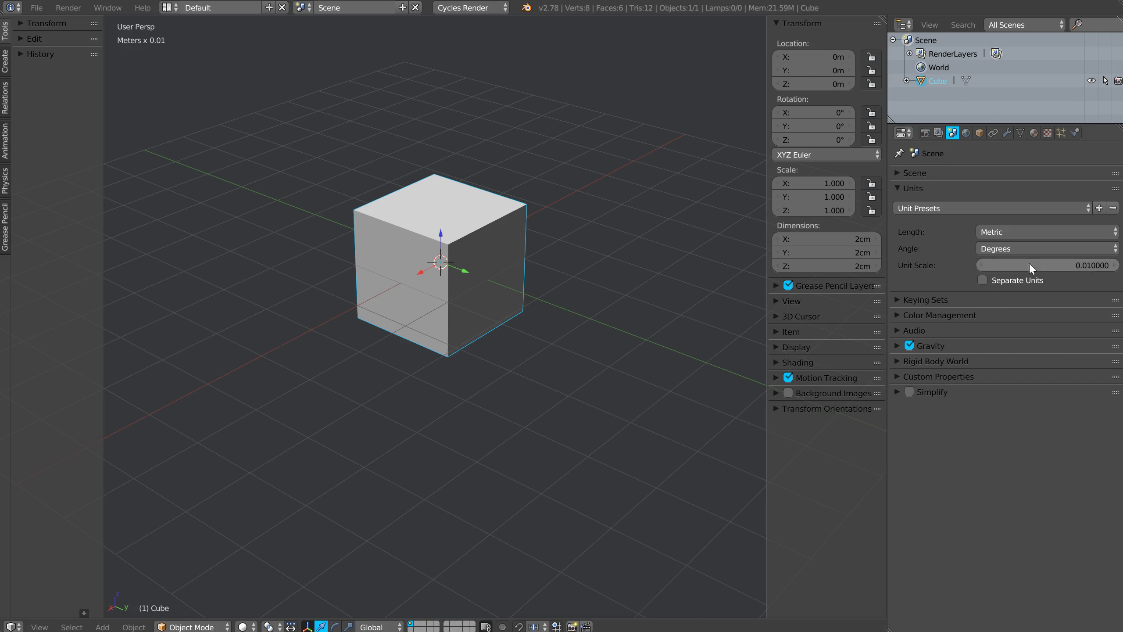
Examine the view transform options in the scene's Color Management section, then collapse the section.
click(905, 314)
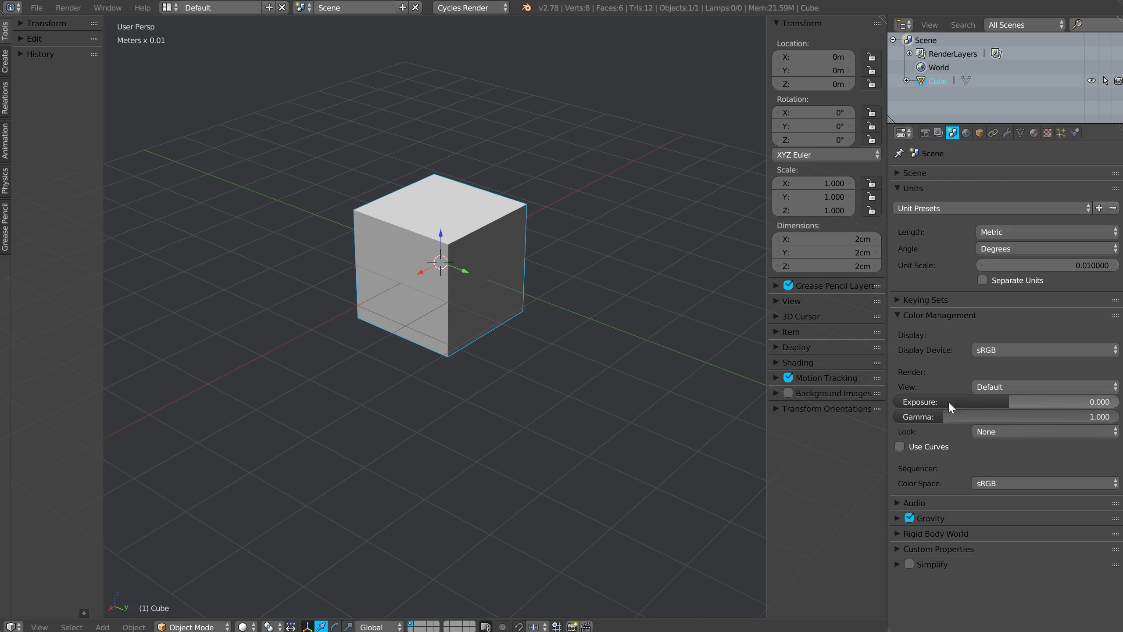
click(1000, 386)
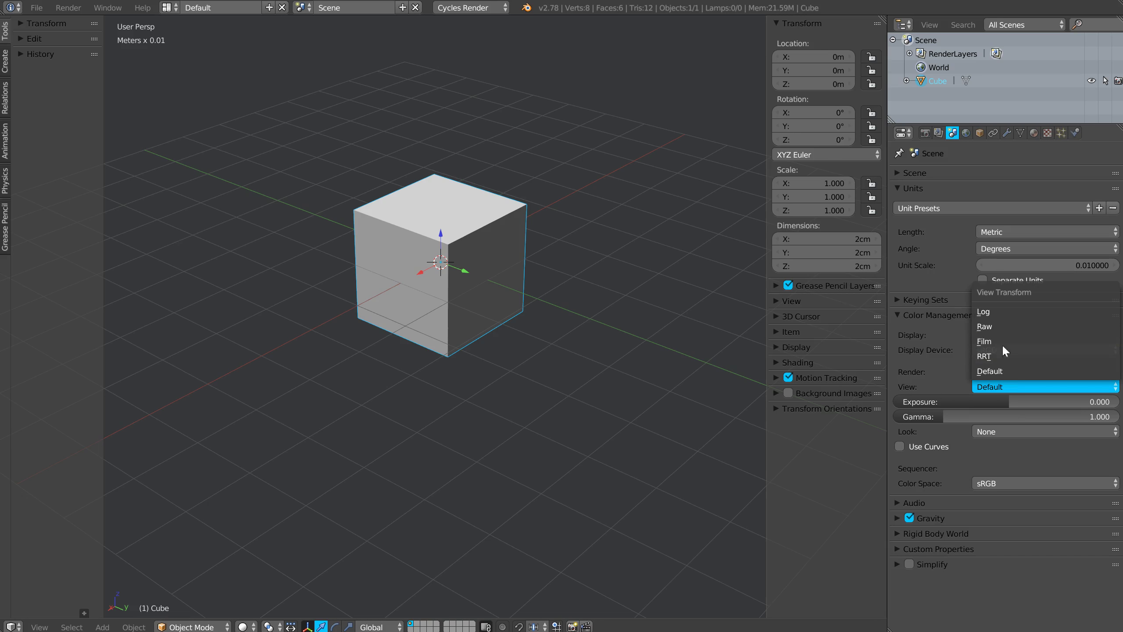
click(1004, 388)
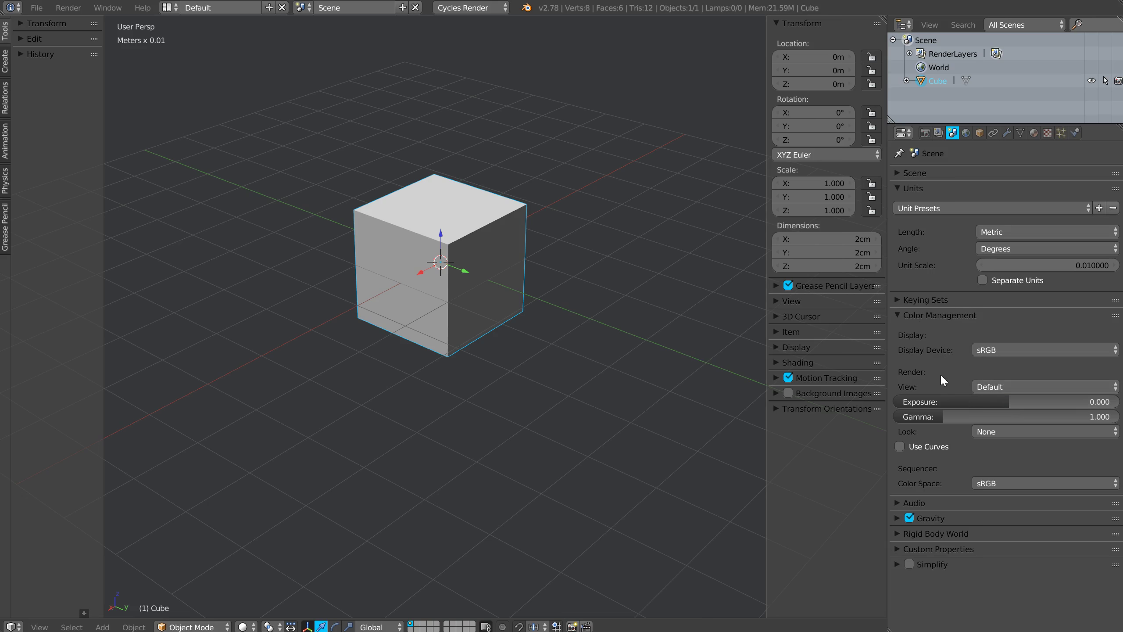
click(986, 387)
click(913, 317)
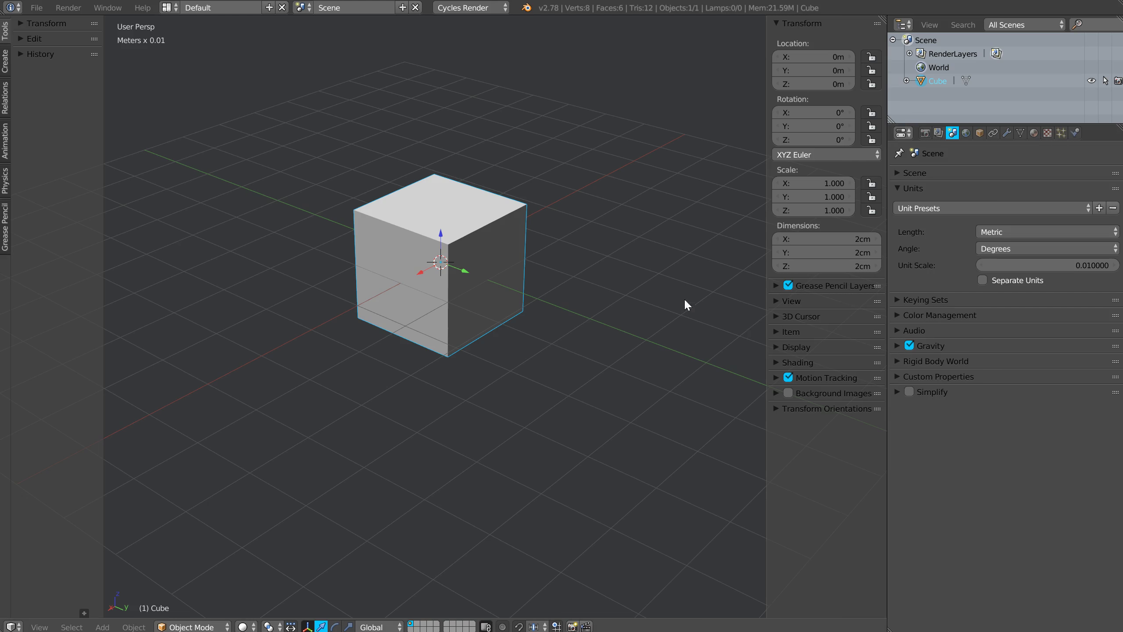
Collapse the scene's Units section and hide the 3D view's properties sidebar and tool shelf.
click(907, 188)
key(n)
key(t)
shift+middle_drag(471, 282, 491, 290)
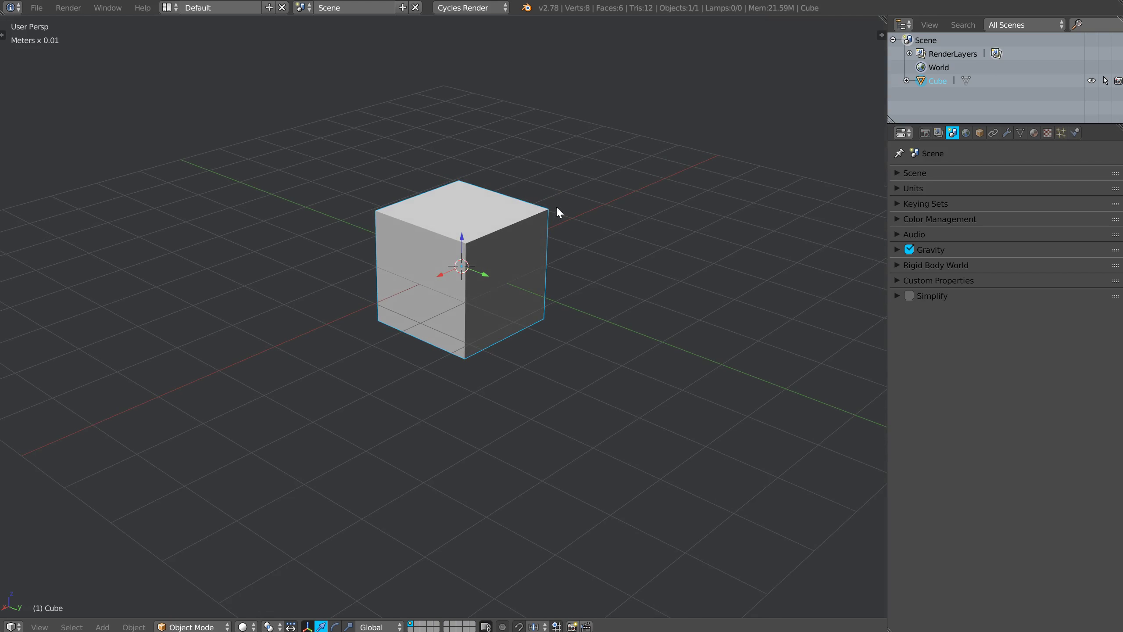
Save the current scene and layout as the startup file.
click(36, 8)
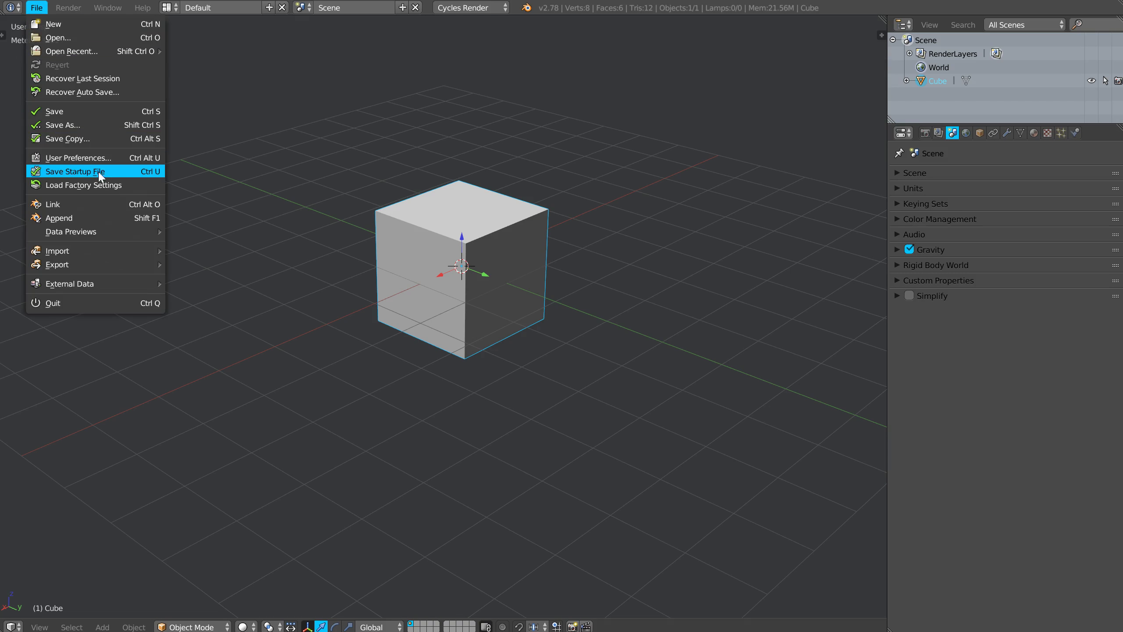
click(84, 172)
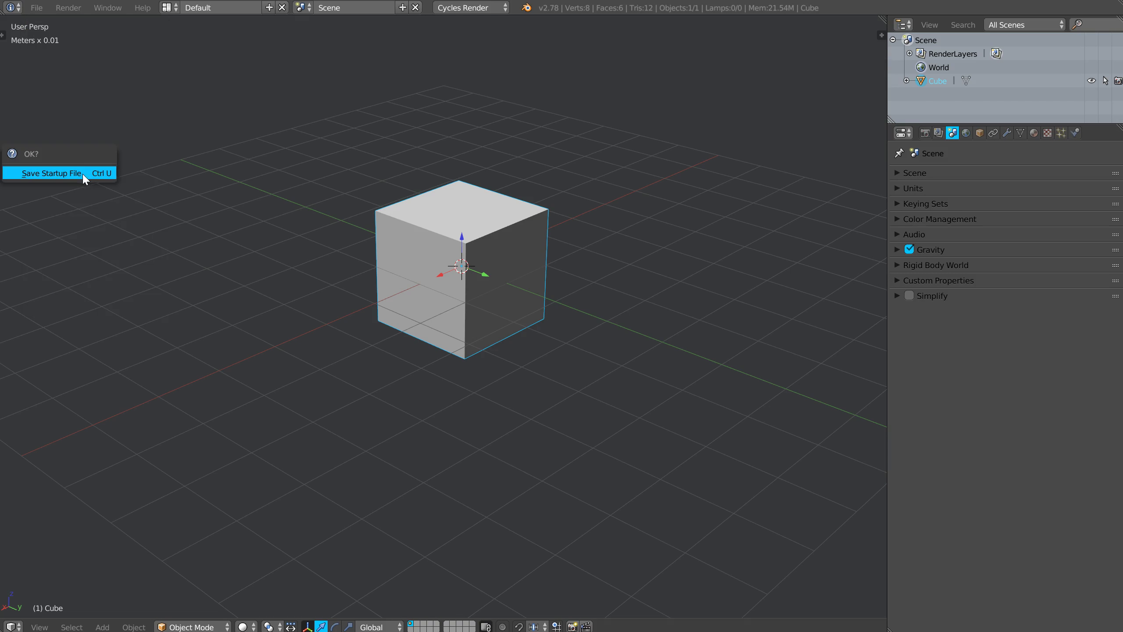
click(76, 172)
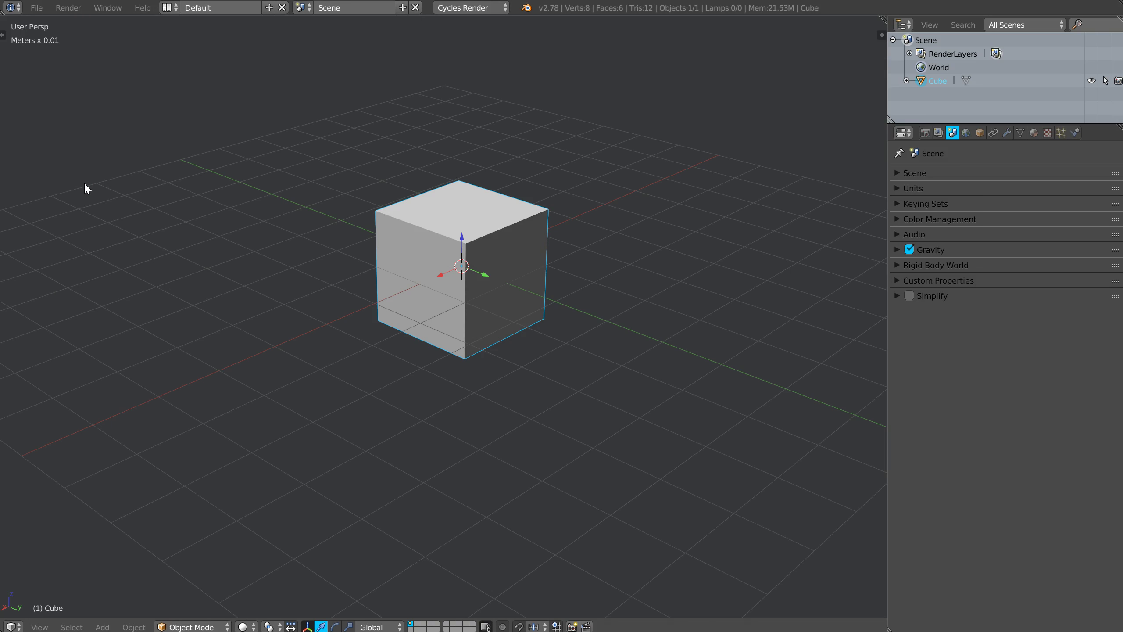
Scatter the cube and three duplicates around the scene, and expand the Scene and Color Management sections.
click(36, 7)
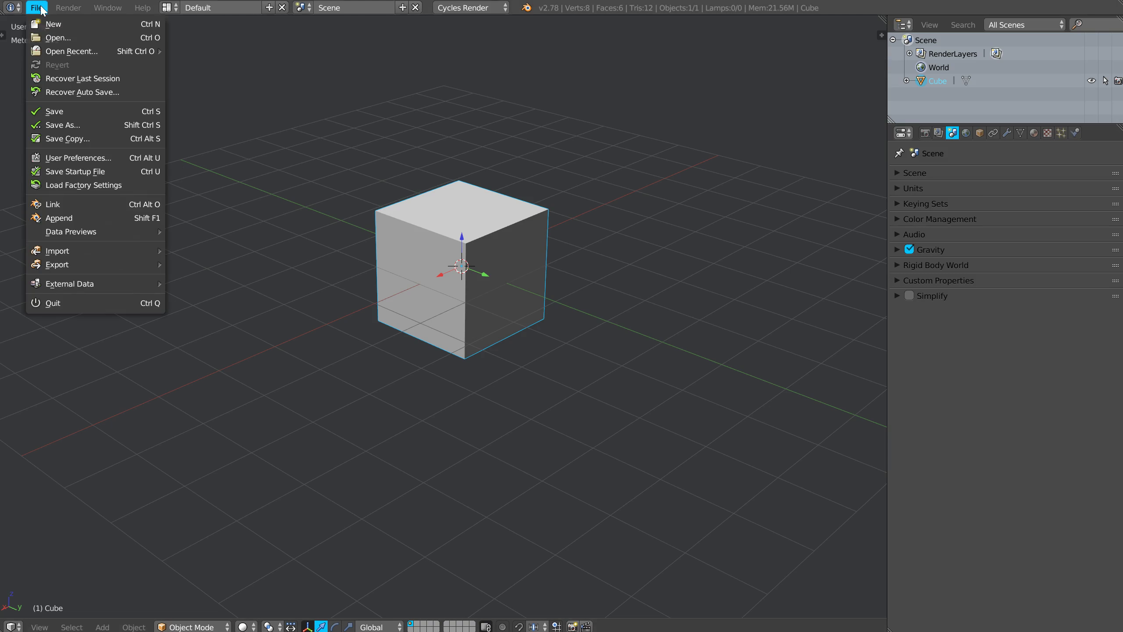
click(55, 24)
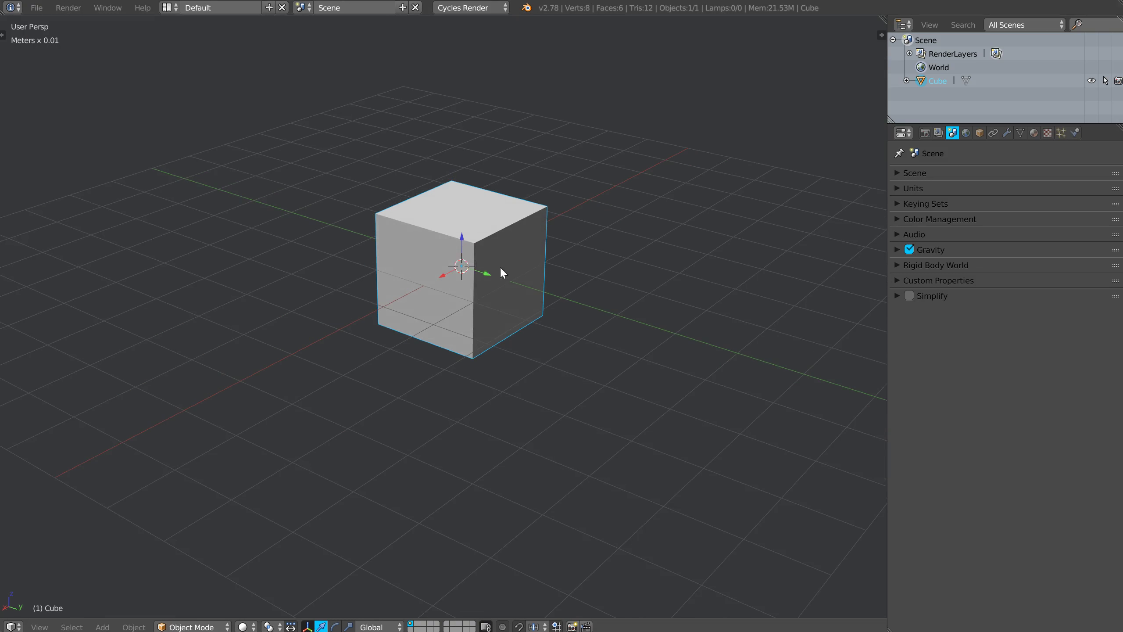
key(g)
click(214, 225)
key(shift+d)
click(727, 193)
key(shift+d)
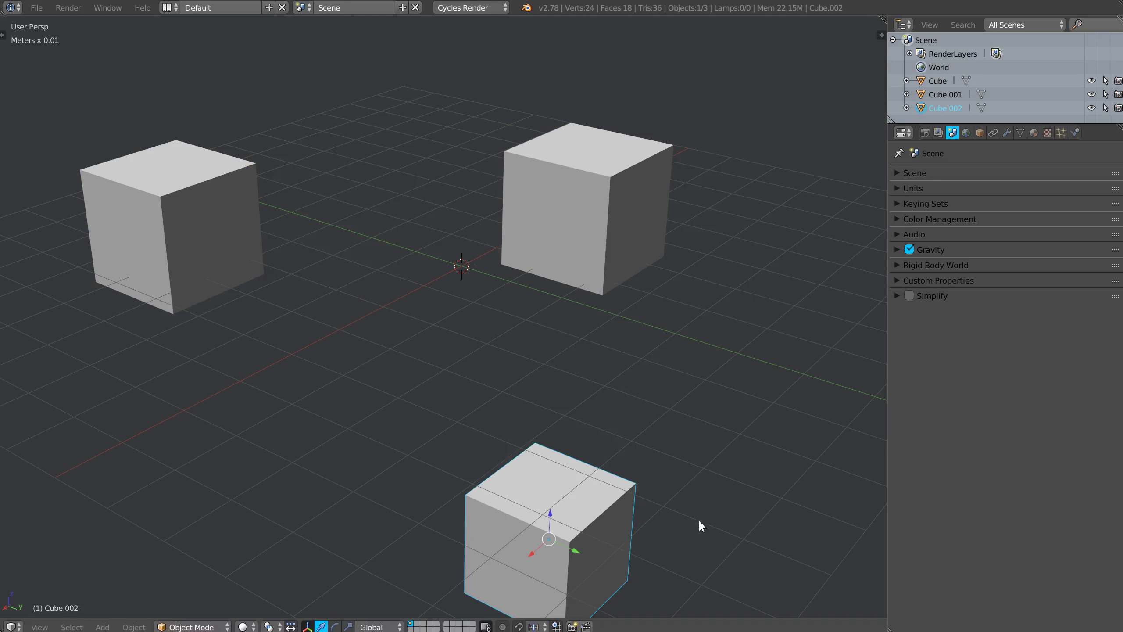
click(698, 520)
key(shift+d)
click(287, 248)
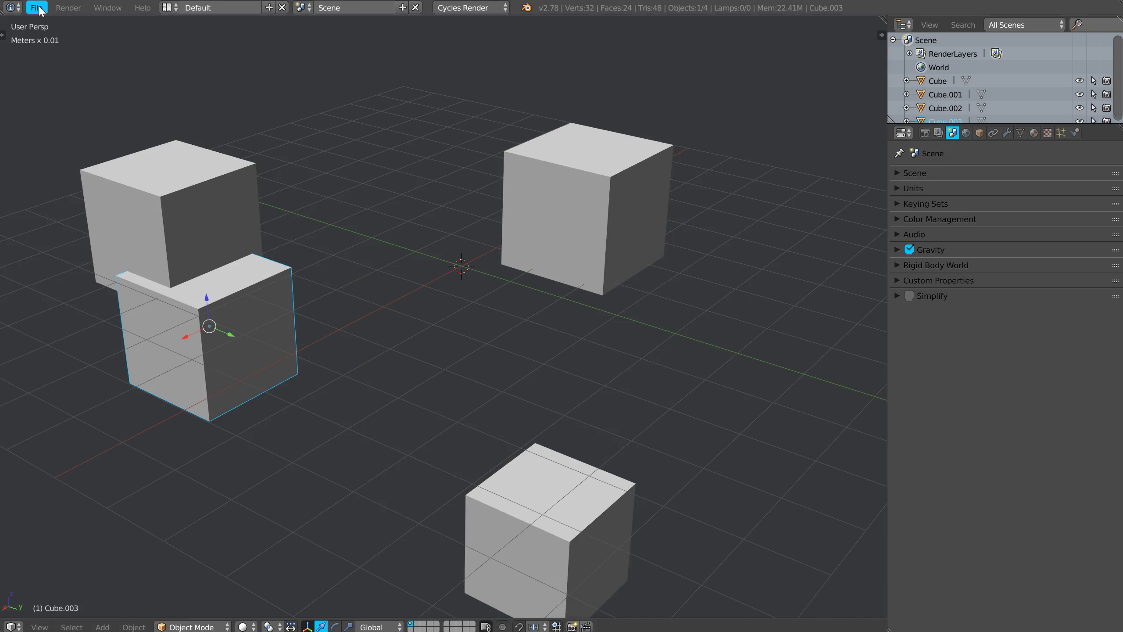
click(928, 172)
click(954, 274)
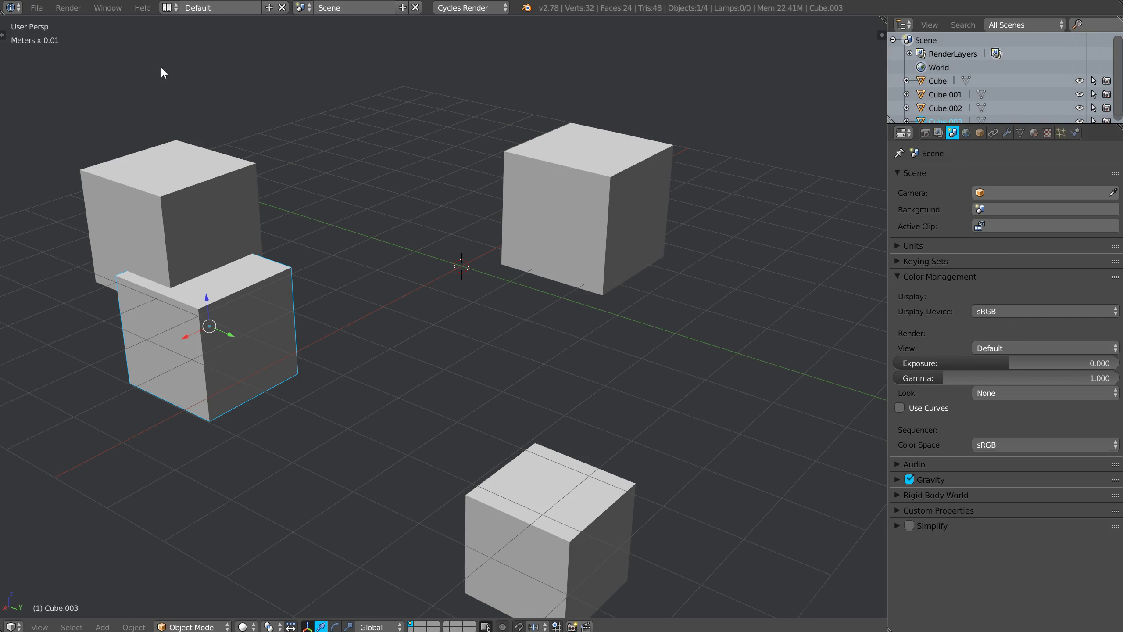
Start a new file by reloading the saved startup file.
click(35, 7)
click(53, 25)
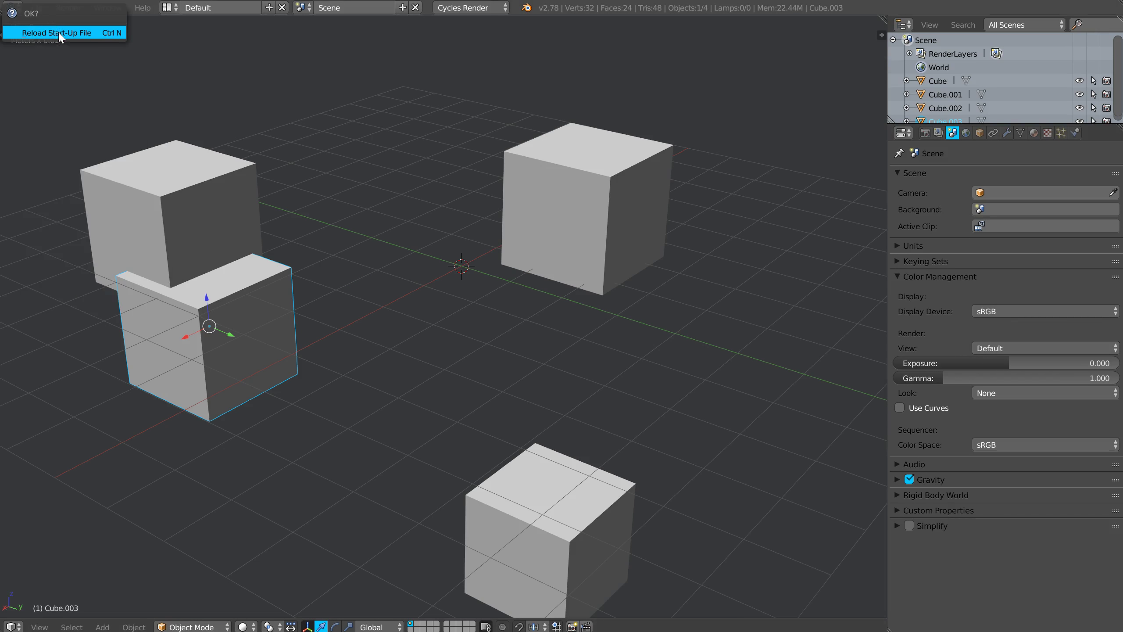
click(61, 33)
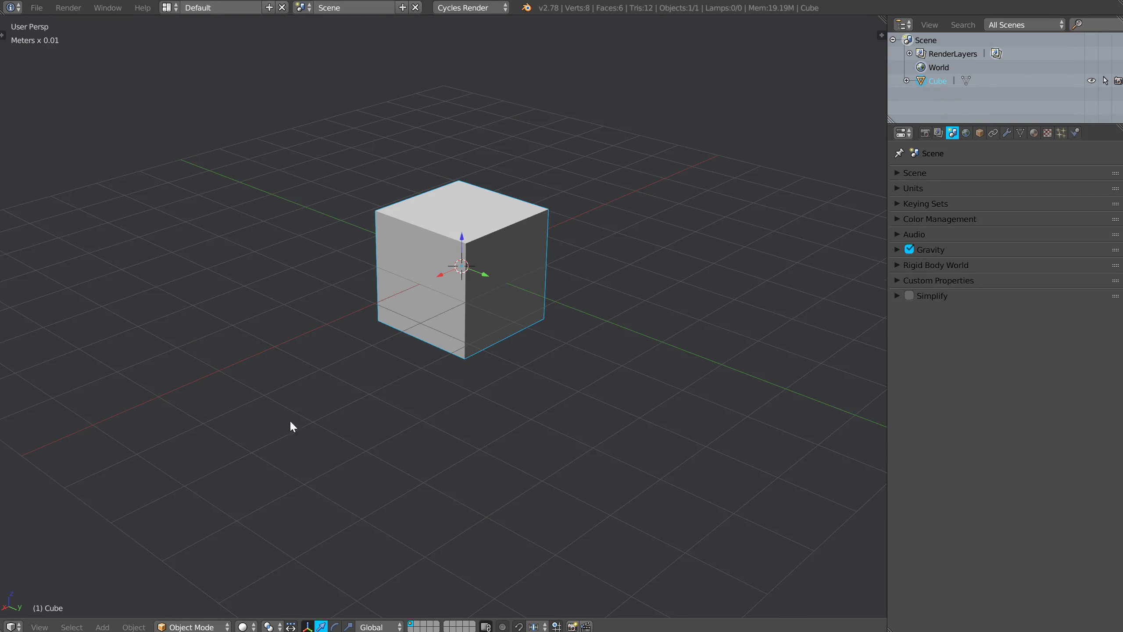